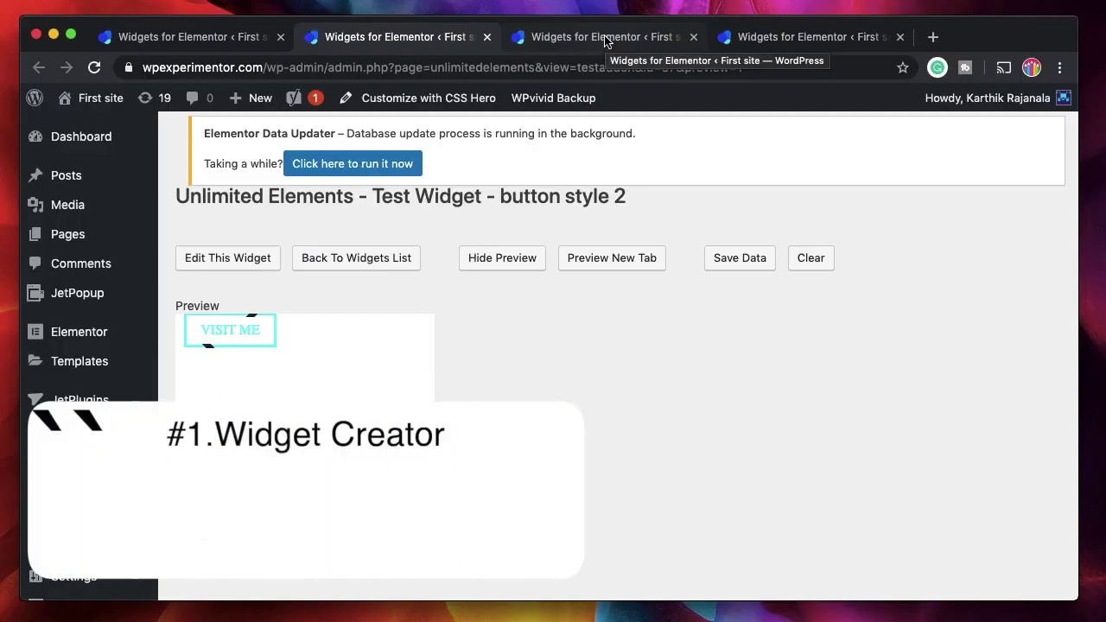
Compare the button style 1 and button style 3 widget previews
{"action": "left_click", "coordinate": [605, 38]}
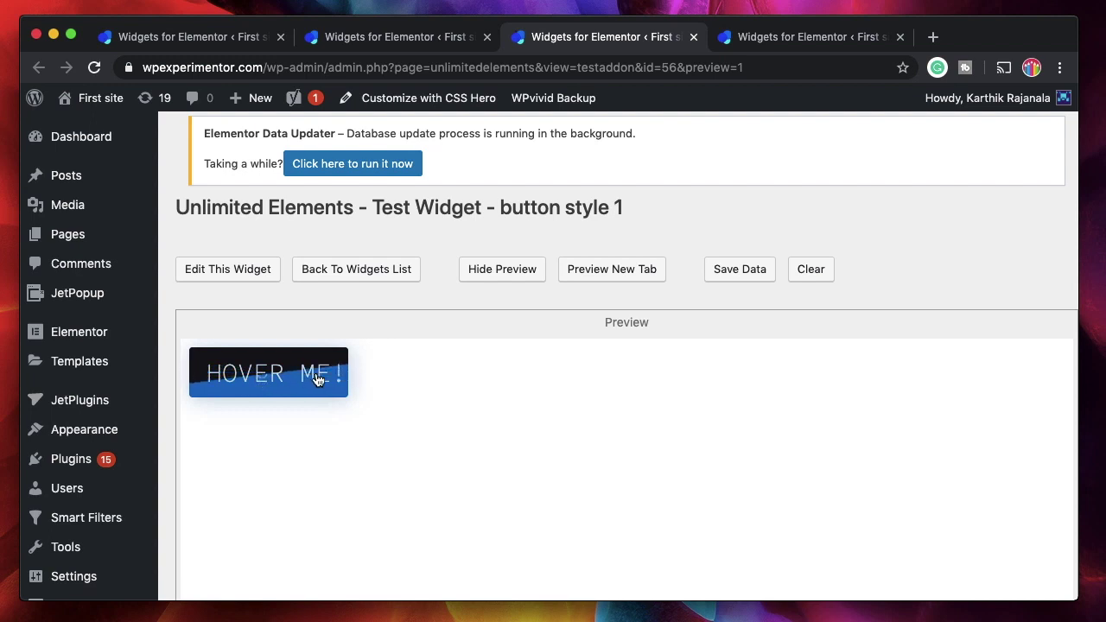
{"action": "left_click", "coordinate": [786, 39]}
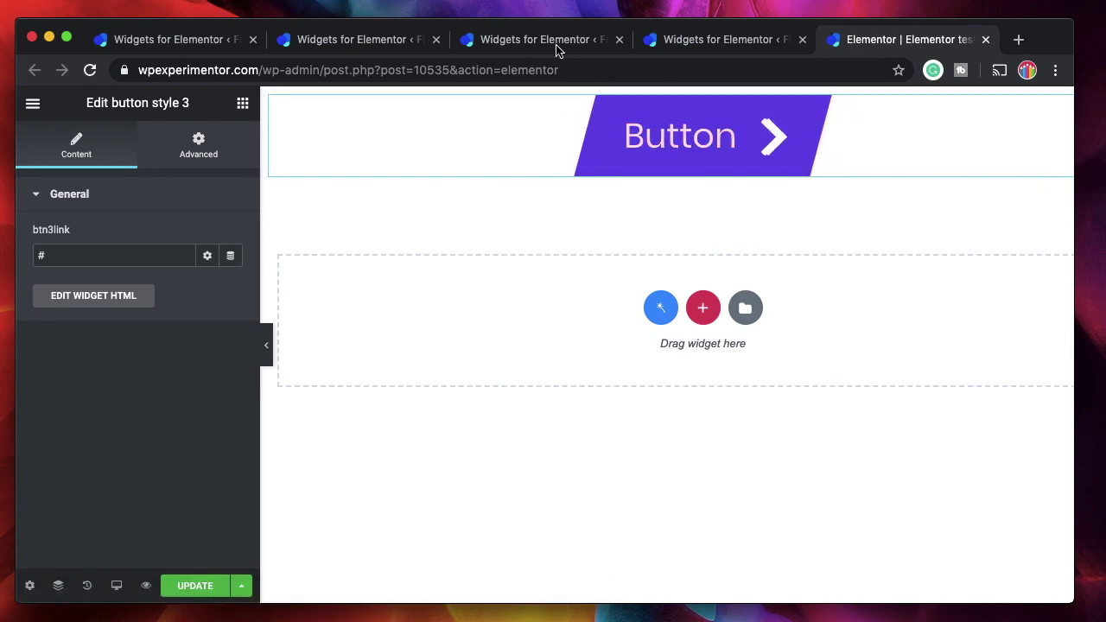
Inspect button style 3's link markup on lines 3–11 and its CSS, then view its attributes
{"action": "left_click", "coordinate": [534, 41]}
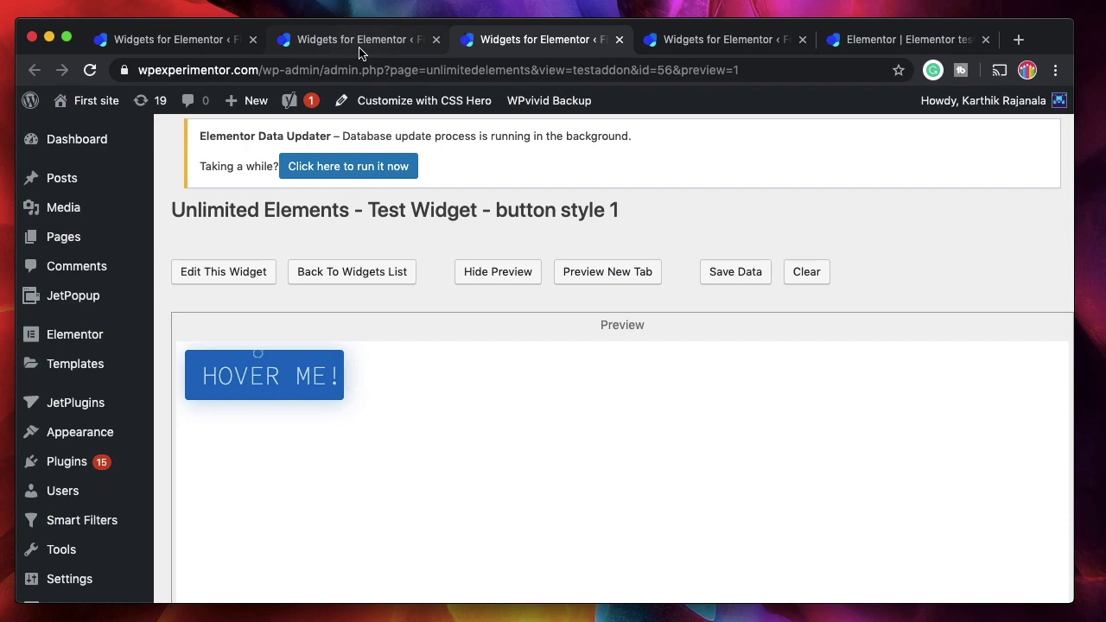
{"action": "left_click", "coordinate": [709, 40]}
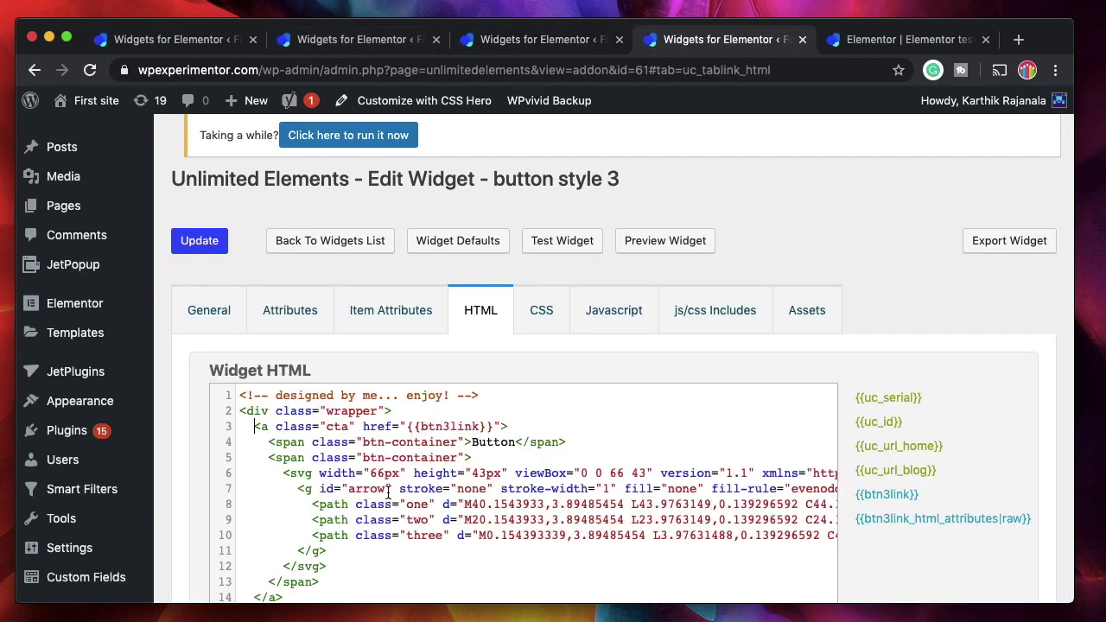
{"action": "left_click_drag", "start_coordinate": [251, 429], "coordinate": [327, 552]}
{"action": "left_click", "coordinate": [542, 322]}
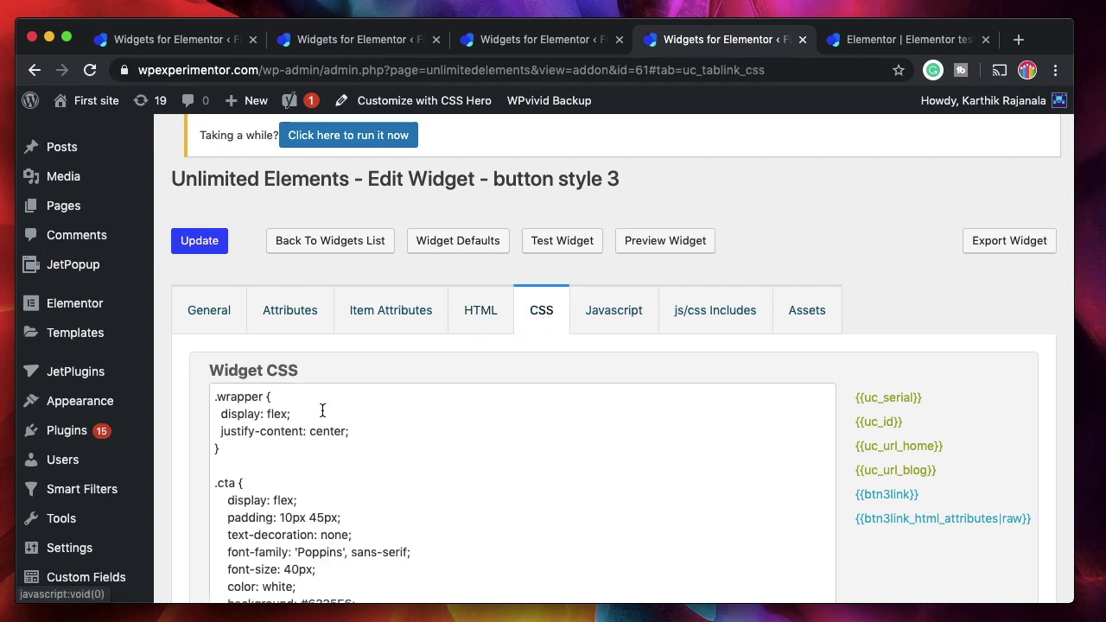
{"action": "left_click", "coordinate": [490, 316]}
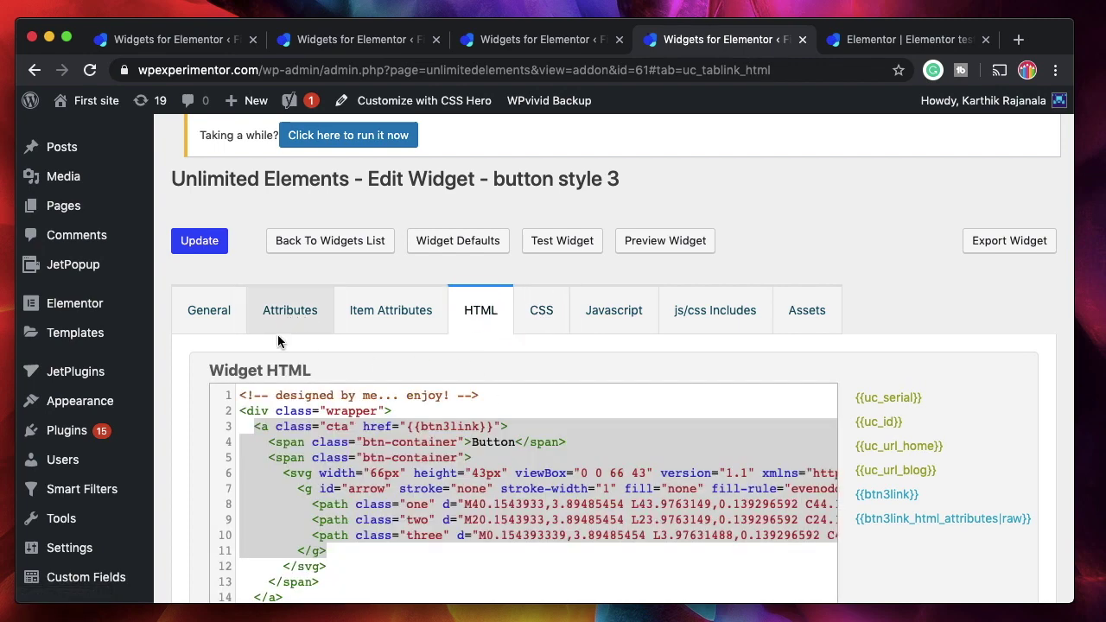
{"action": "left_click", "coordinate": [291, 317]}
Confirm btn3link is a Link-type attribute of button style 3
{"action": "scroll", "coordinate": [384, 467], "scroll_direction": "down", "scroll_amount": 1}
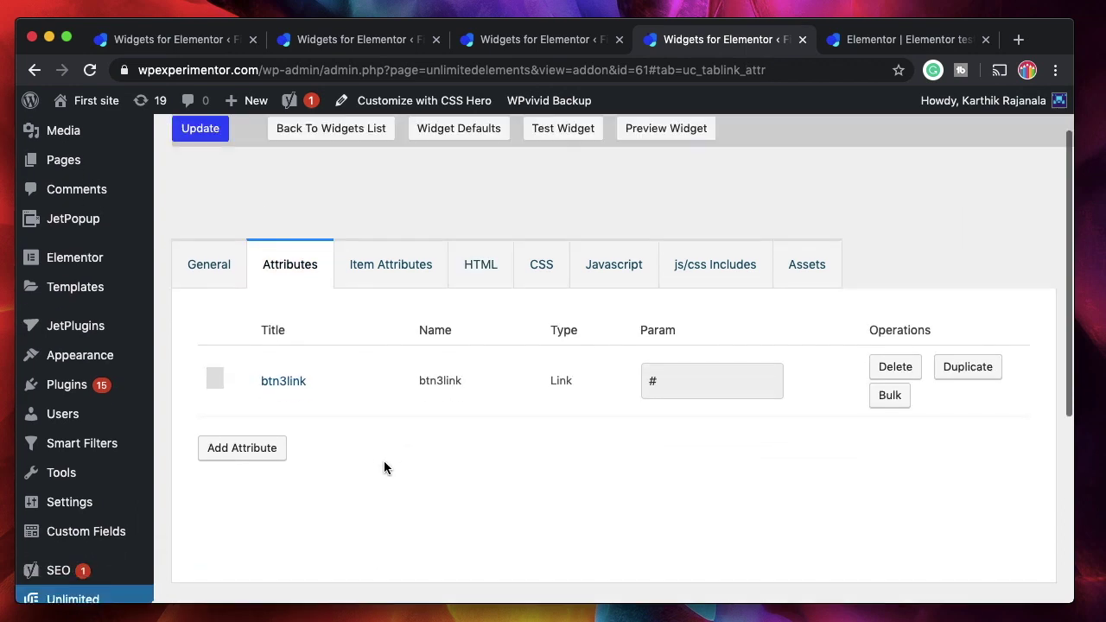
{"action": "double_click", "coordinate": [560, 375]}
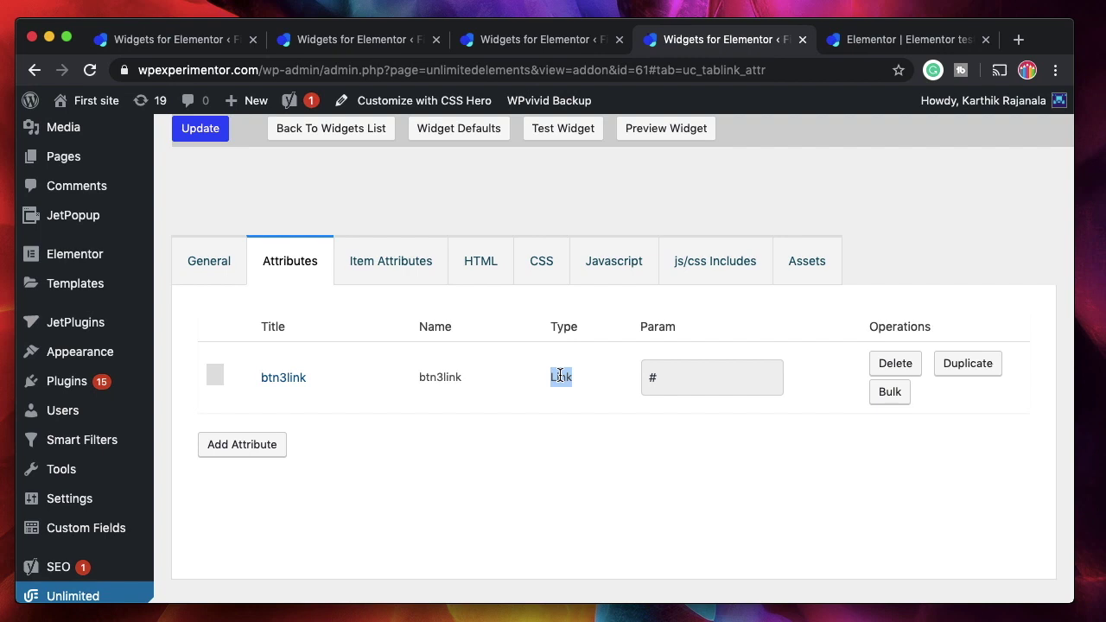
{"action": "left_click", "coordinate": [403, 267]}
{"action": "left_click", "coordinate": [471, 269]}
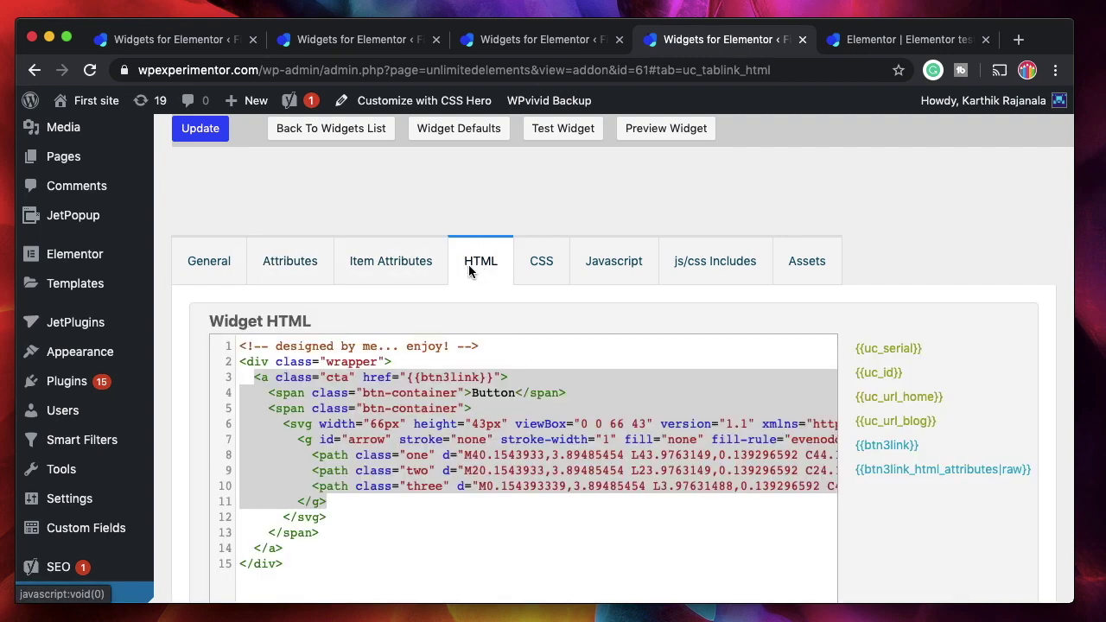
Locate the {{btn3link}} placeholder in line 3's href, then return to the Elementor page
{"action": "left_click", "coordinate": [363, 393]}
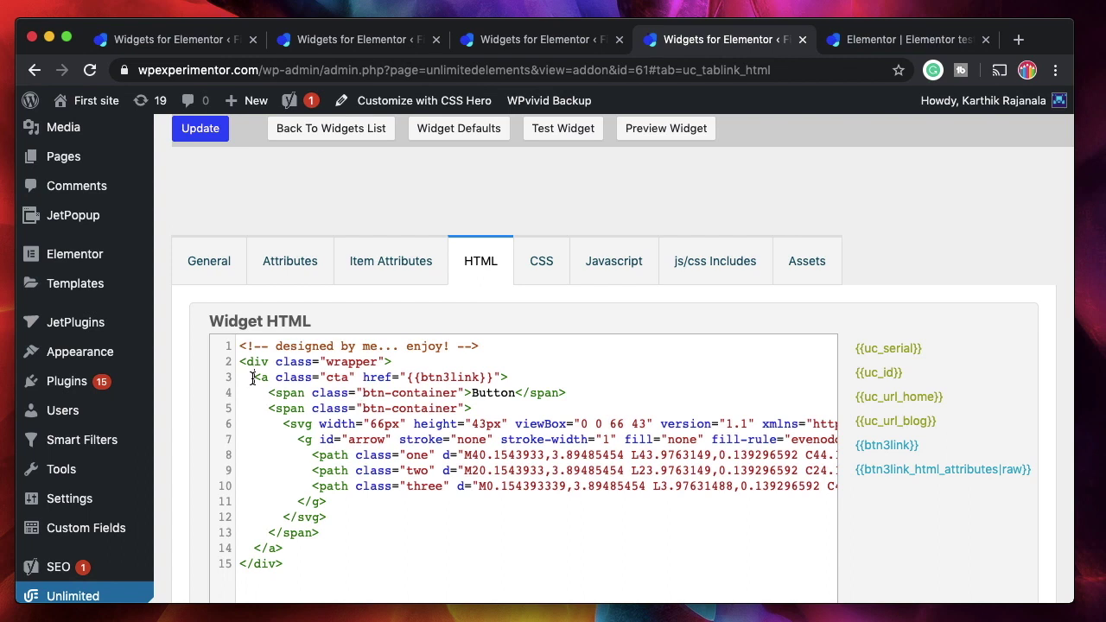
{"action": "left_click", "coordinate": [521, 372], "text": "shift"}
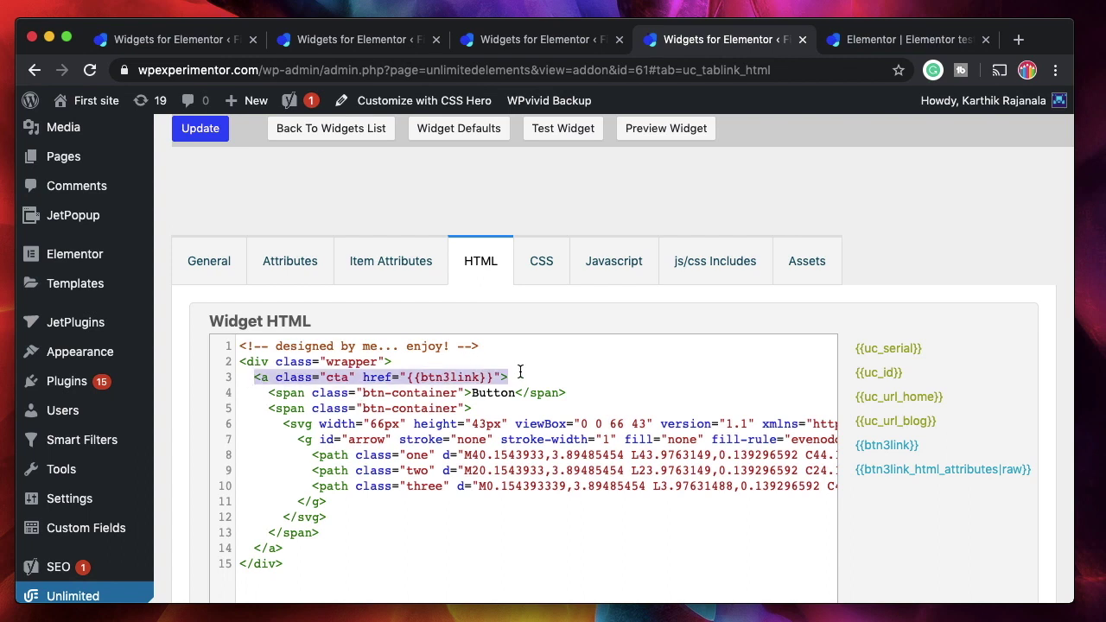
{"action": "double_click", "coordinate": [463, 377]}
{"action": "left_click", "coordinate": [378, 381]}
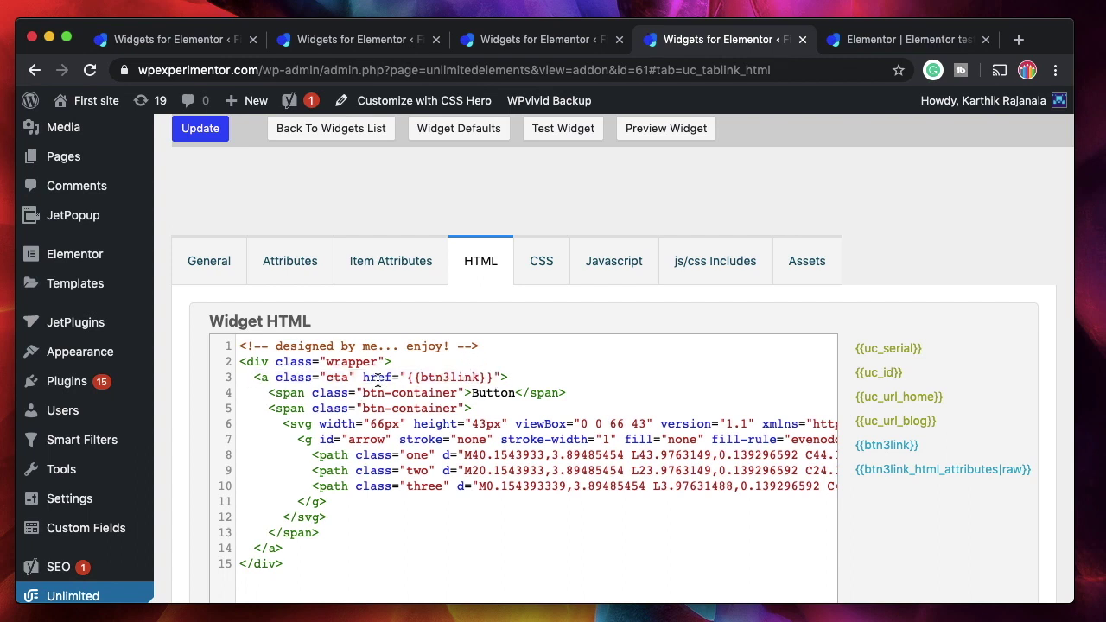
{"action": "triple_click", "coordinate": [461, 378]}
{"action": "left_click", "coordinate": [452, 380]}
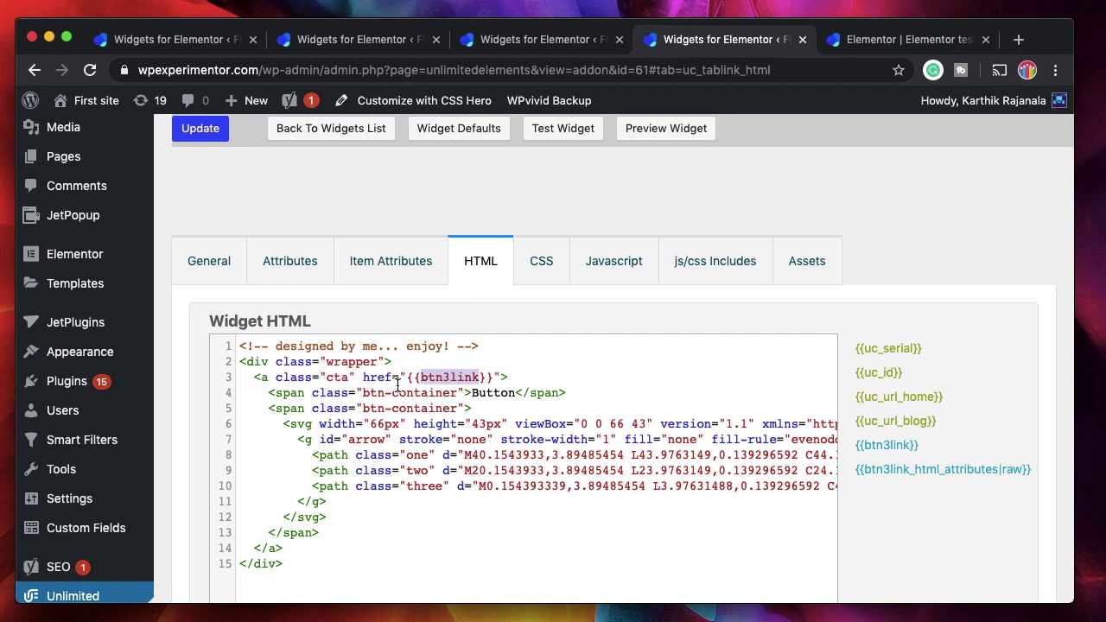
{"action": "left_click", "coordinate": [383, 377]}
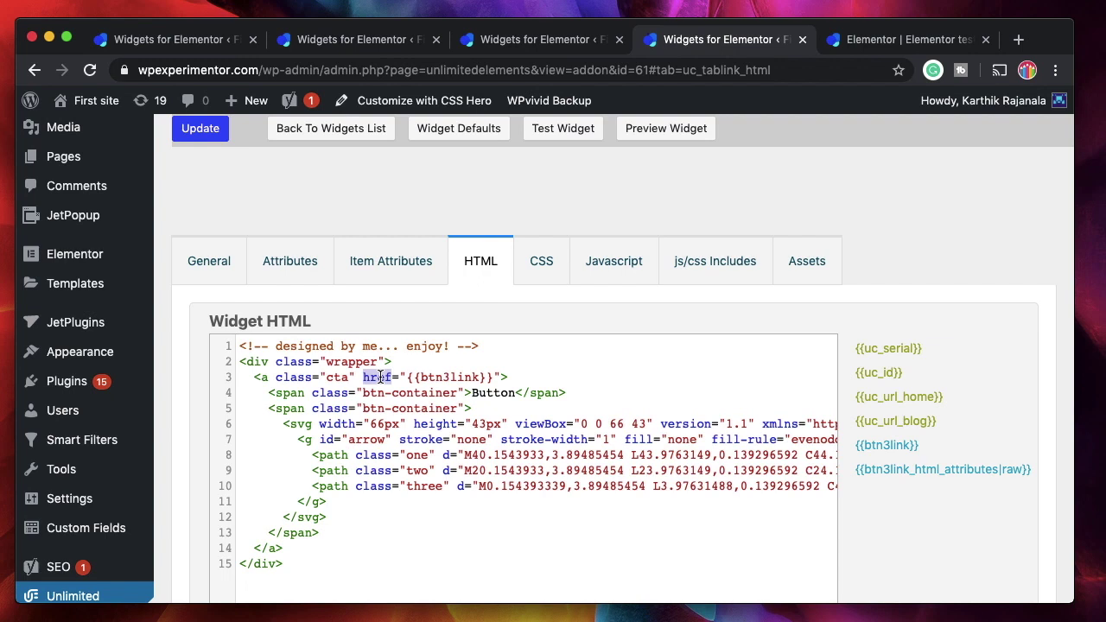
{"action": "left_click", "coordinate": [448, 377]}
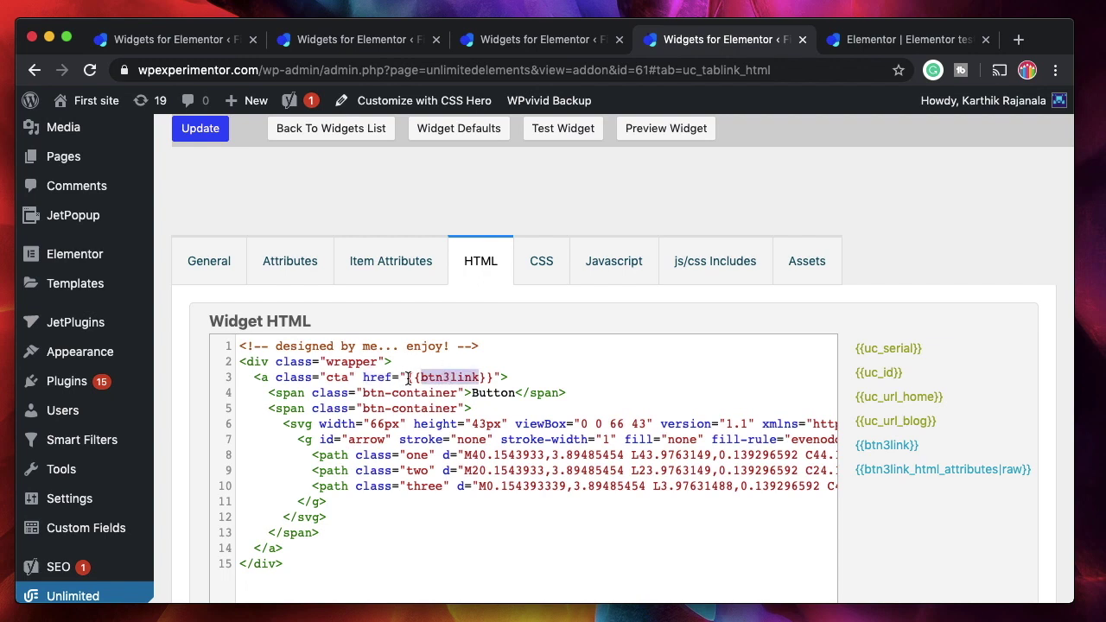
{"action": "left_click", "coordinate": [508, 378]}
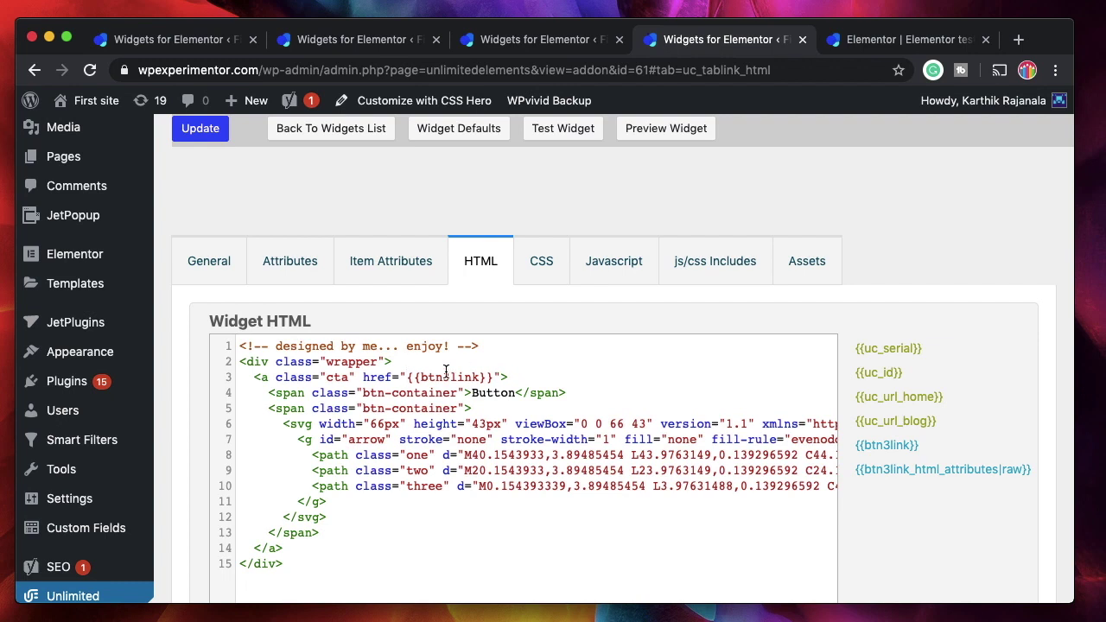
{"action": "left_click", "coordinate": [491, 378], "text": "shift"}
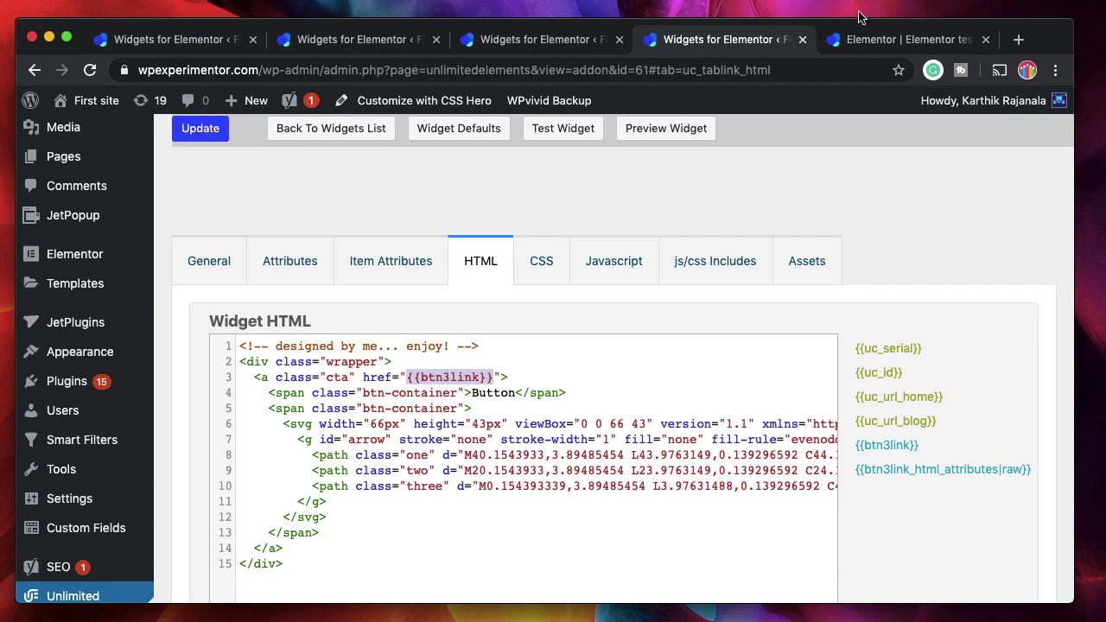
{"action": "left_click", "coordinate": [882, 40]}
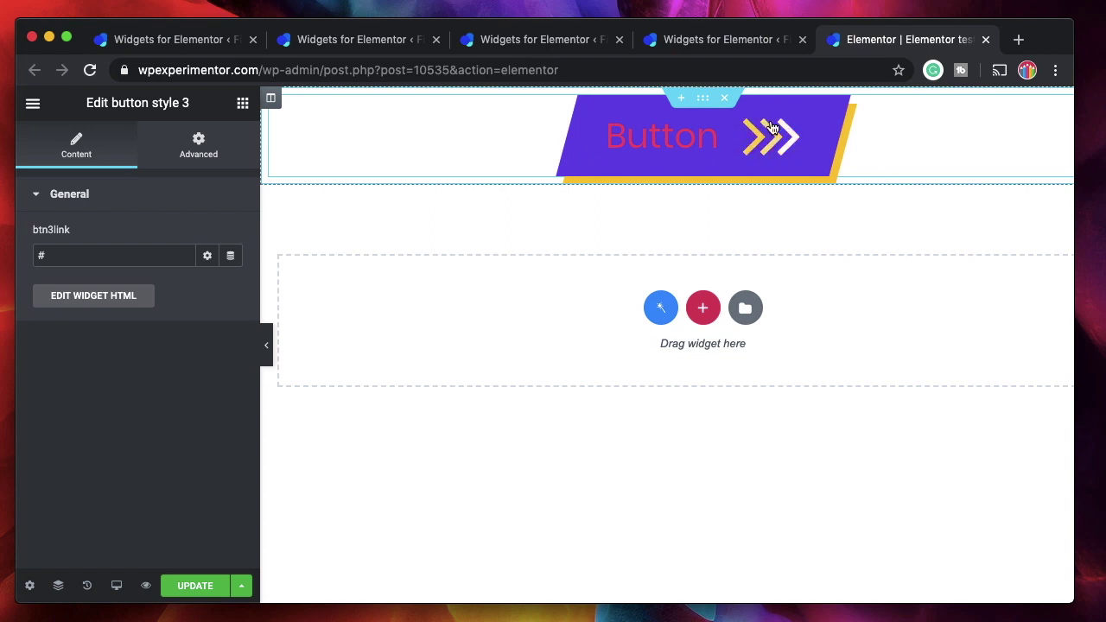
Explore the btn3link field's Link Options and Dynamic Tags list, then return to the widget HTML
{"action": "left_click", "coordinate": [84, 256]}
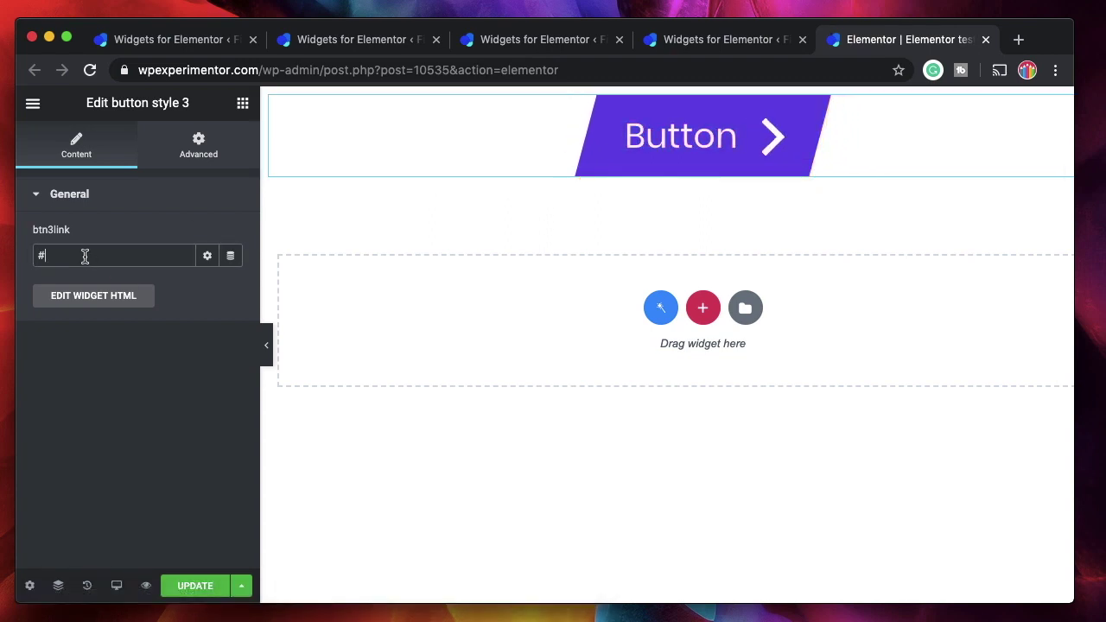
{"action": "left_click", "coordinate": [211, 261]}
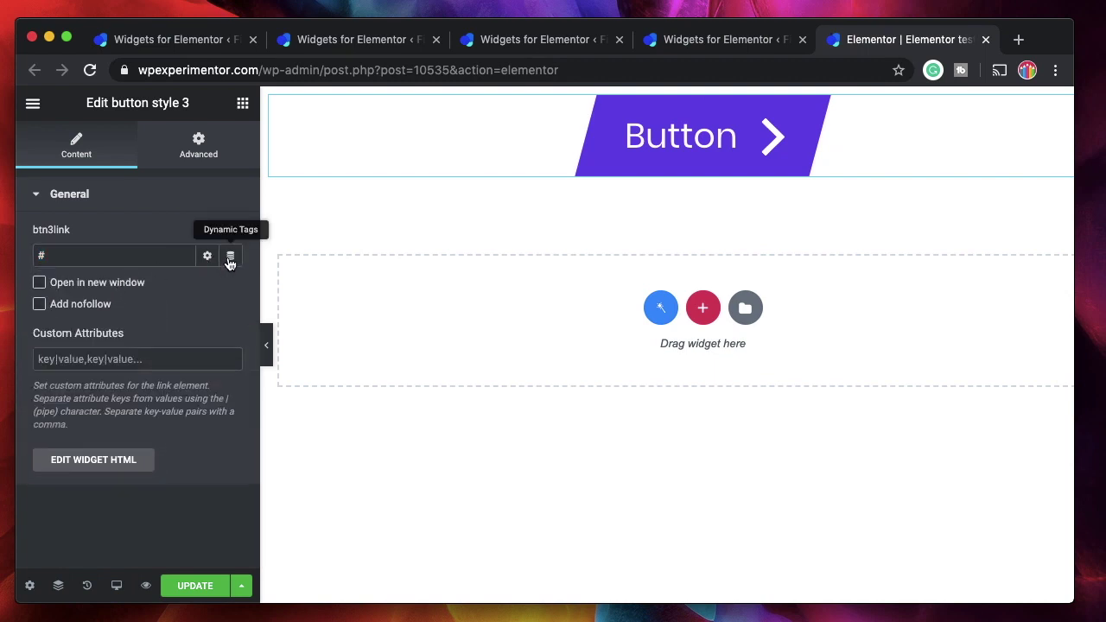
{"action": "left_click", "coordinate": [229, 259]}
{"action": "scroll", "coordinate": [148, 375], "scroll_direction": "down", "scroll_amount": 5}
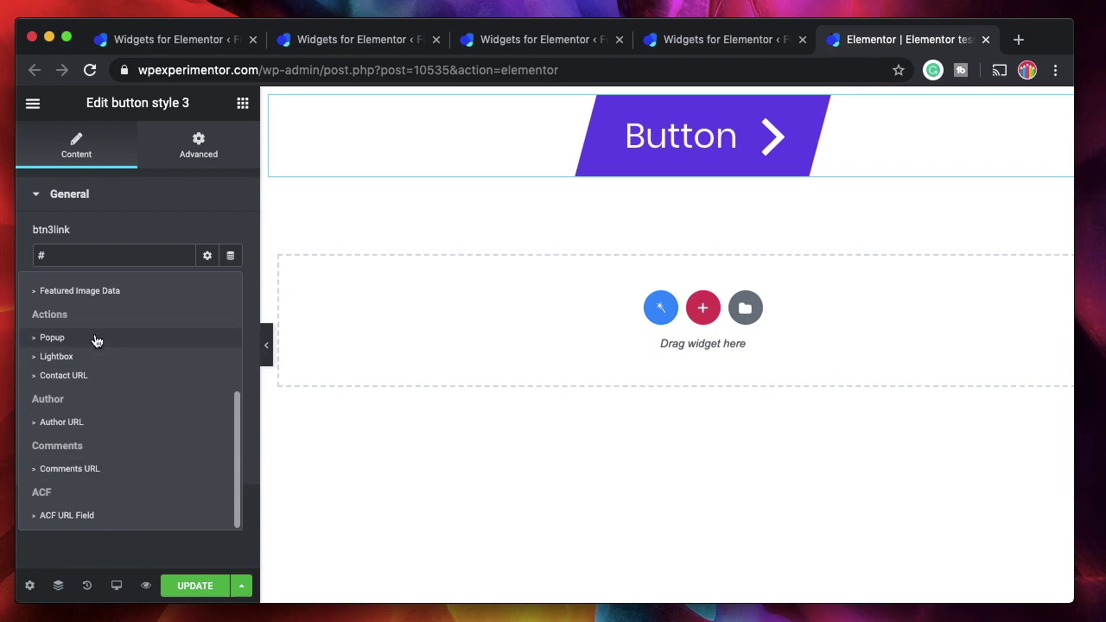
{"action": "left_click", "coordinate": [428, 268]}
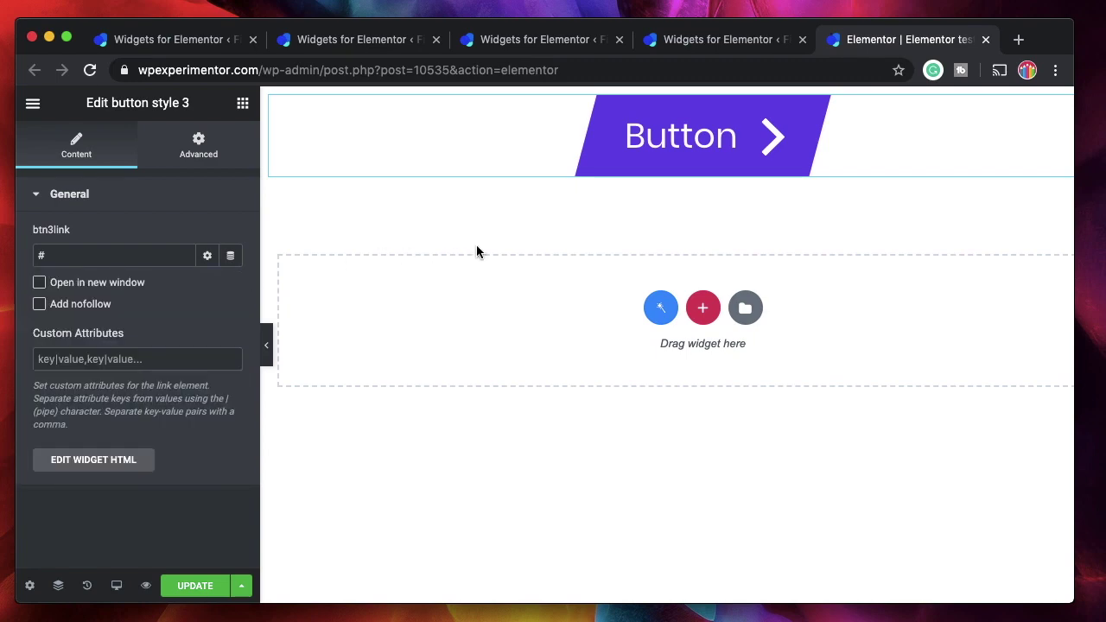
{"action": "left_click", "coordinate": [739, 40]}
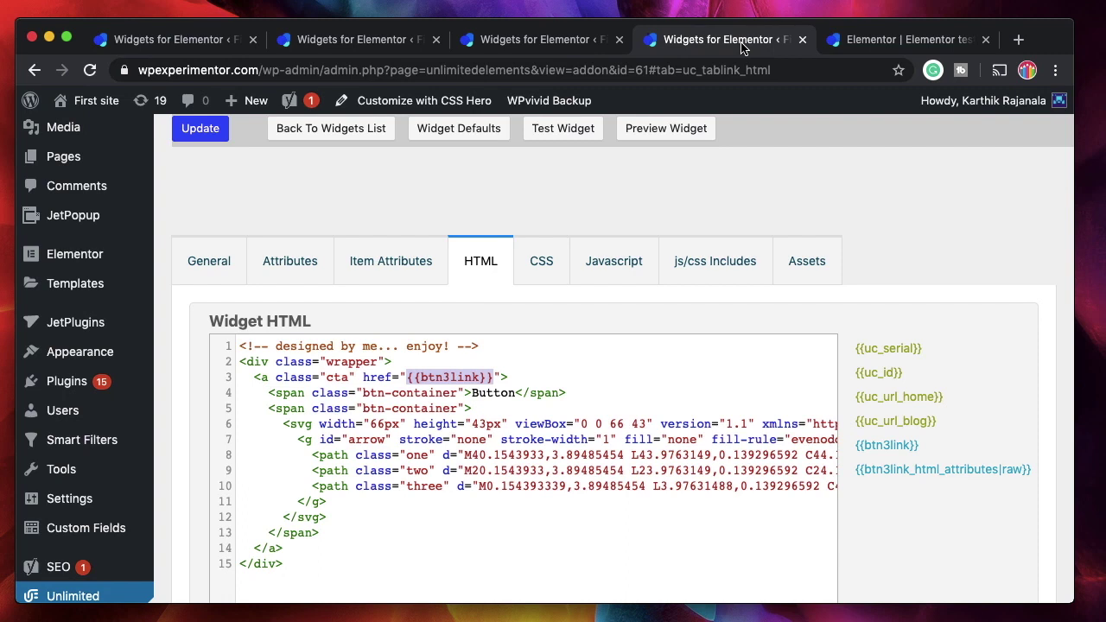
Review button style 3's CSS and Javascript code, then show its btn3link attribute list
{"action": "left_click", "coordinate": [244, 377]}
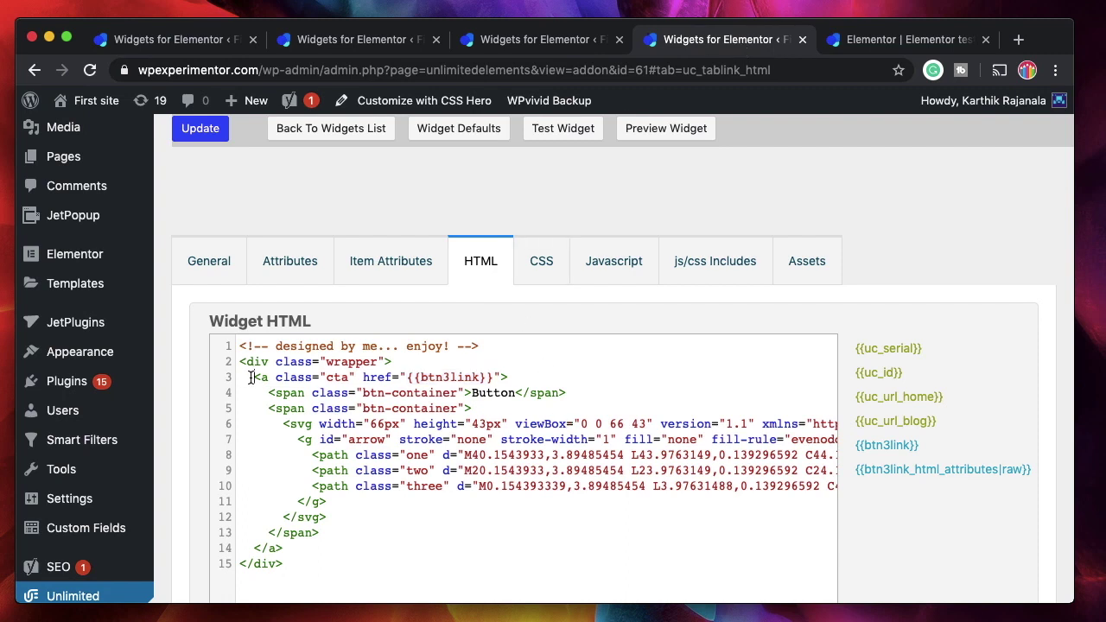
{"action": "left_click", "coordinate": [542, 262]}
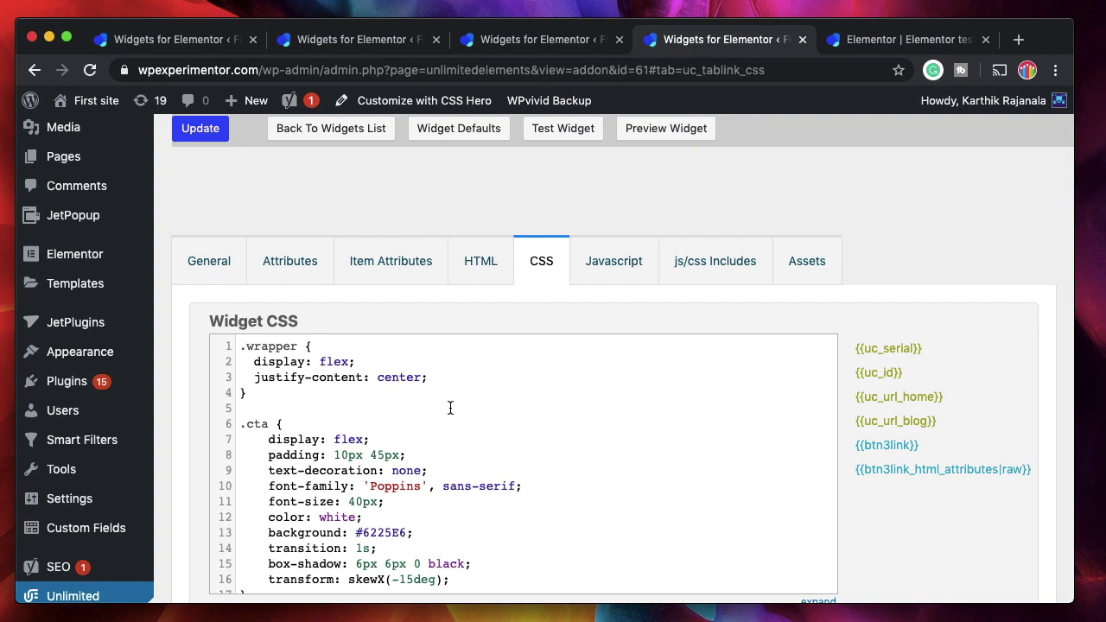
{"action": "left_click", "coordinate": [606, 261]}
{"action": "left_click", "coordinate": [545, 262]}
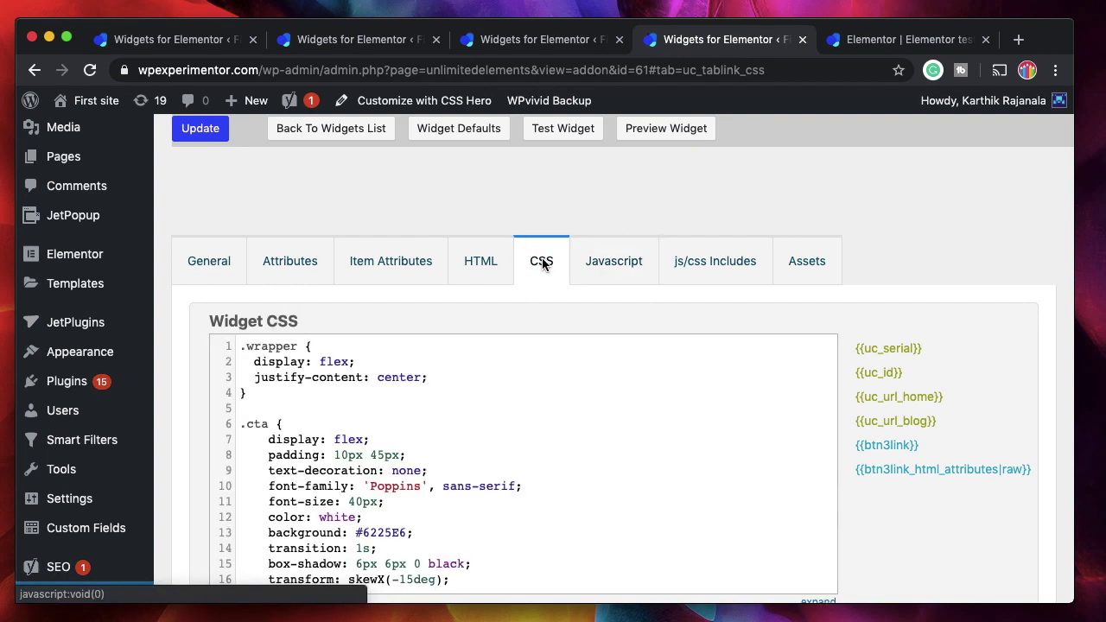
{"action": "double_click", "coordinate": [391, 379]}
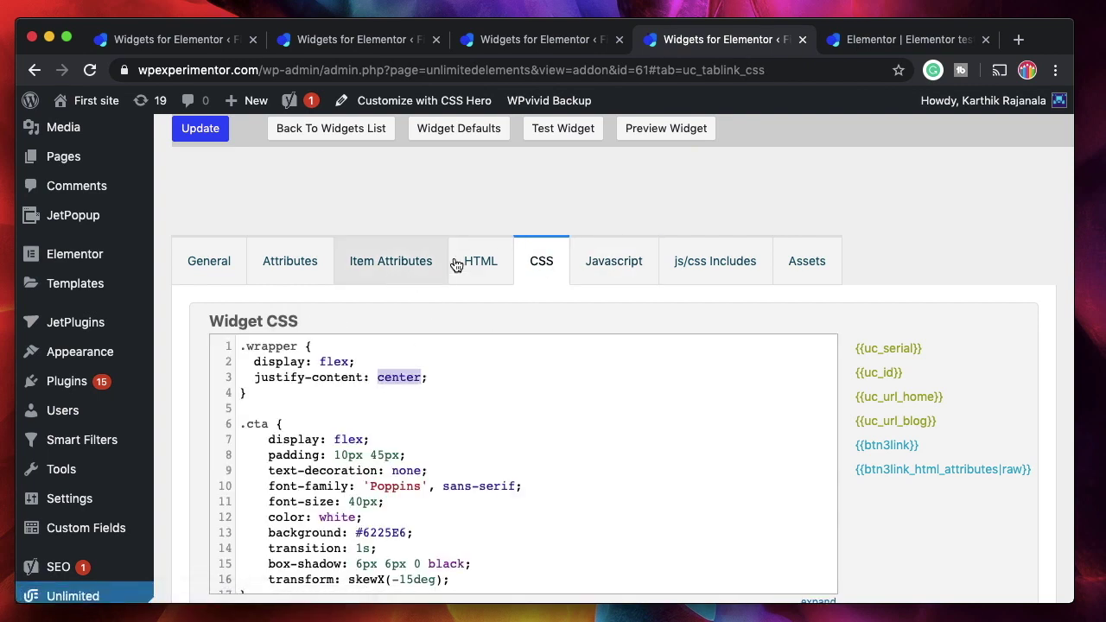
{"action": "left_click", "coordinate": [486, 268]}
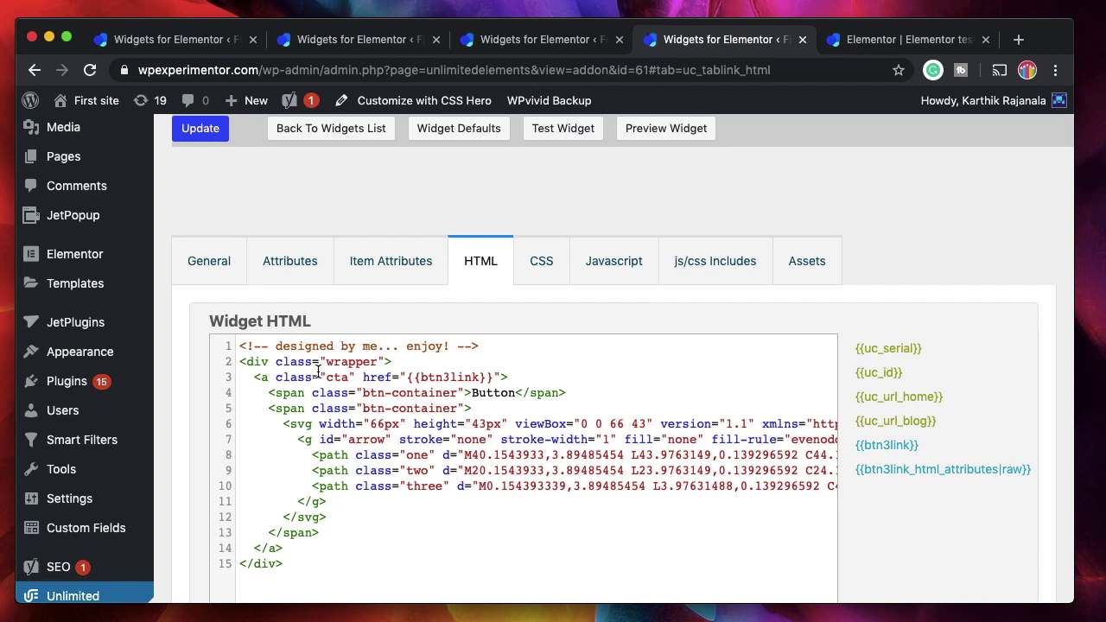
{"action": "left_click", "coordinate": [308, 262]}
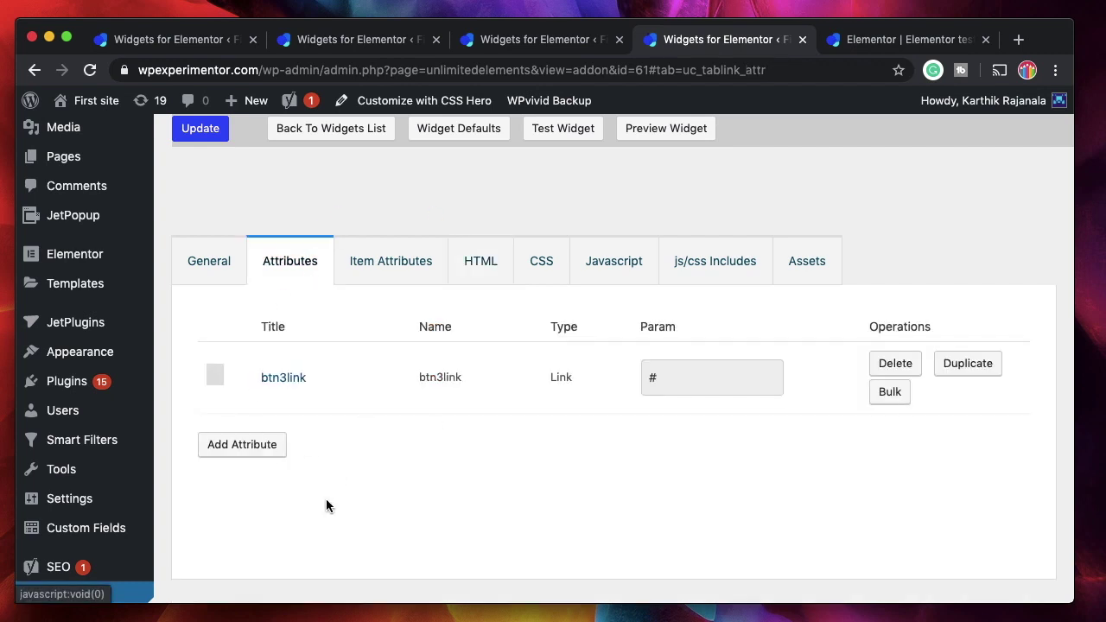
Start a new attribute and browse the available attribute types
{"action": "left_click", "coordinate": [285, 442]}
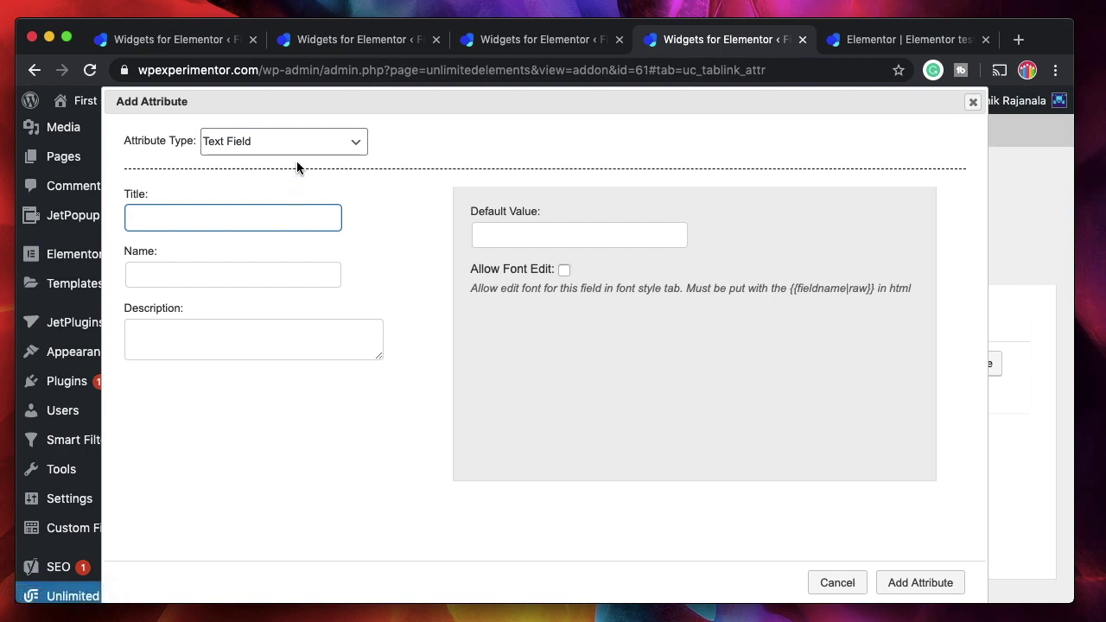
{"action": "left_click", "coordinate": [300, 145]}
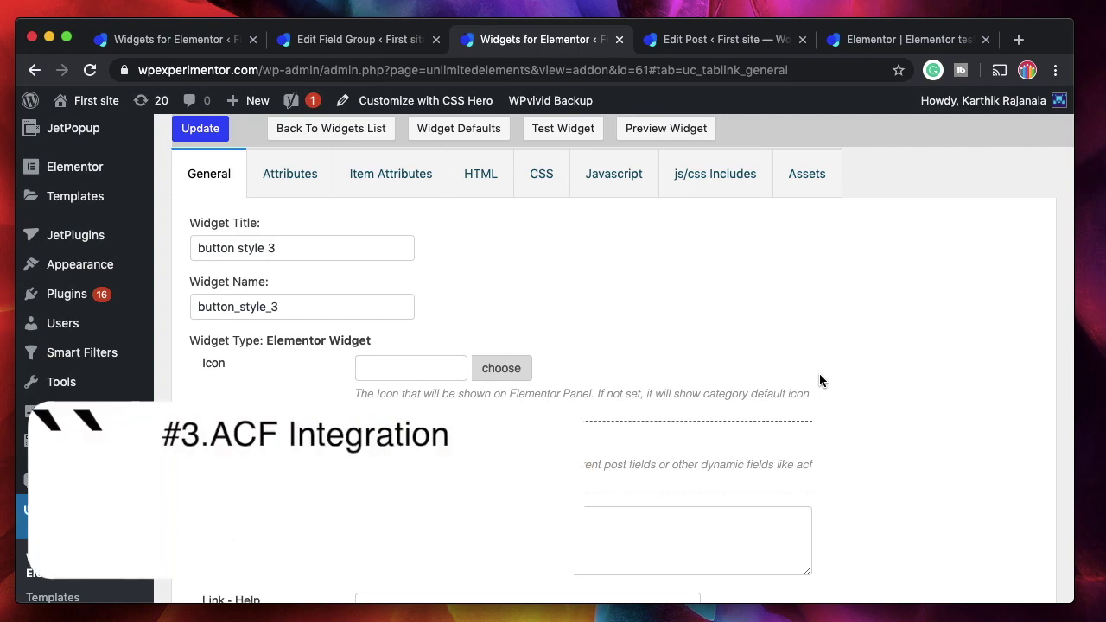
Turn on Use Dynamic Content and choose 'Mine forever' as the demo post
{"action": "scroll", "coordinate": [819, 381], "scroll_direction": "up", "scroll_amount": 3}
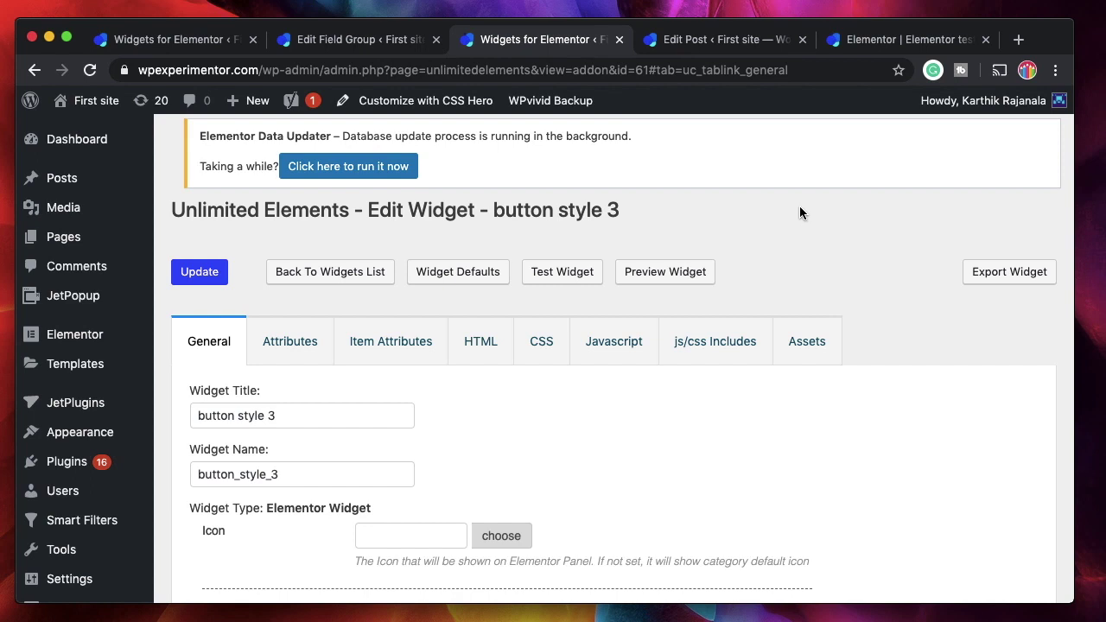
{"action": "scroll", "coordinate": [808, 240], "scroll_direction": "down", "scroll_amount": 4}
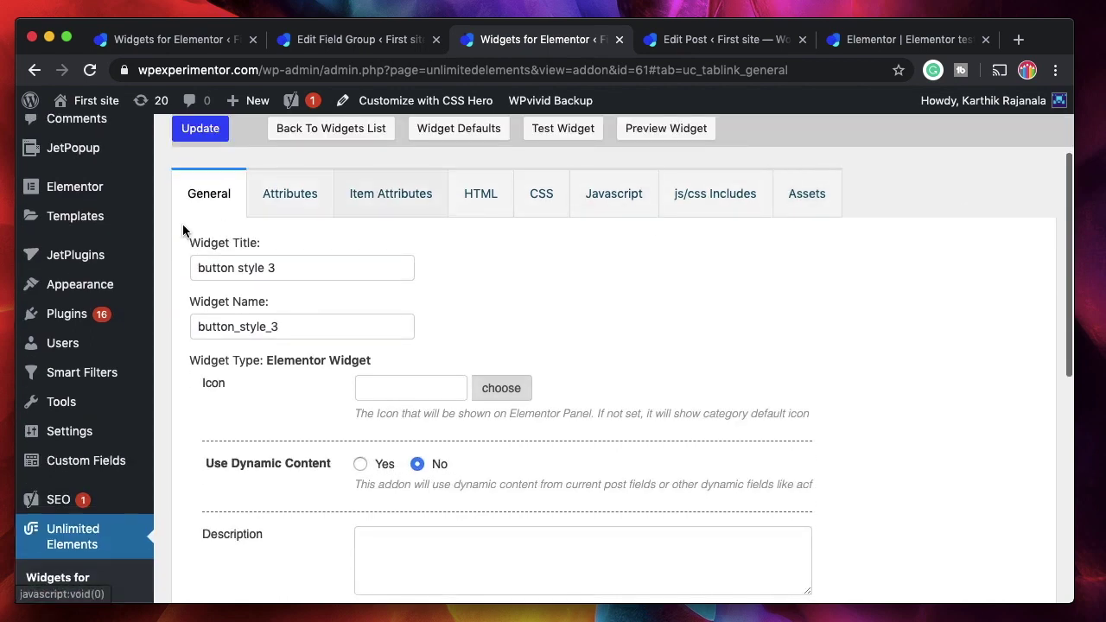
{"action": "scroll", "coordinate": [612, 400], "scroll_direction": "down", "scroll_amount": 1}
{"action": "scroll", "coordinate": [612, 400], "scroll_direction": "down", "scroll_amount": 2}
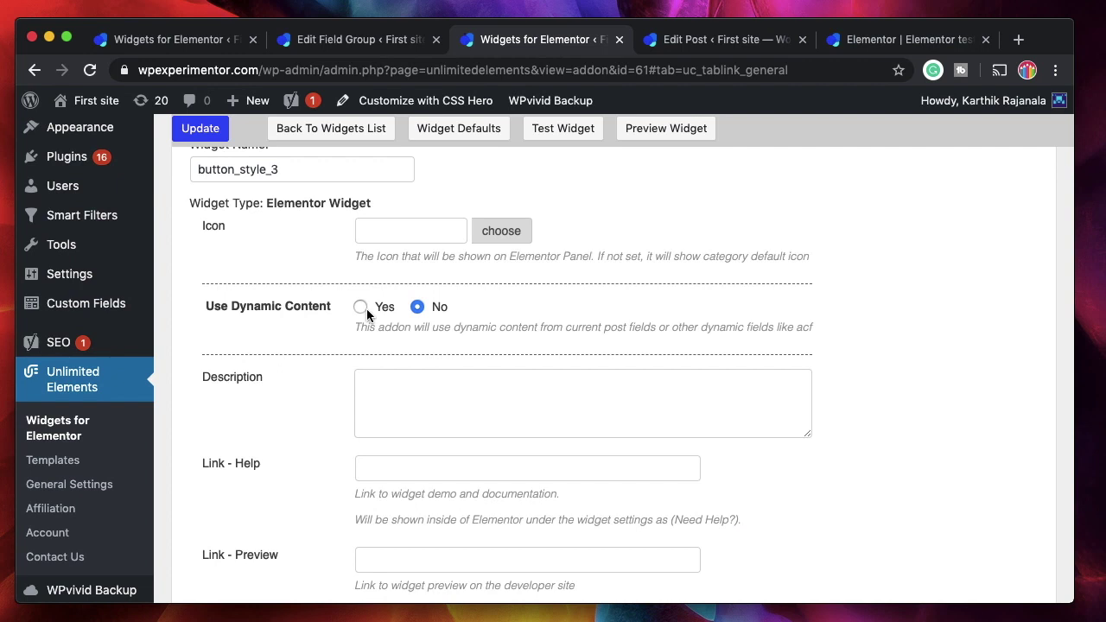
{"action": "left_click", "coordinate": [361, 308]}
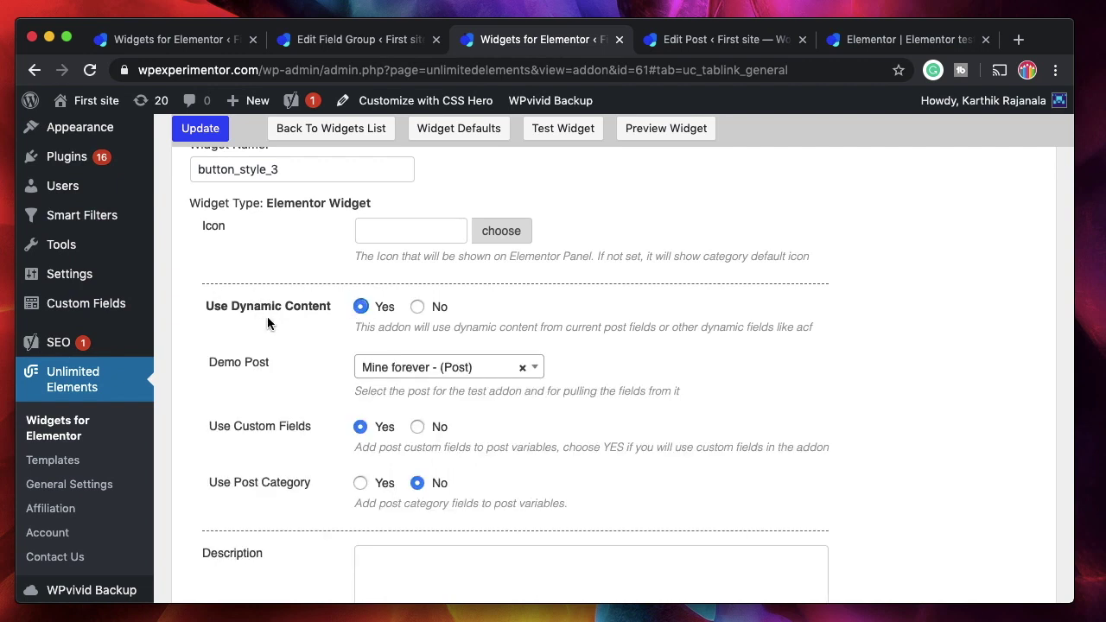
{"action": "left_click", "coordinate": [394, 363]}
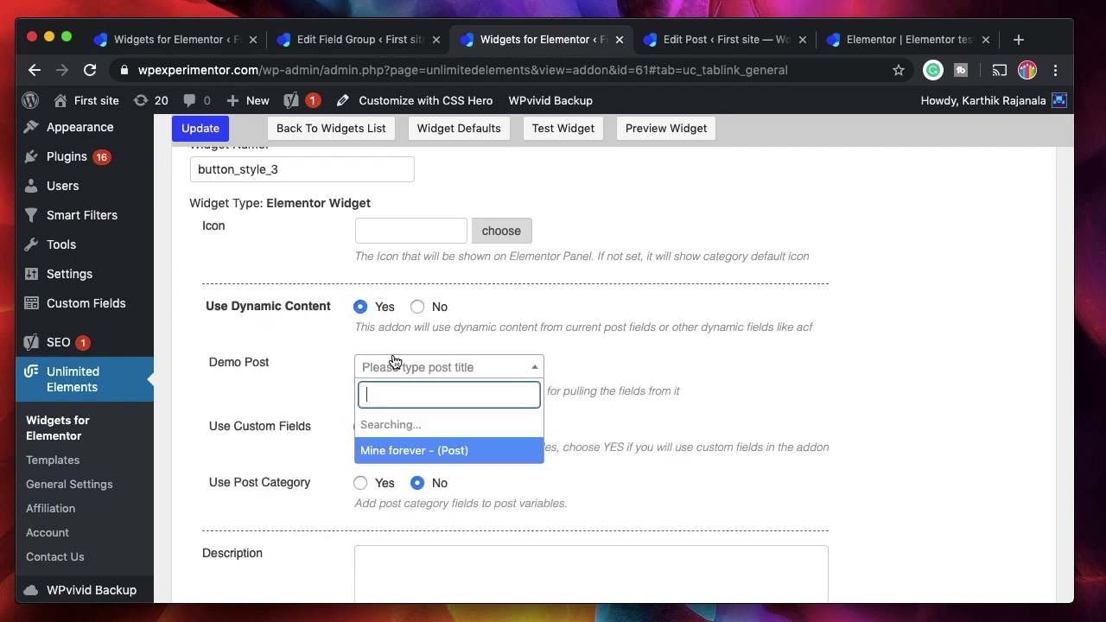
{"action": "left_click", "coordinate": [441, 450]}
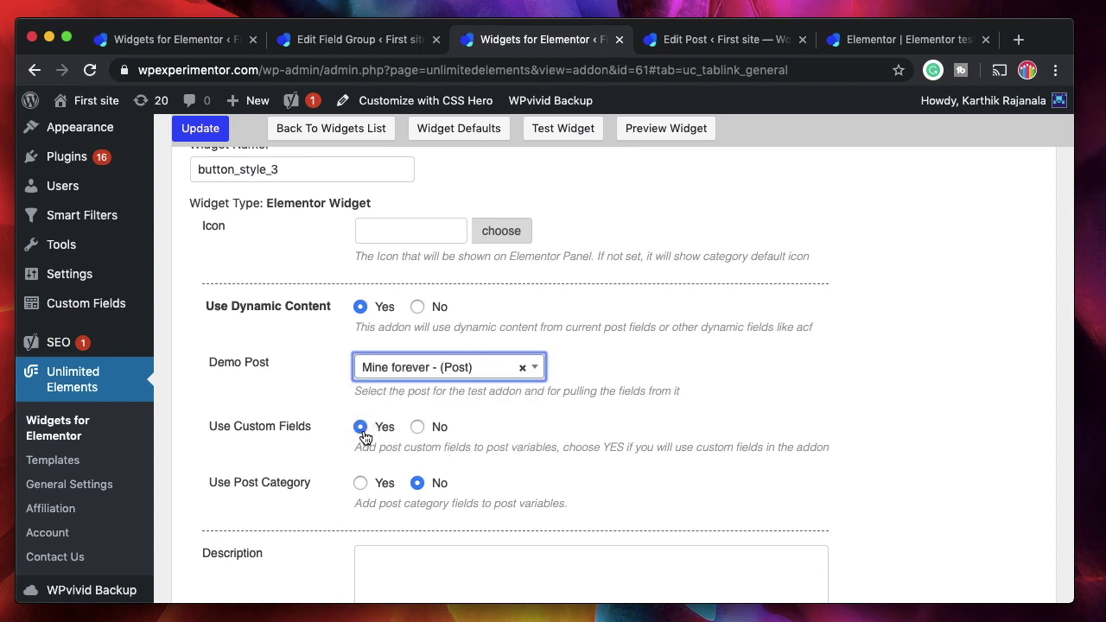
Set Use Post Category to Yes, update the widget, and open the Mine forever post
{"action": "left_click", "coordinate": [361, 484]}
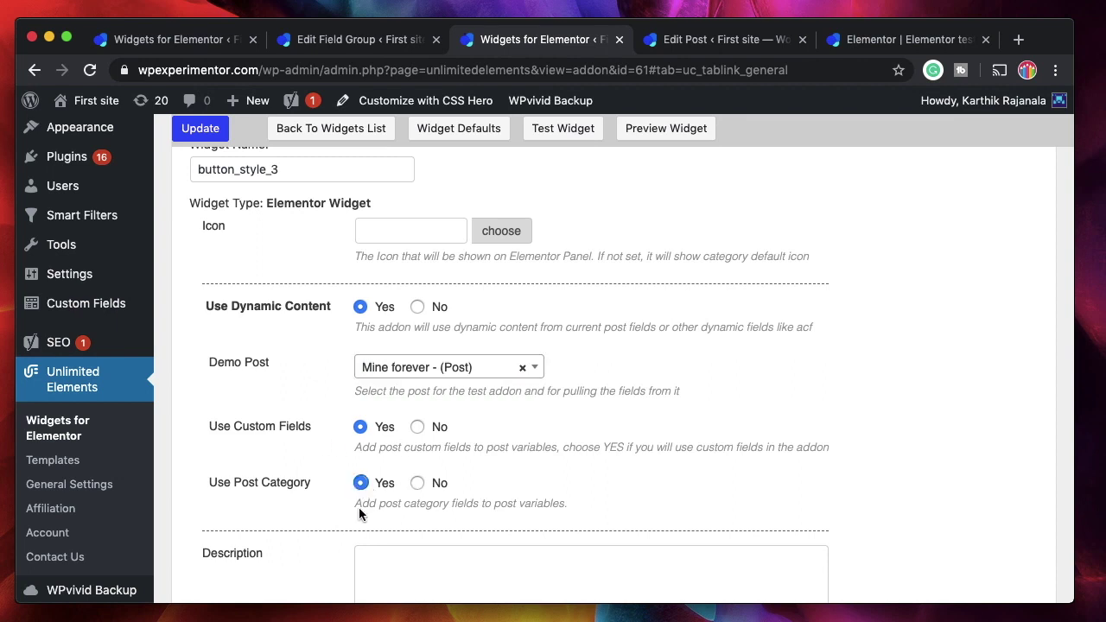
{"action": "left_click", "coordinate": [197, 127]}
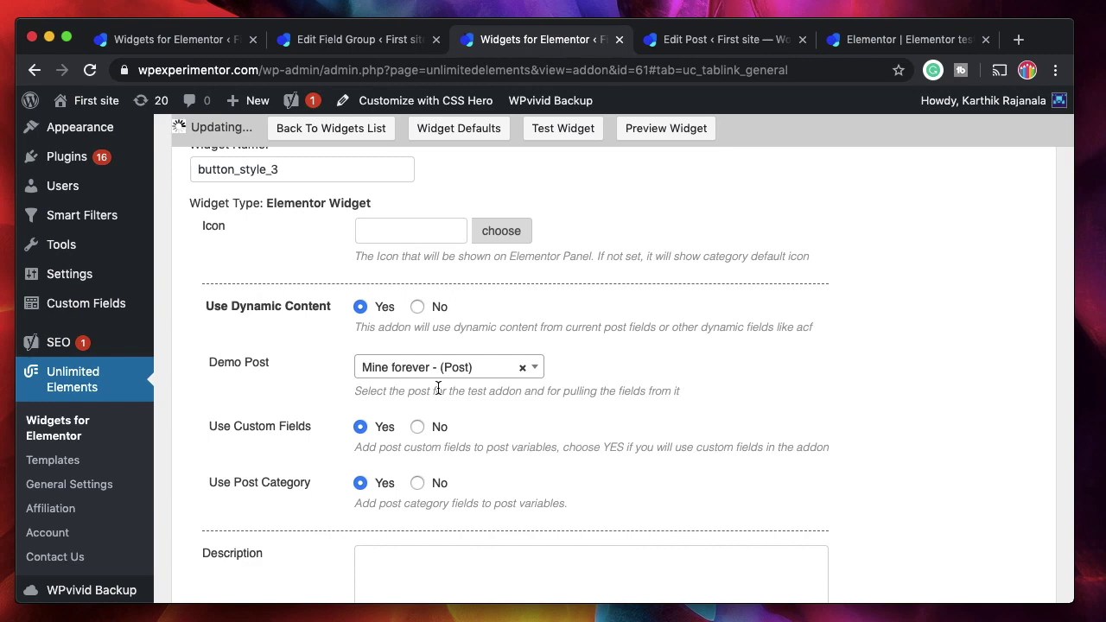
{"action": "left_click", "coordinate": [717, 40]}
{"action": "scroll", "coordinate": [592, 389], "scroll_direction": "down", "scroll_amount": 5}
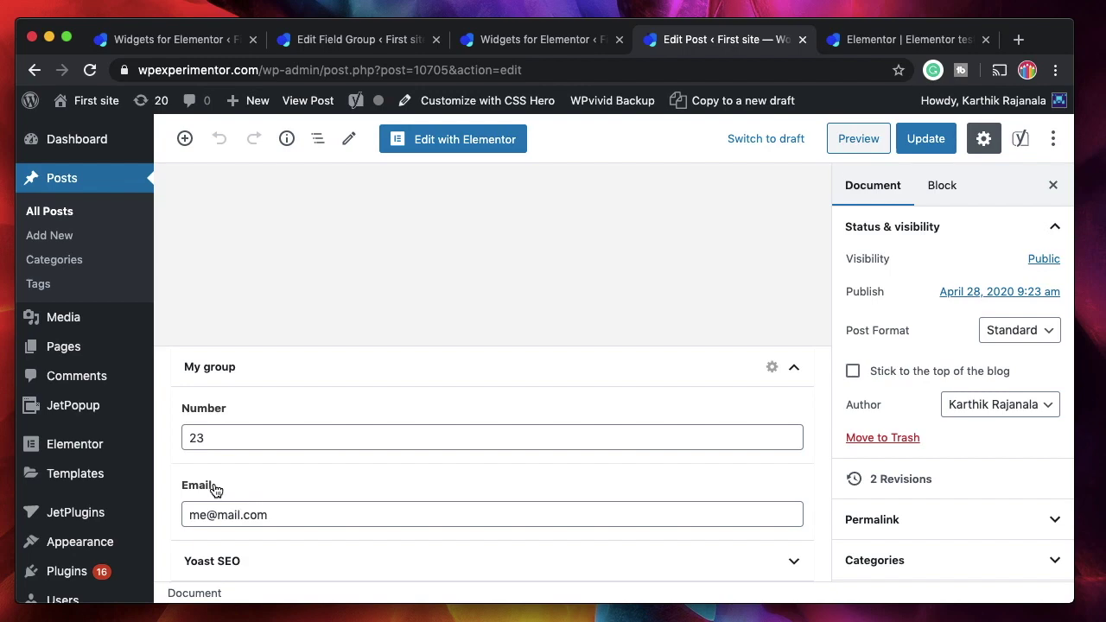
Back in the widget editor, cycle through the HTML, CSS and Javascript code, ending on HTML
{"action": "left_click", "coordinate": [532, 42]}
{"action": "scroll", "coordinate": [569, 467], "scroll_direction": "up", "scroll_amount": 5}
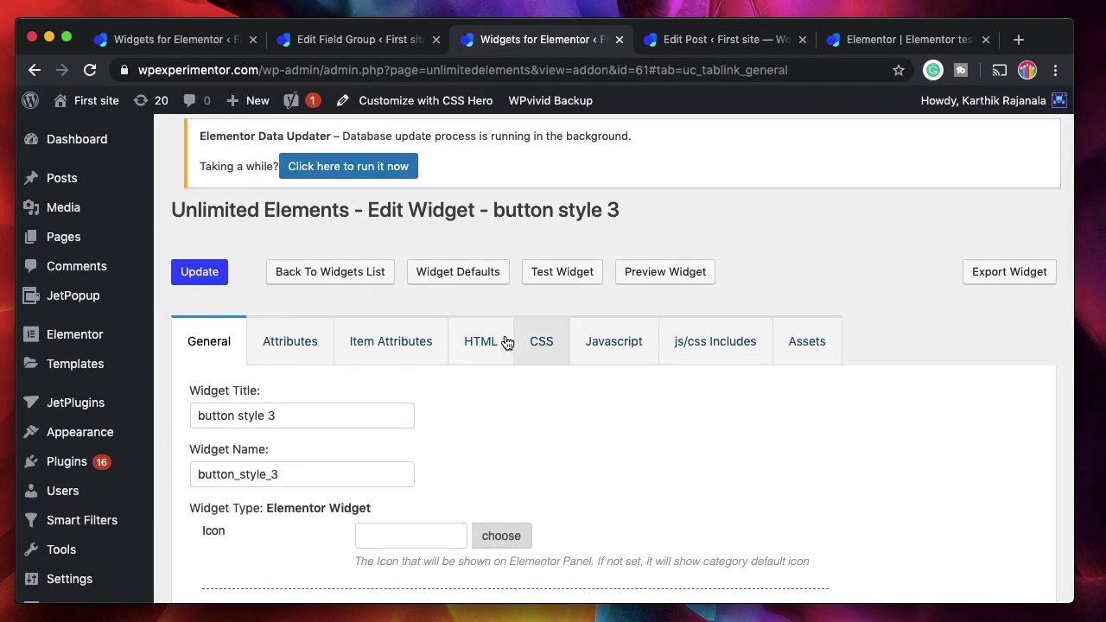
{"action": "left_click", "coordinate": [490, 342]}
{"action": "left_click", "coordinate": [551, 356]}
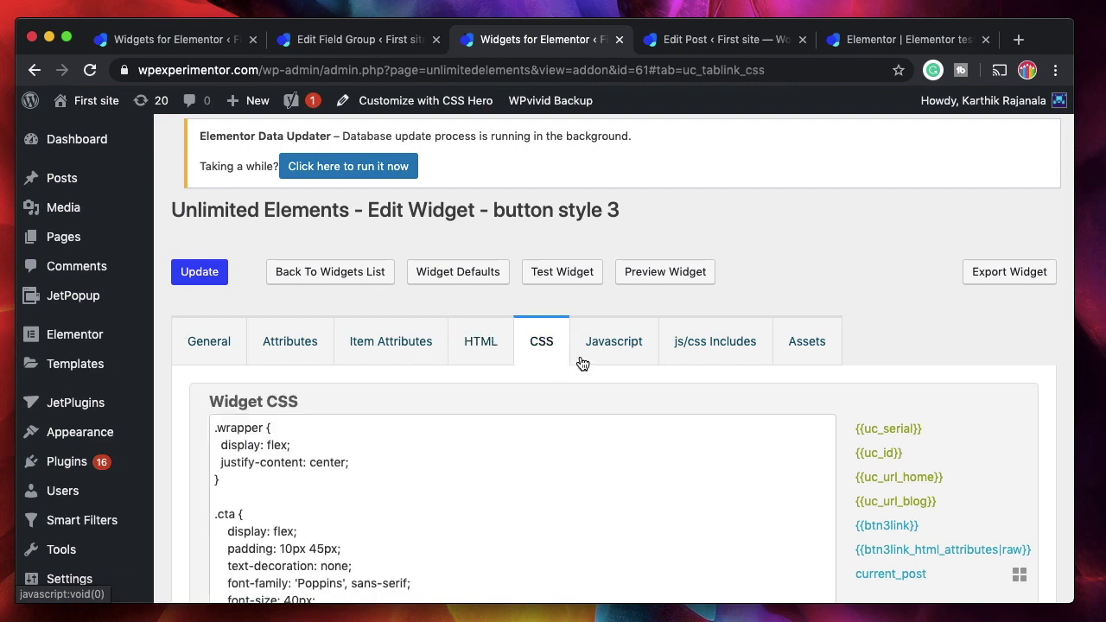
{"action": "left_click", "coordinate": [589, 354]}
{"action": "left_click", "coordinate": [471, 344]}
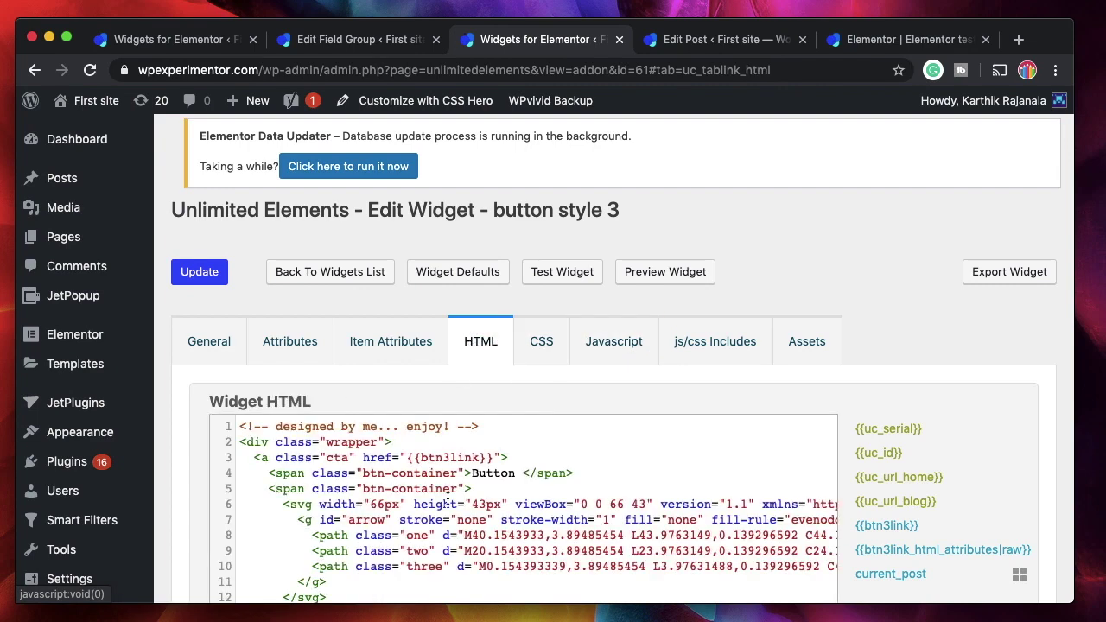
{"action": "scroll", "coordinate": [446, 497], "scroll_direction": "down", "scroll_amount": 3}
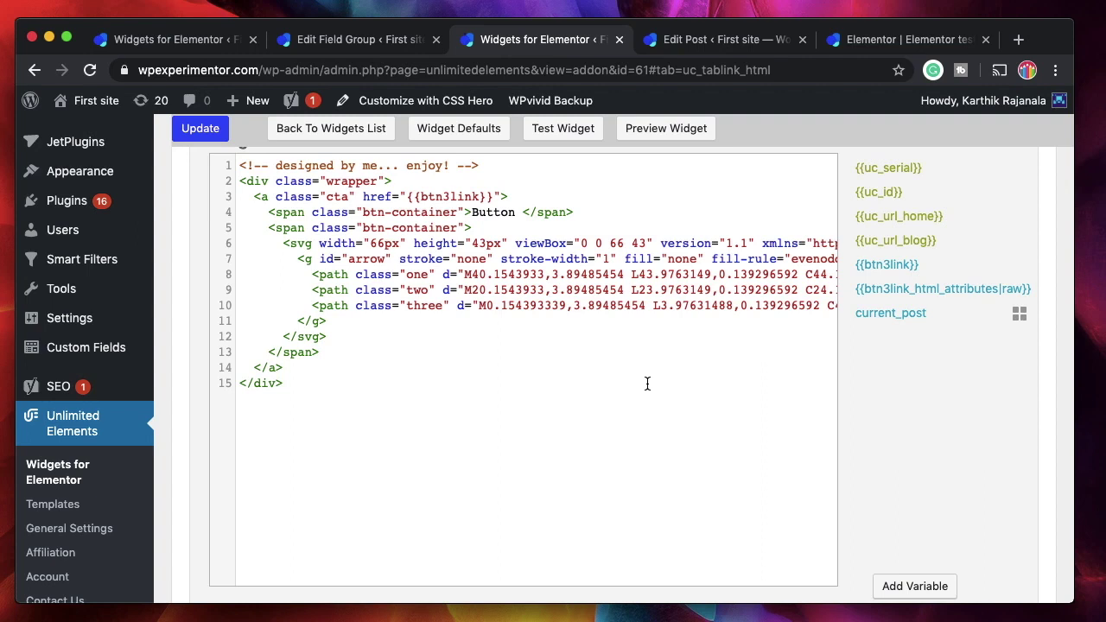
Insert {{current_post.cf_number}} after 'Button' on line 4, update, and preview the widget
{"action": "left_click", "coordinate": [1021, 314]}
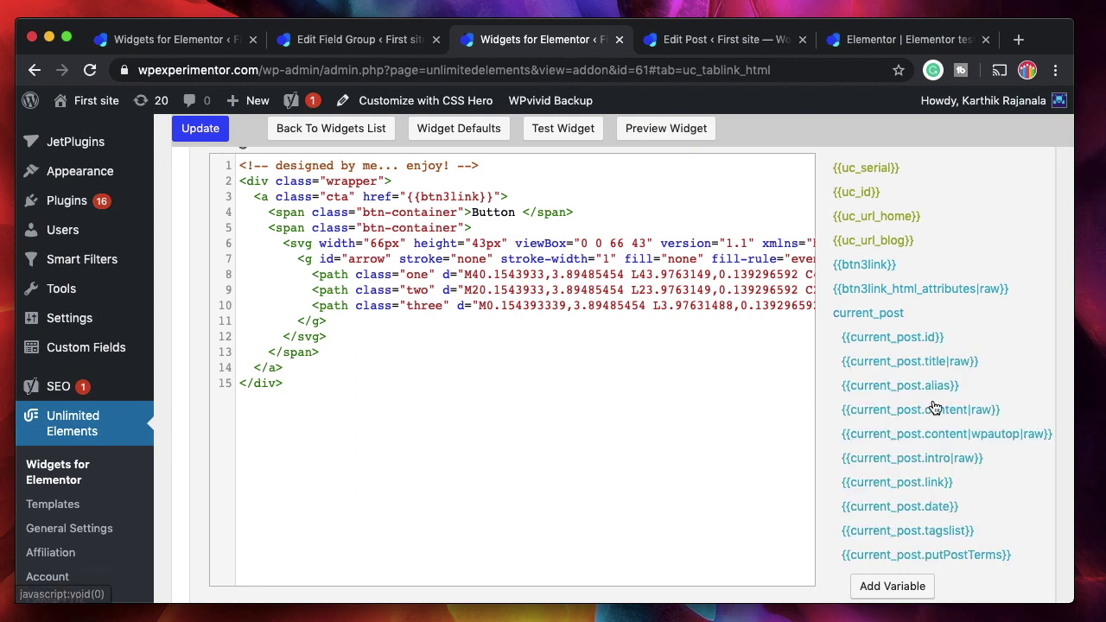
{"action": "scroll", "coordinate": [934, 407], "scroll_direction": "down", "scroll_amount": 10}
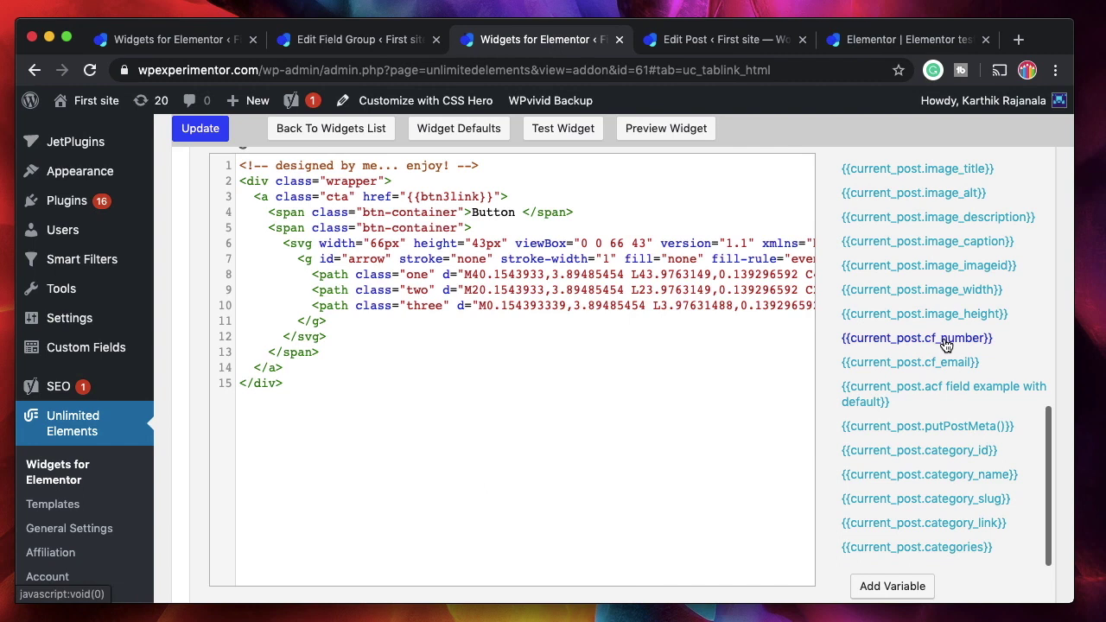
{"action": "left_click", "coordinate": [523, 213]}
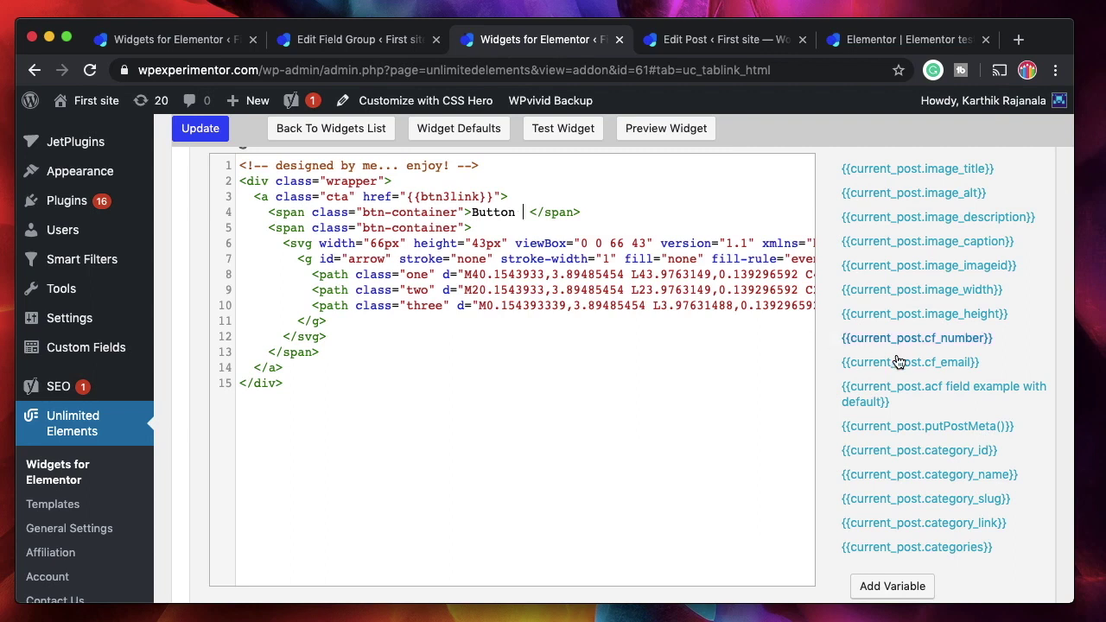
{"action": "left_click", "coordinate": [944, 340]}
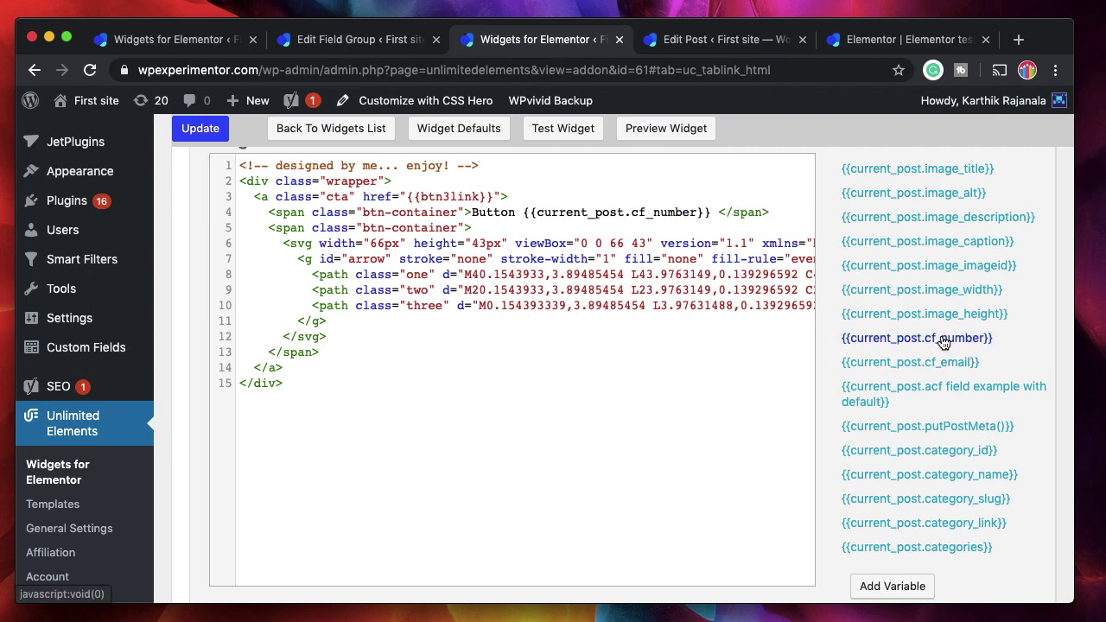
{"action": "left_click", "coordinate": [223, 129]}
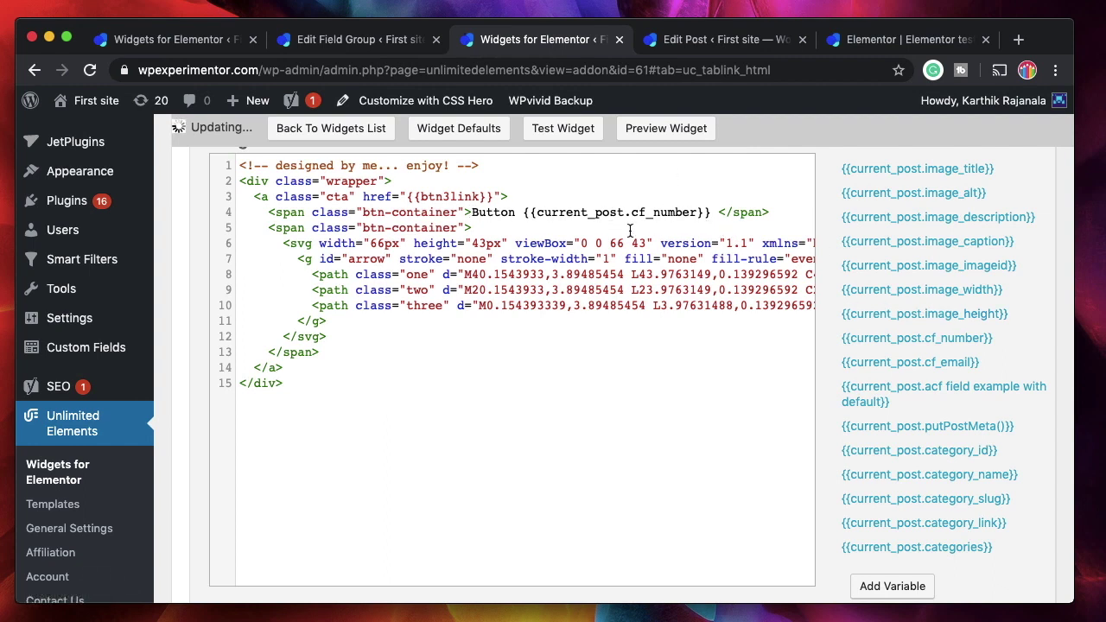
{"action": "scroll", "coordinate": [467, 311], "scroll_direction": "up", "scroll_amount": 4}
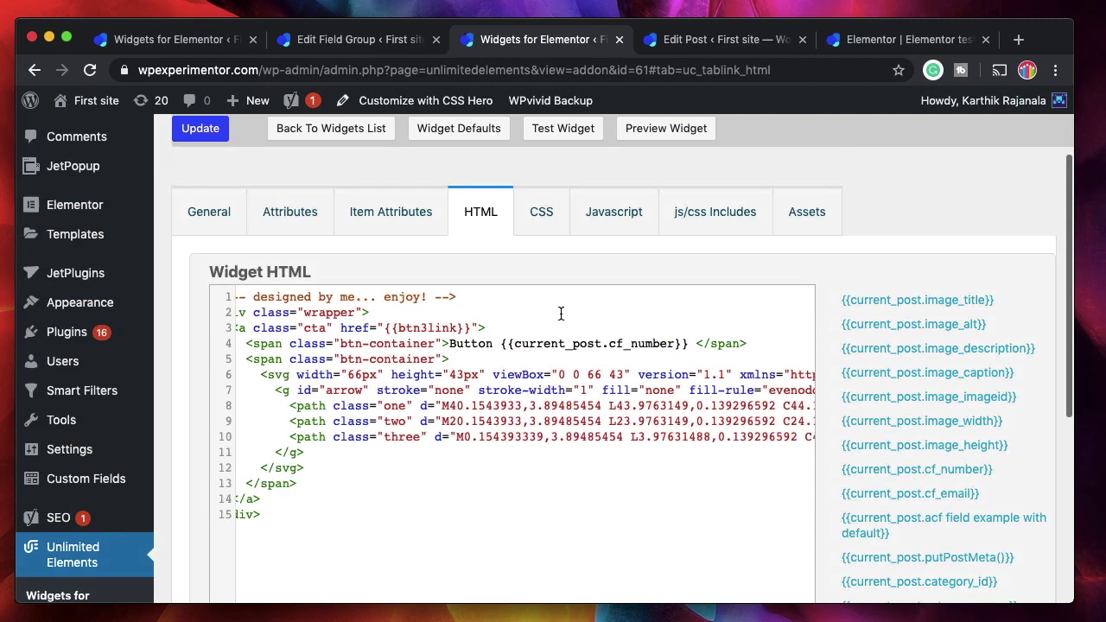
{"action": "left_click", "coordinate": [672, 130]}
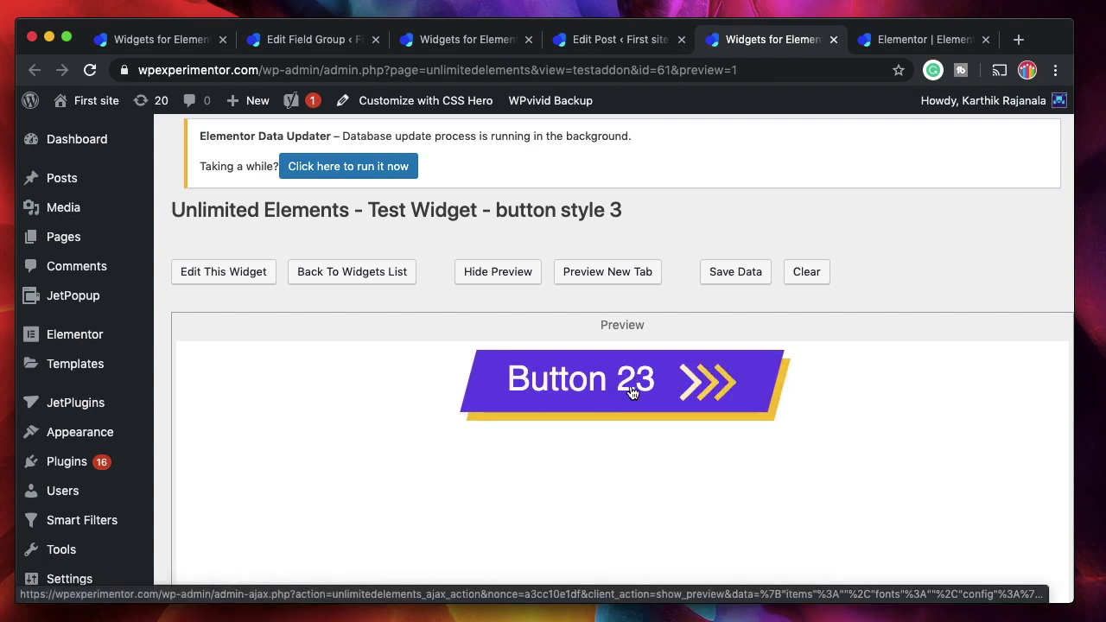
Raise the post's Number field from 23 to 24 and save the post
{"action": "left_click", "coordinate": [603, 40]}
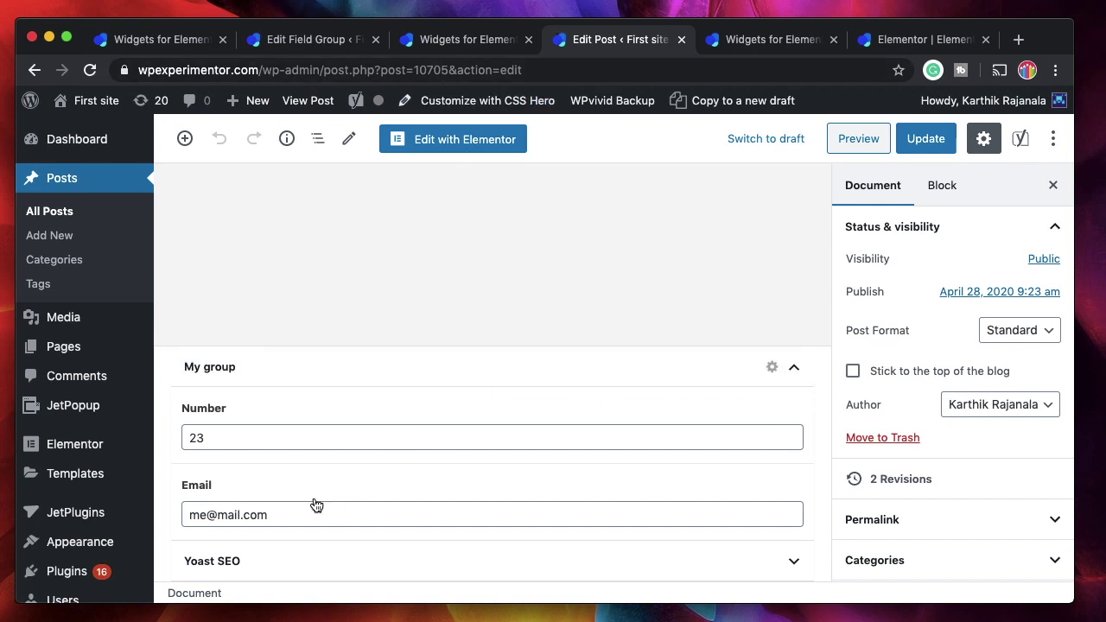
{"action": "left_click", "coordinate": [217, 437]}
{"action": "key", "text": "Up"}
{"action": "left_click", "coordinate": [926, 138]}
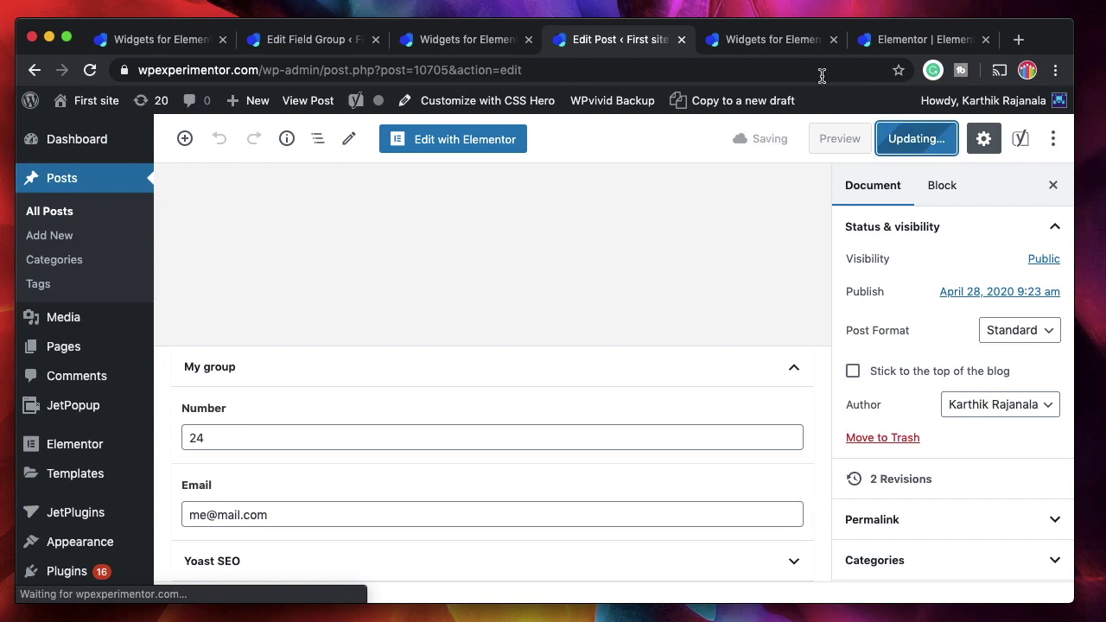
Reload the widget preview to confirm 'Button 24', then return to button style 3's HTML
{"action": "left_click", "coordinate": [769, 43]}
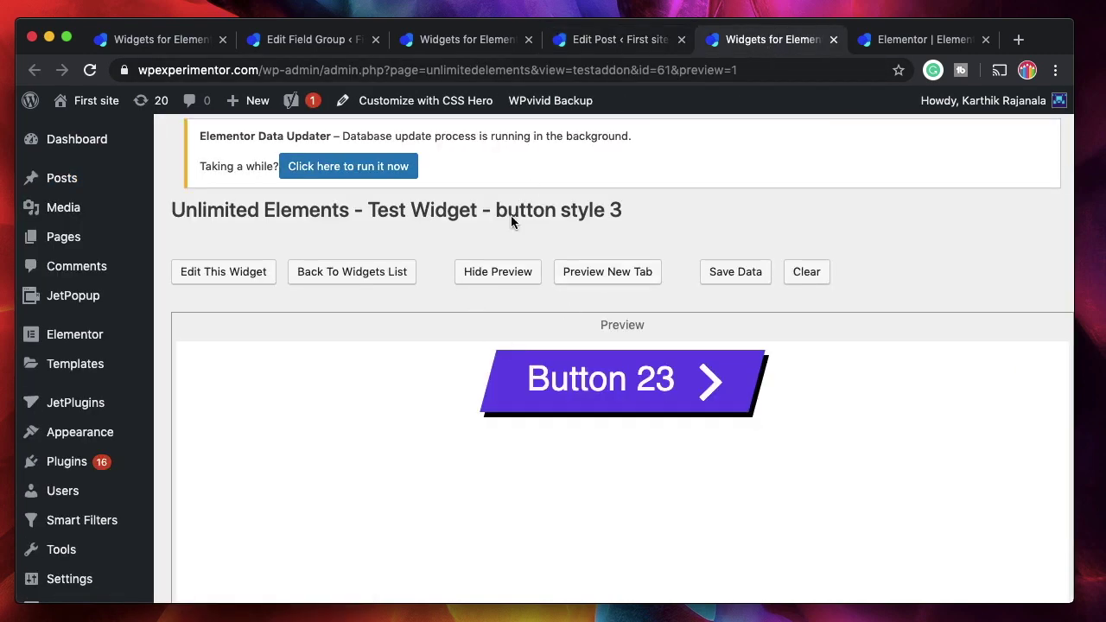
{"action": "key", "text": "super+r"}
{"action": "left_click", "coordinate": [618, 39]}
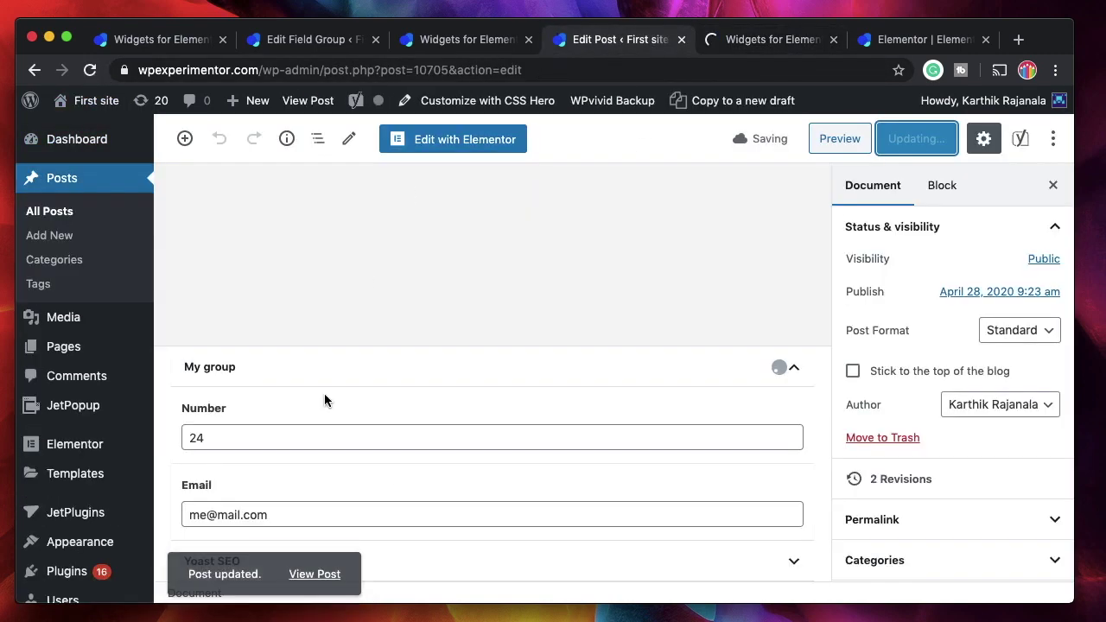
{"action": "left_click", "coordinate": [769, 39]}
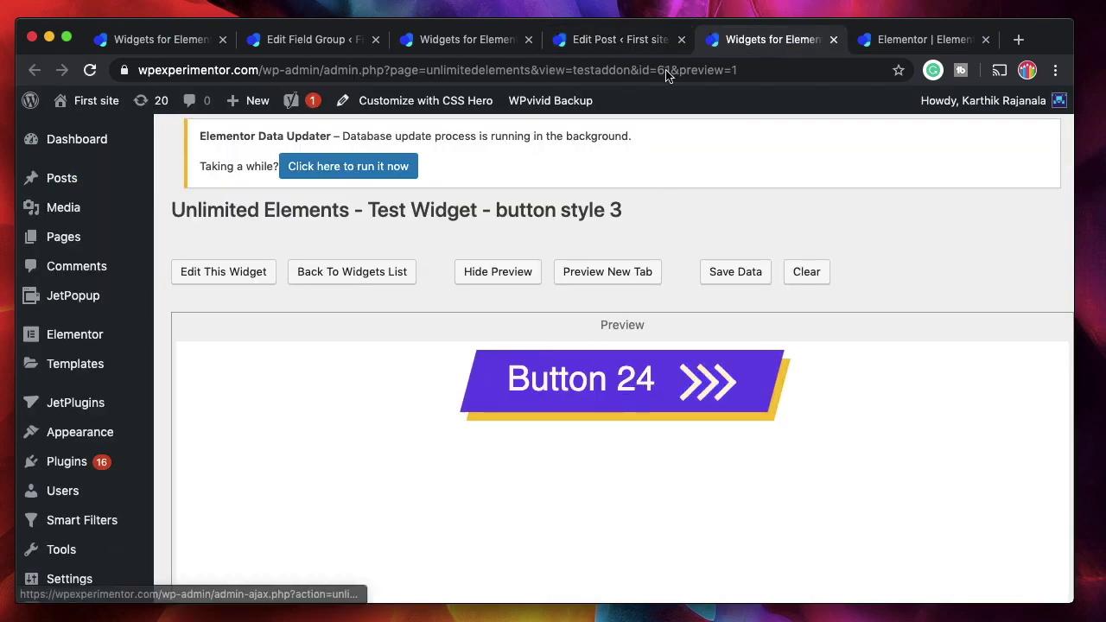
{"action": "left_click", "coordinate": [635, 39]}
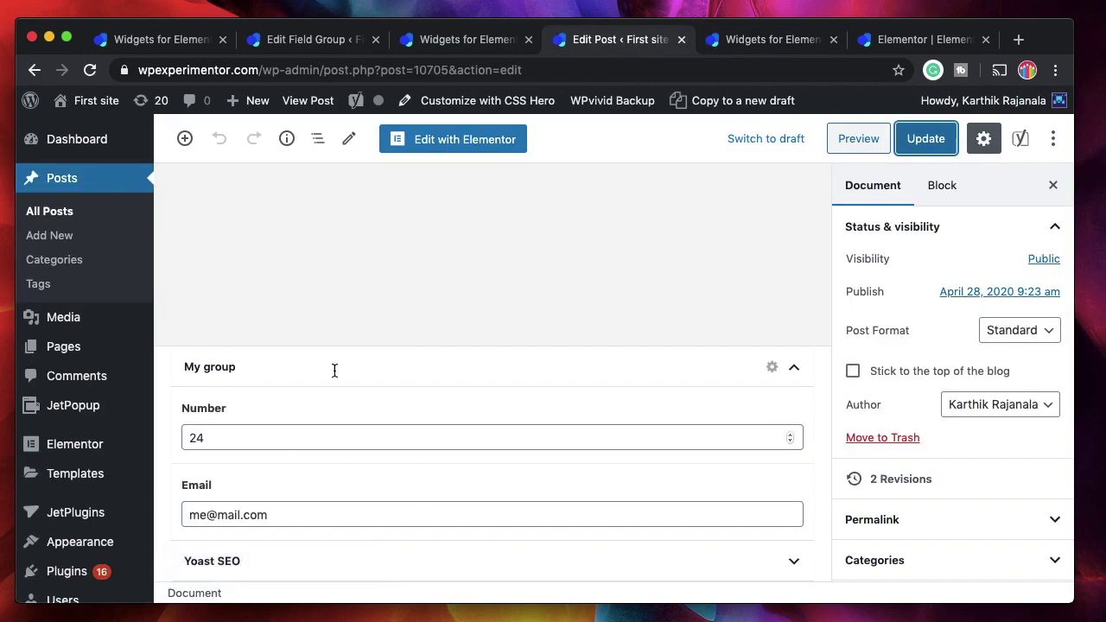
{"action": "left_click", "coordinate": [743, 40]}
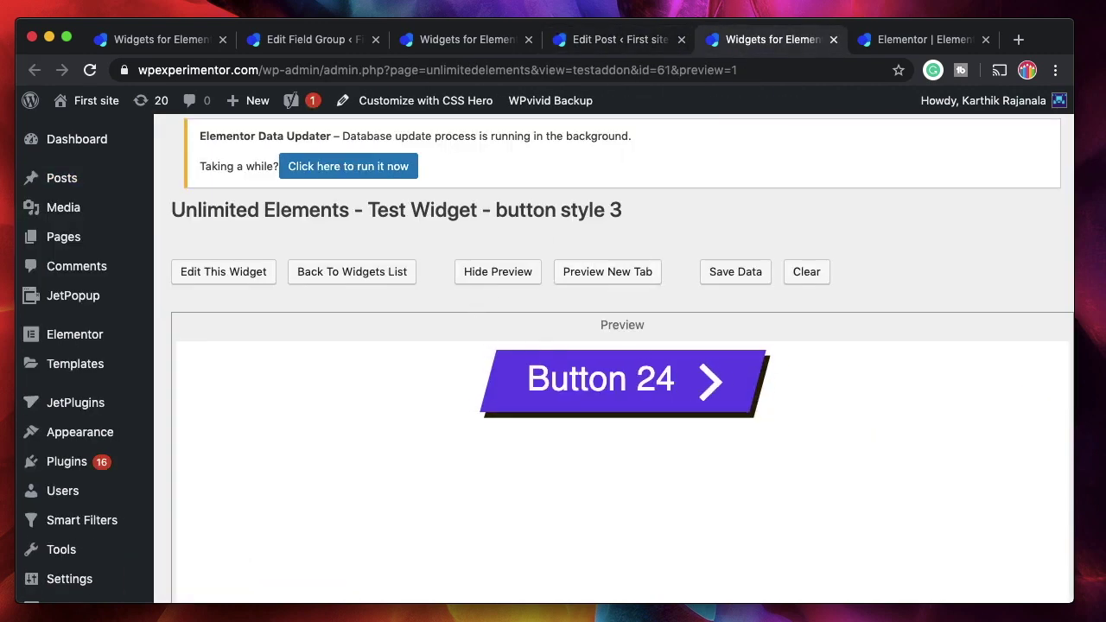
{"action": "left_click", "coordinate": [588, 40]}
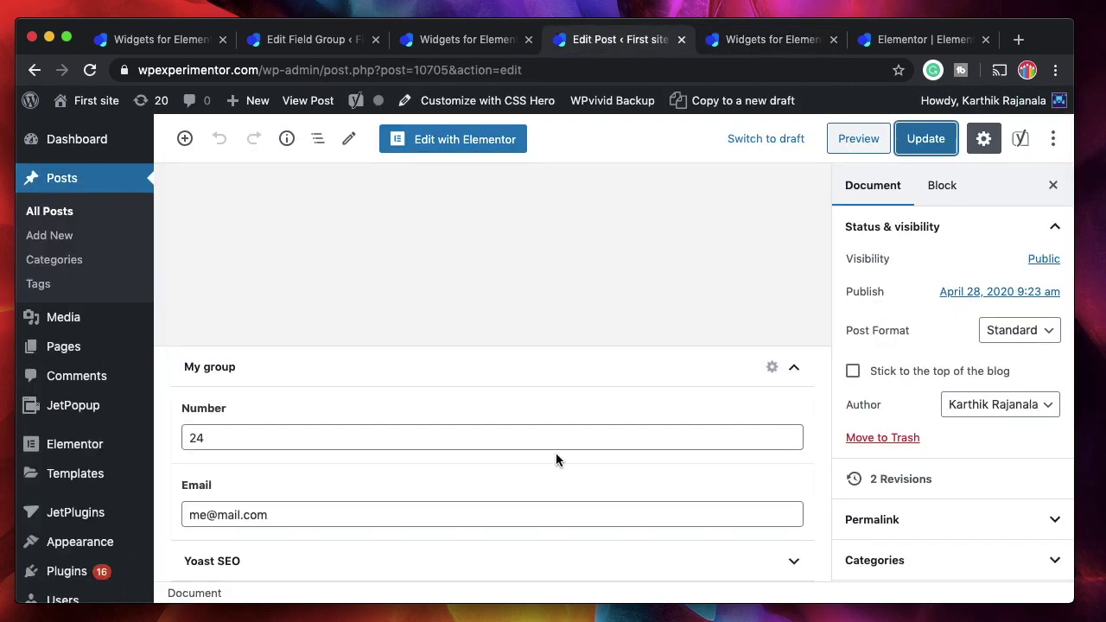
{"action": "left_click", "coordinate": [464, 39]}
{"action": "scroll", "coordinate": [921, 447], "scroll_direction": "down", "scroll_amount": 4}
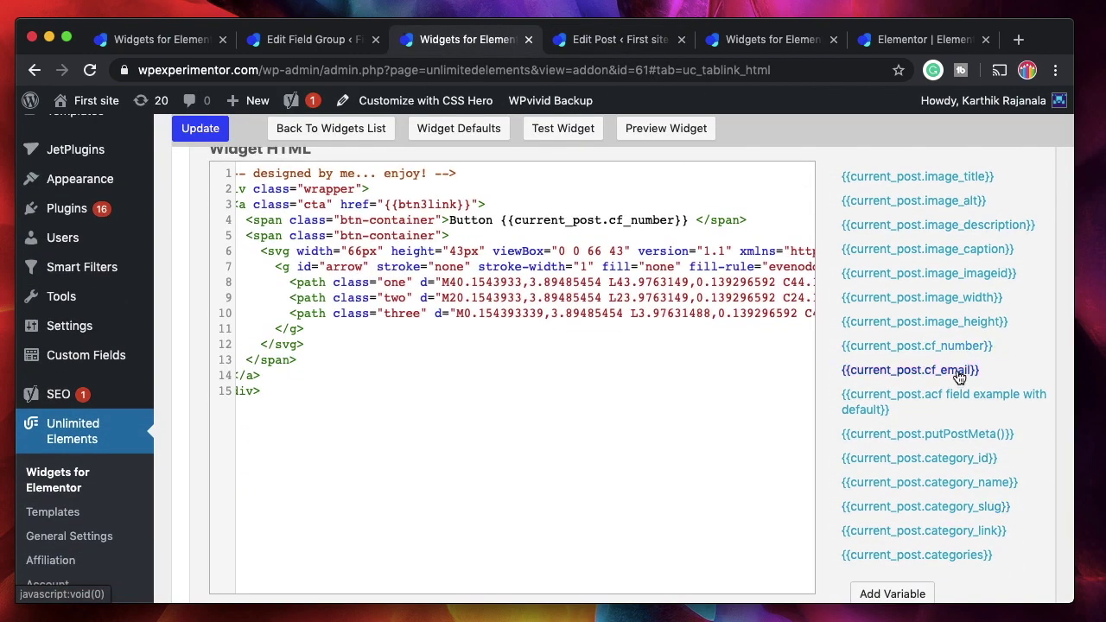
{"action": "left_click", "coordinate": [600, 38]}
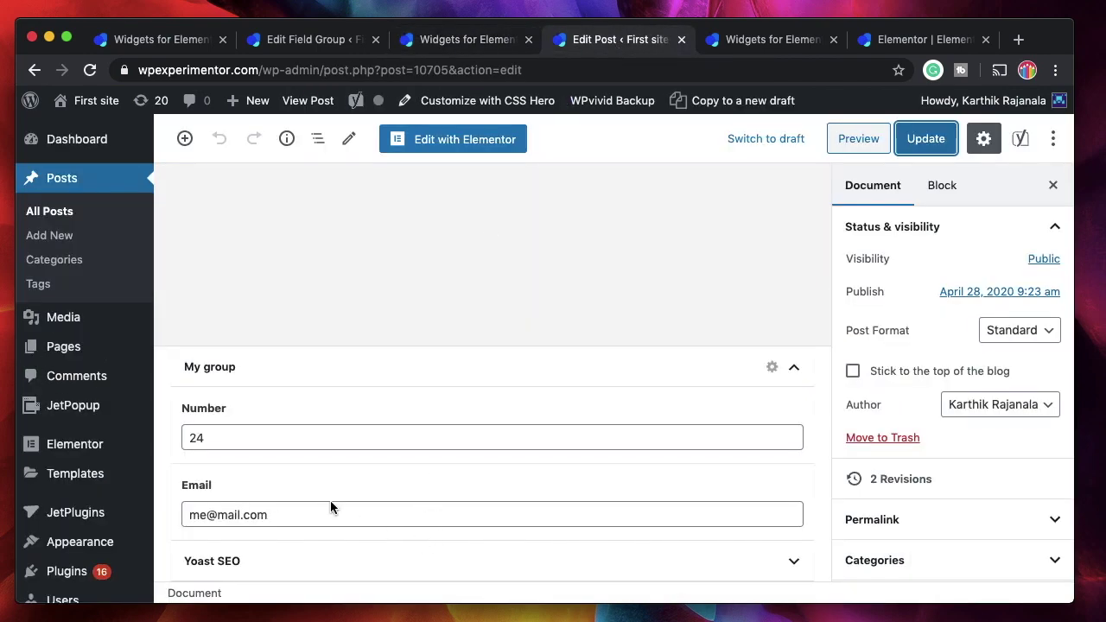
{"action": "left_click", "coordinate": [464, 40]}
{"action": "scroll", "coordinate": [467, 384], "scroll_direction": "up", "scroll_amount": 3}
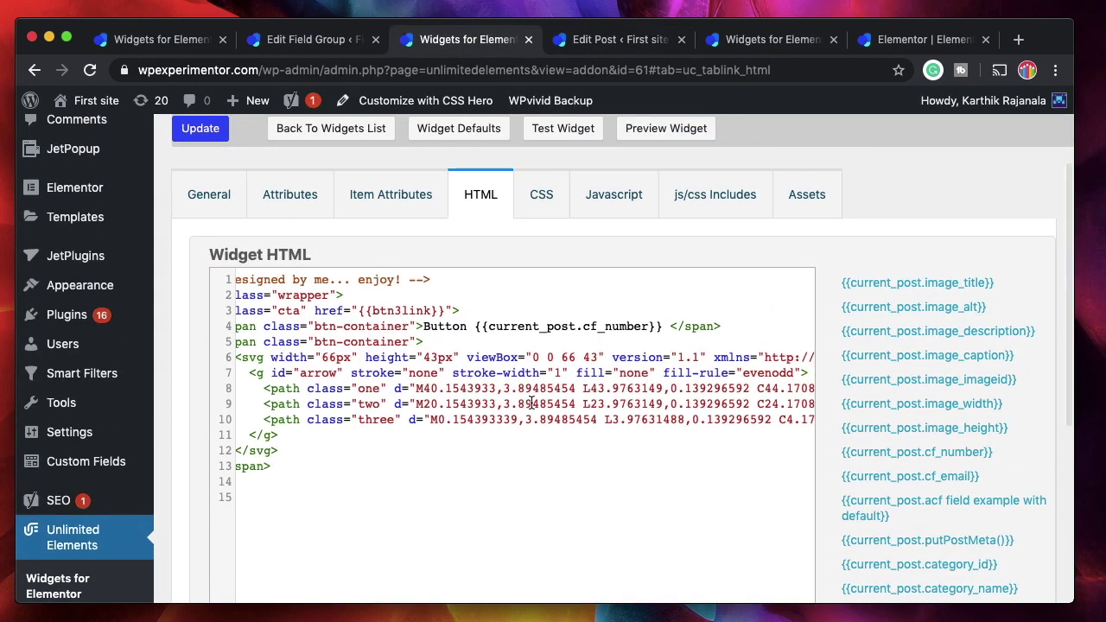
{"action": "double_click", "coordinate": [249, 295]}
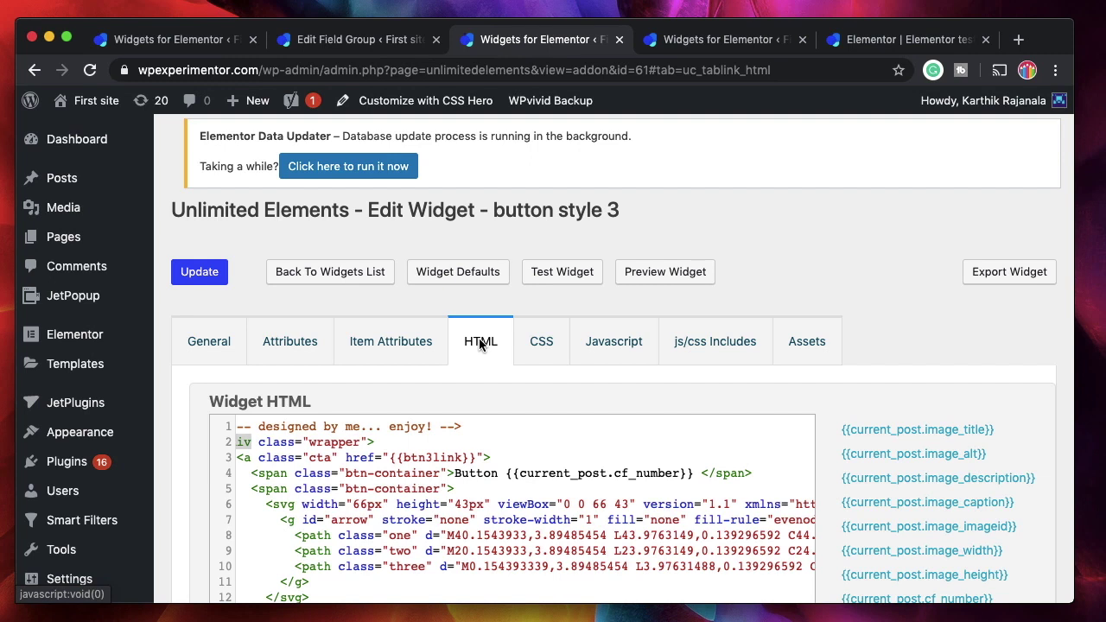
{"action": "left_click", "coordinate": [665, 337]}
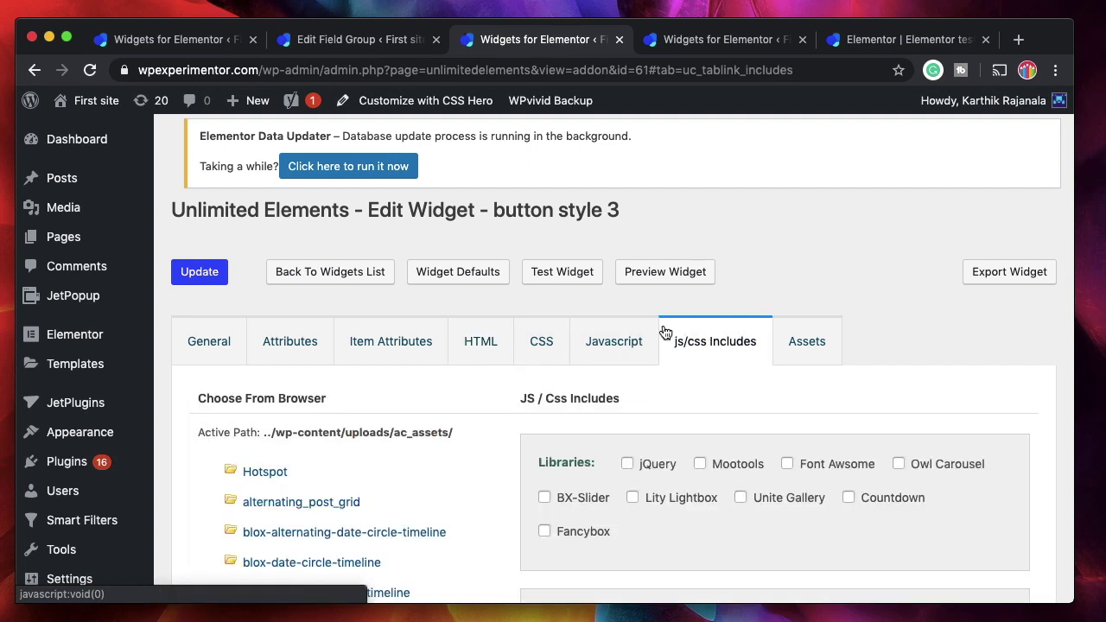
{"action": "left_click", "coordinate": [465, 353]}
{"action": "scroll", "coordinate": [434, 401], "scroll_direction": "down", "scroll_amount": 3}
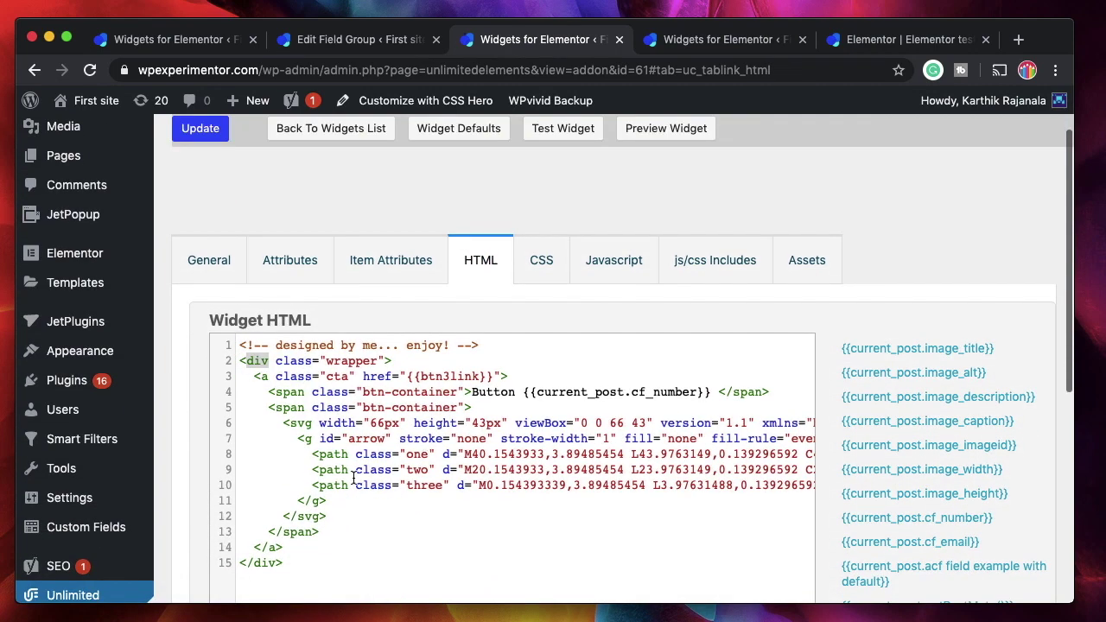
{"action": "scroll", "coordinate": [365, 360], "scroll_direction": "up", "scroll_amount": 3}
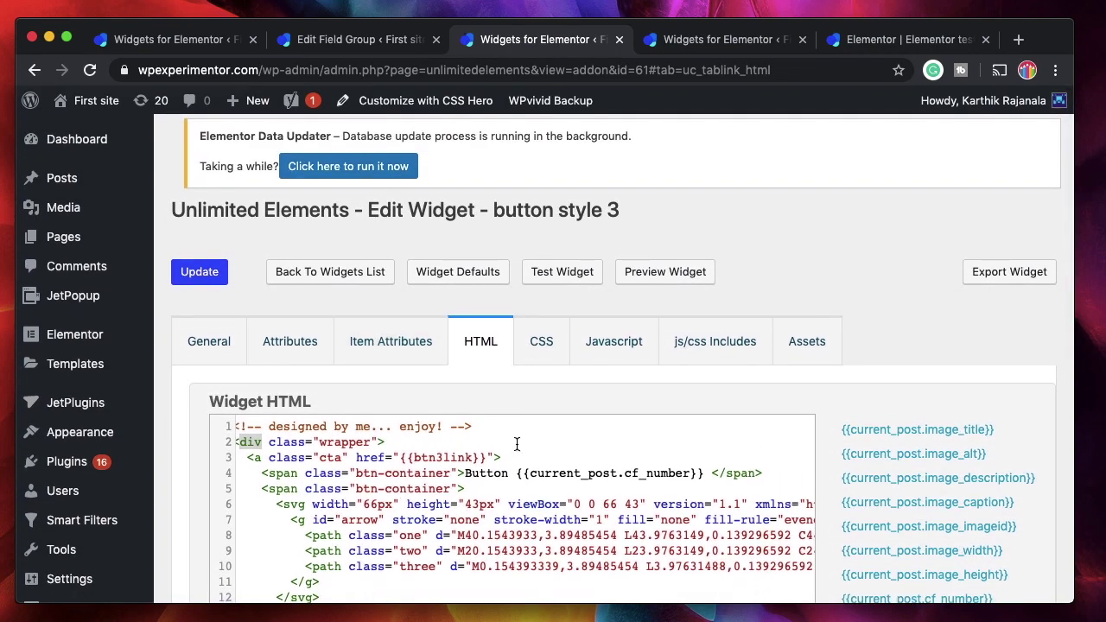
Leave the Diamond Bullets editor and browse the widget catalogue to the Bullet Lists category
{"action": "left_click", "coordinate": [183, 41]}
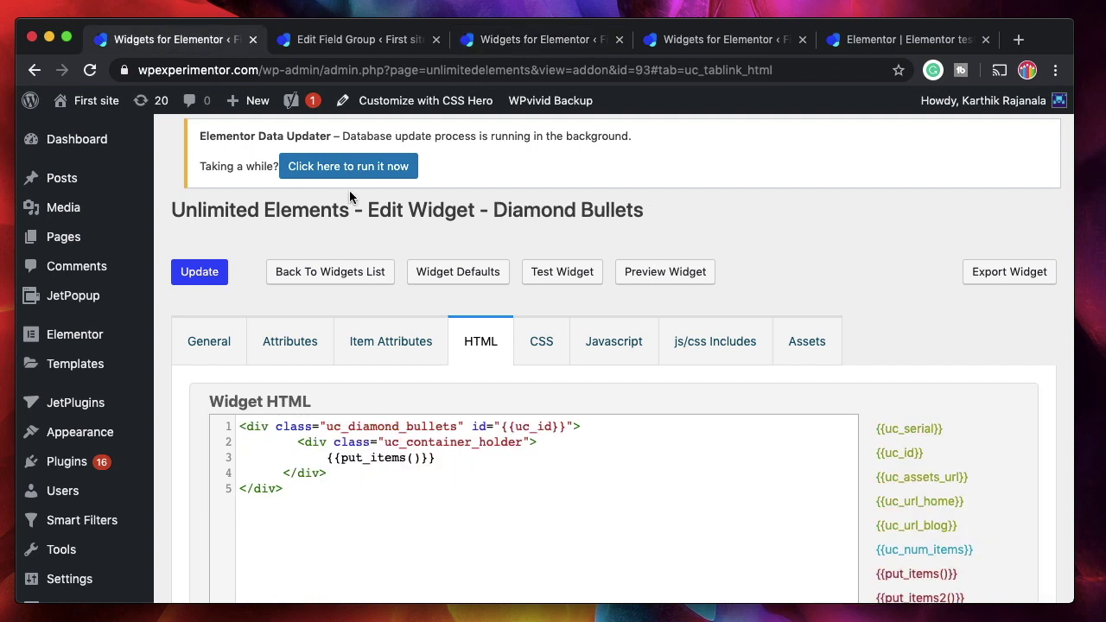
{"action": "left_click", "coordinate": [353, 275]}
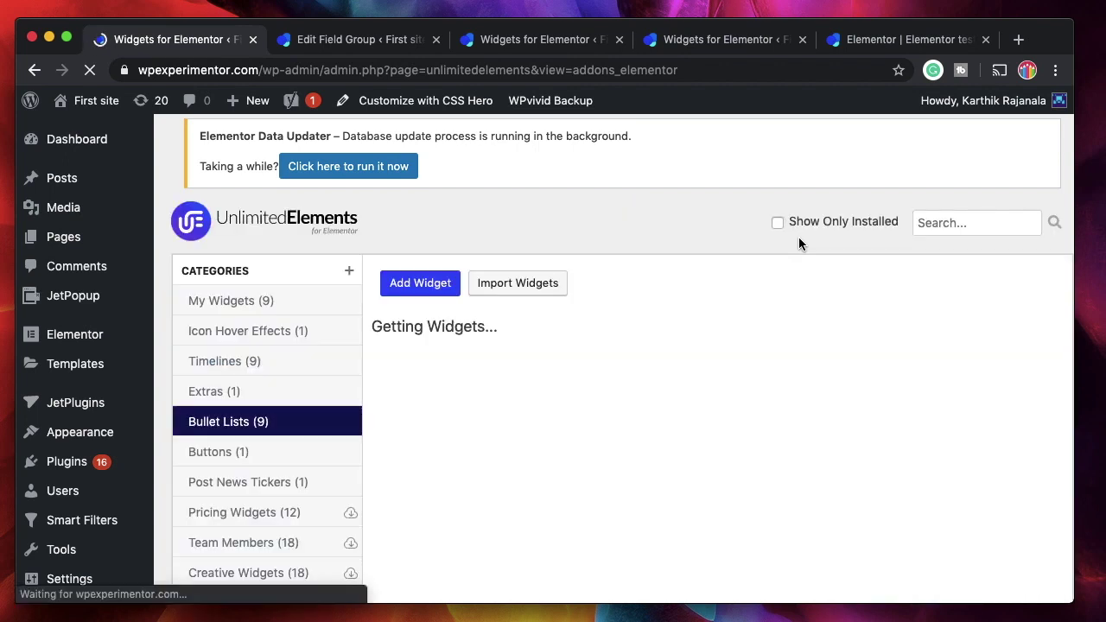
{"action": "mouse_move", "coordinate": [714, 383]}
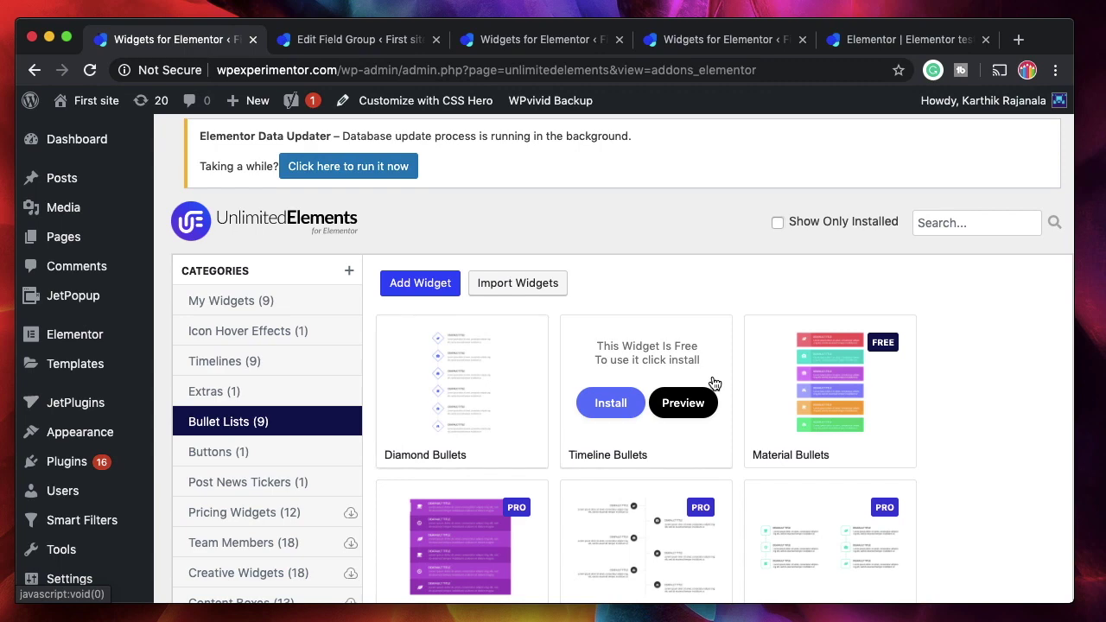
{"action": "scroll", "coordinate": [283, 489], "scroll_direction": "down", "scroll_amount": 10}
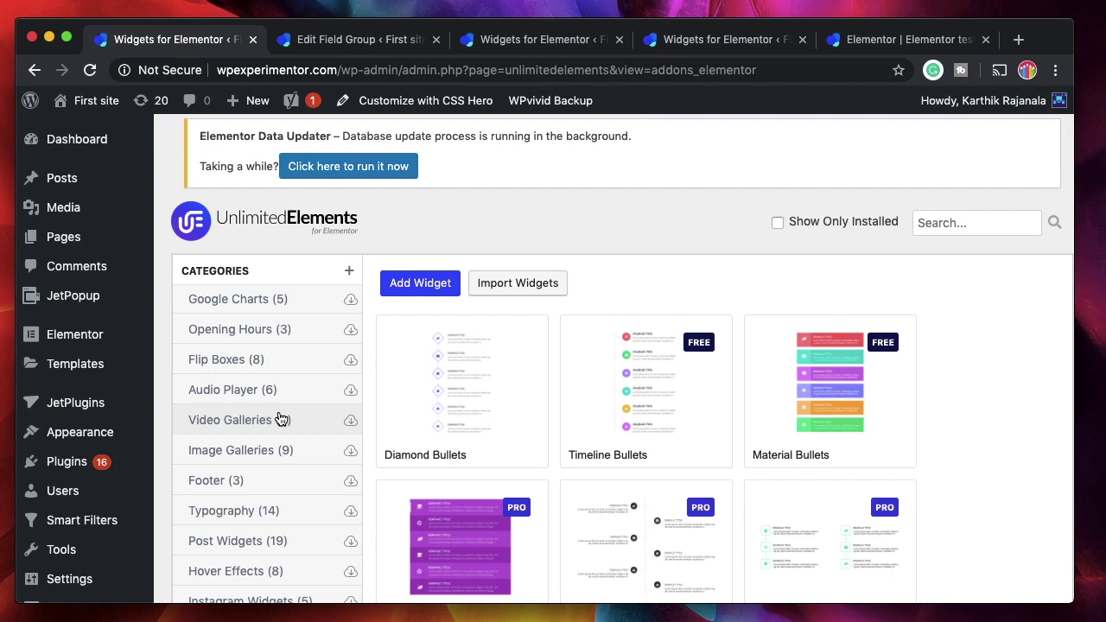
{"action": "left_click", "coordinate": [358, 41]}
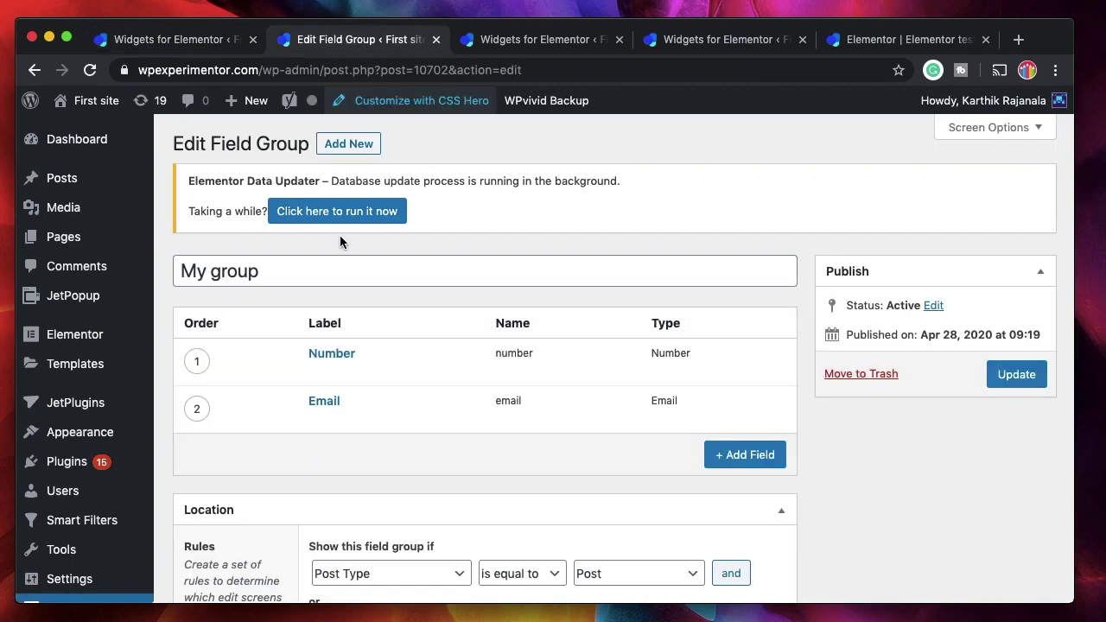
{"action": "left_click", "coordinate": [543, 39]}
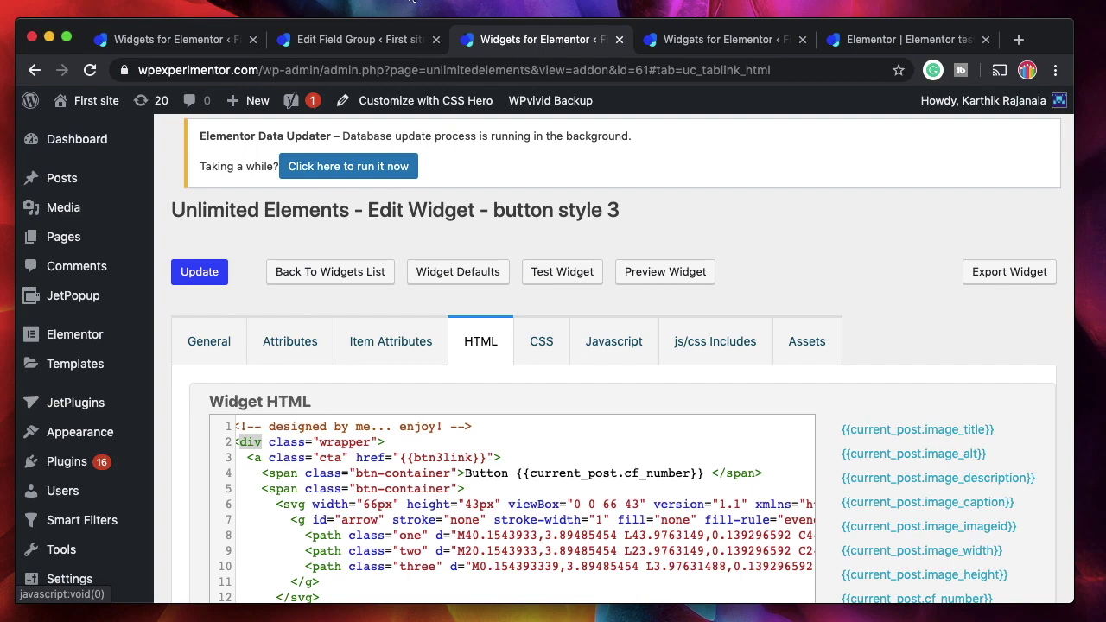
{"action": "left_click", "coordinate": [183, 39]}
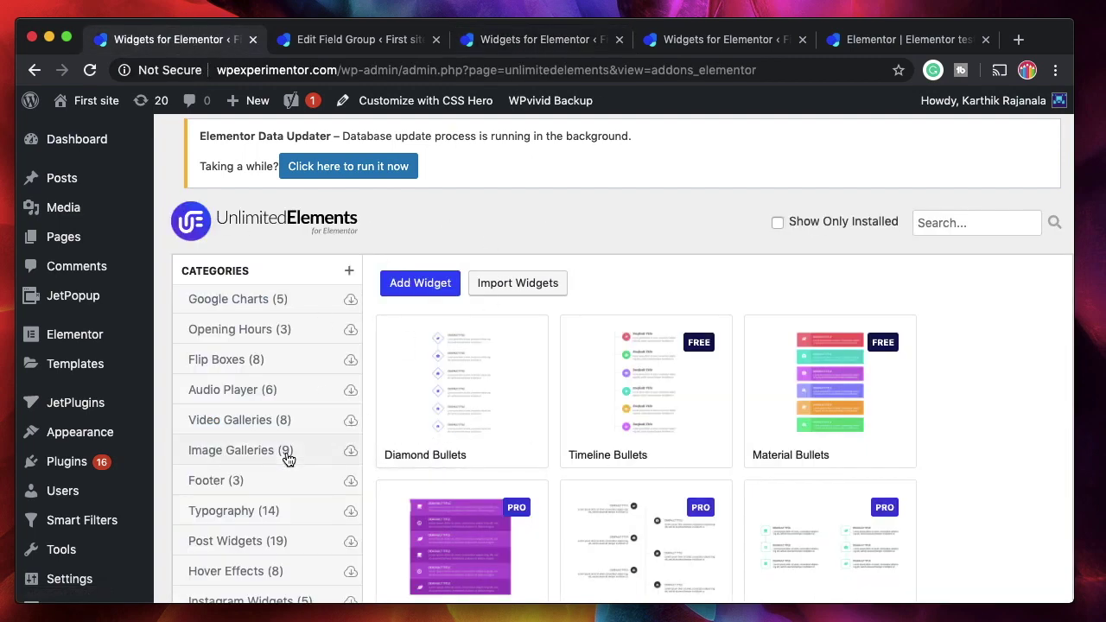
{"action": "scroll", "coordinate": [303, 415], "scroll_direction": "down", "scroll_amount": 1}
{"action": "scroll", "coordinate": [285, 432], "scroll_direction": "down", "scroll_amount": 3}
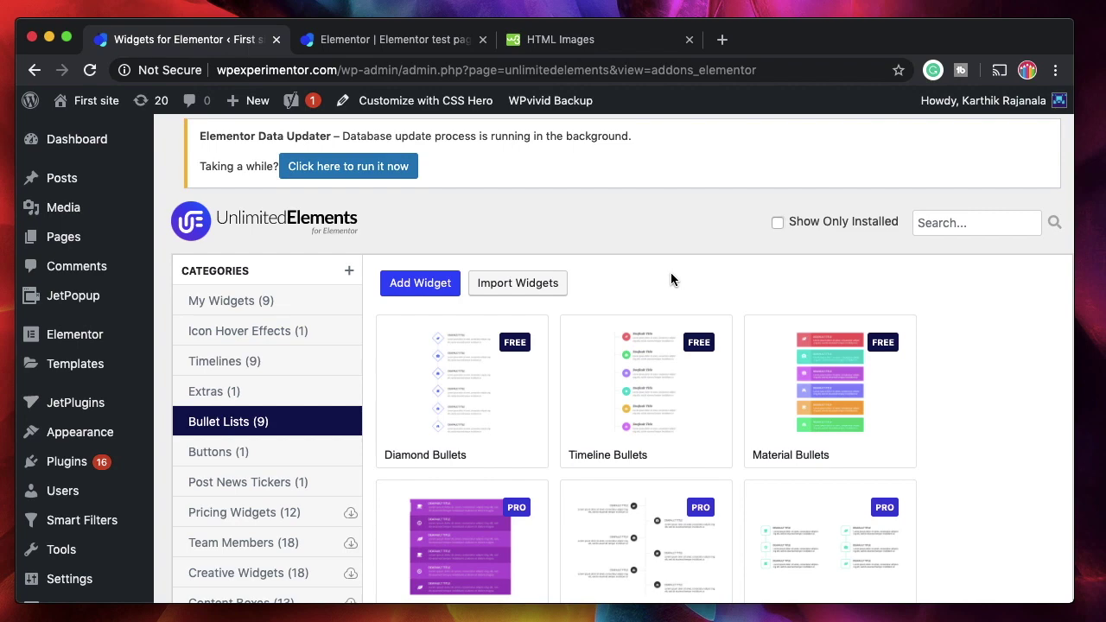
{"action": "mouse_move", "coordinate": [459, 356]}
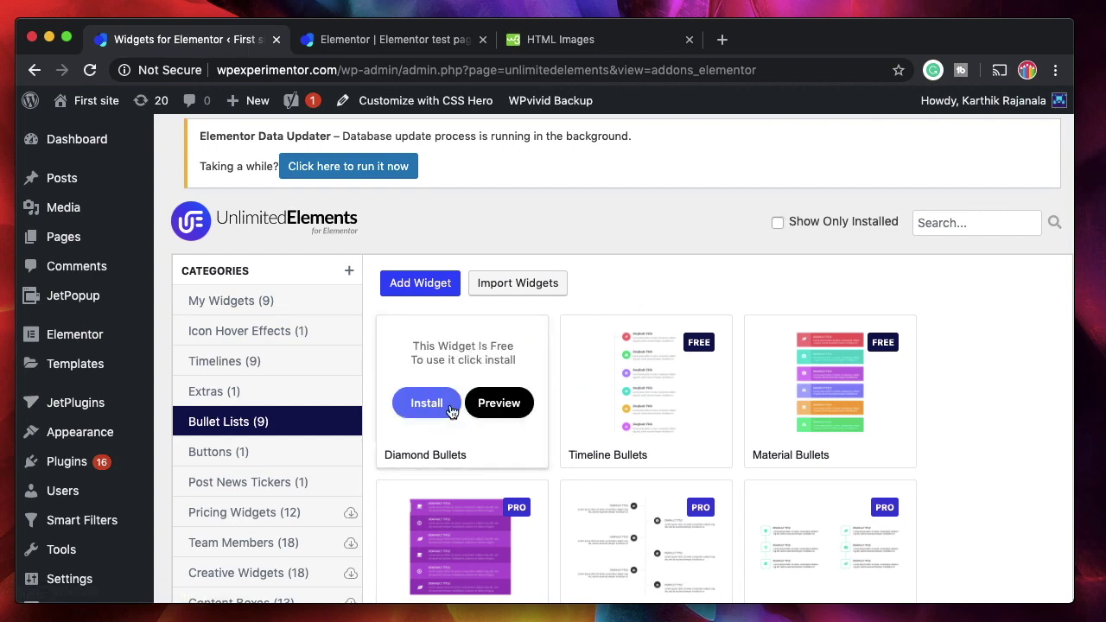
Preview Diamond Bullets in a new tab, inspect its items, then install the widget
{"action": "left_click", "coordinate": [506, 405]}
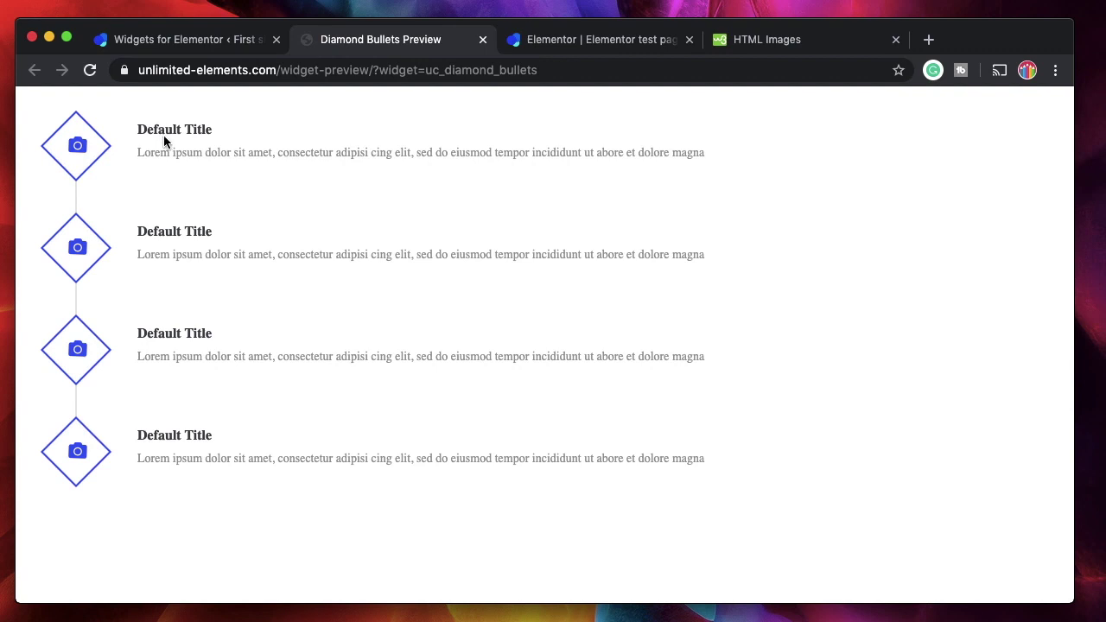
{"action": "triple_click", "coordinate": [163, 131]}
{"action": "triple_click", "coordinate": [224, 152]}
{"action": "triple_click", "coordinate": [213, 258]}
{"action": "left_click", "coordinate": [483, 40]}
{"action": "left_click", "coordinate": [422, 400]}
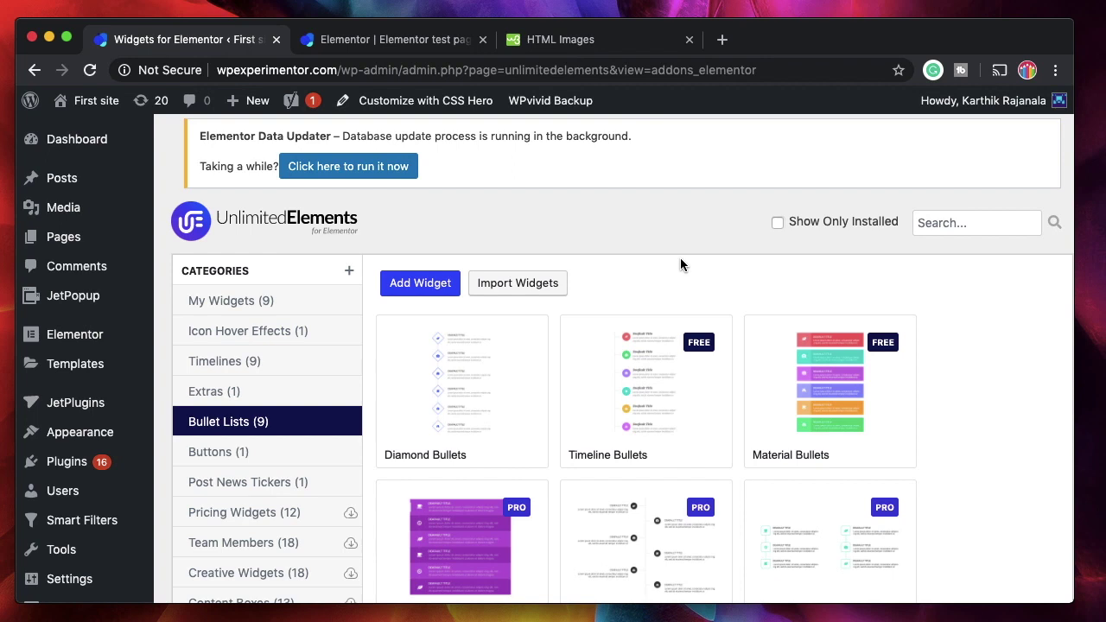
{"action": "left_click", "coordinate": [491, 367]}
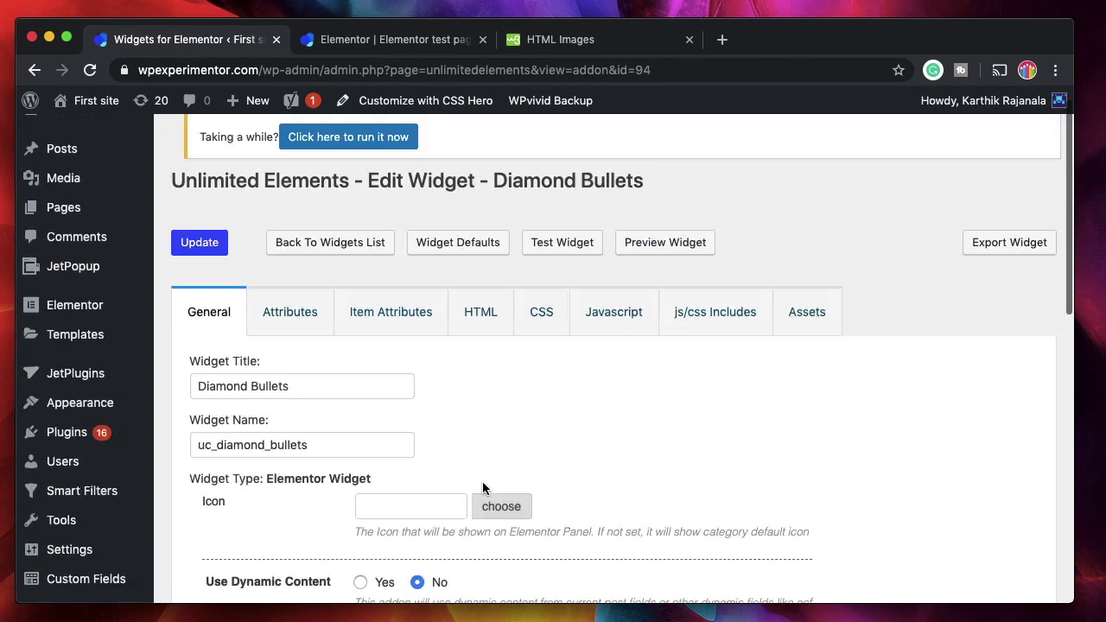
{"action": "left_click", "coordinate": [487, 335]}
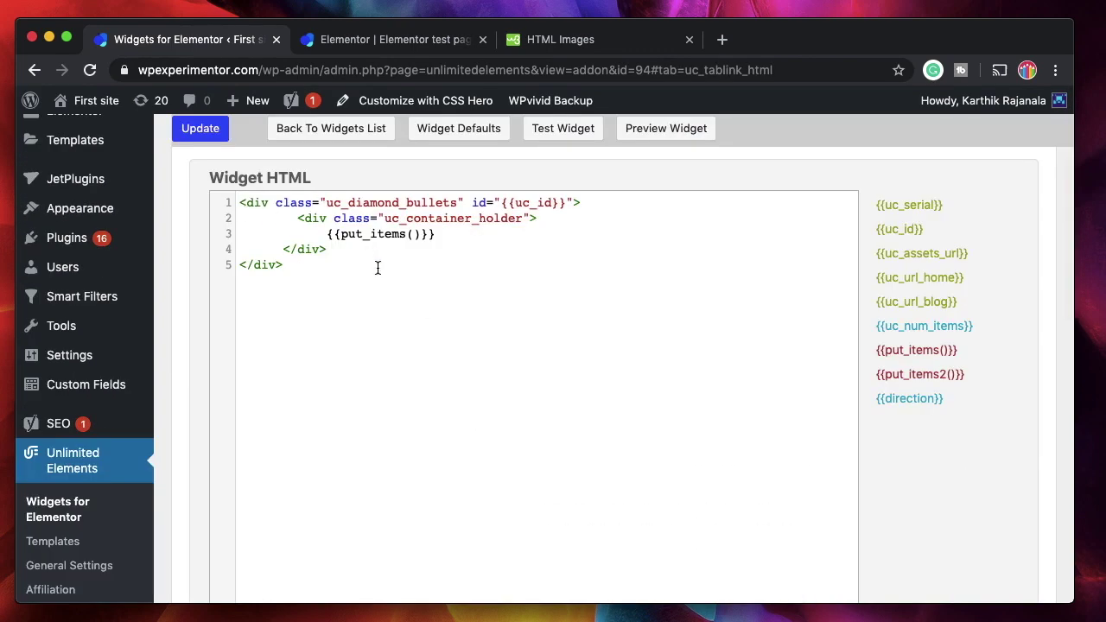
{"action": "scroll", "coordinate": [380, 289], "scroll_direction": "down", "scroll_amount": 8}
{"action": "scroll", "coordinate": [420, 218], "scroll_direction": "up", "scroll_amount": 2}
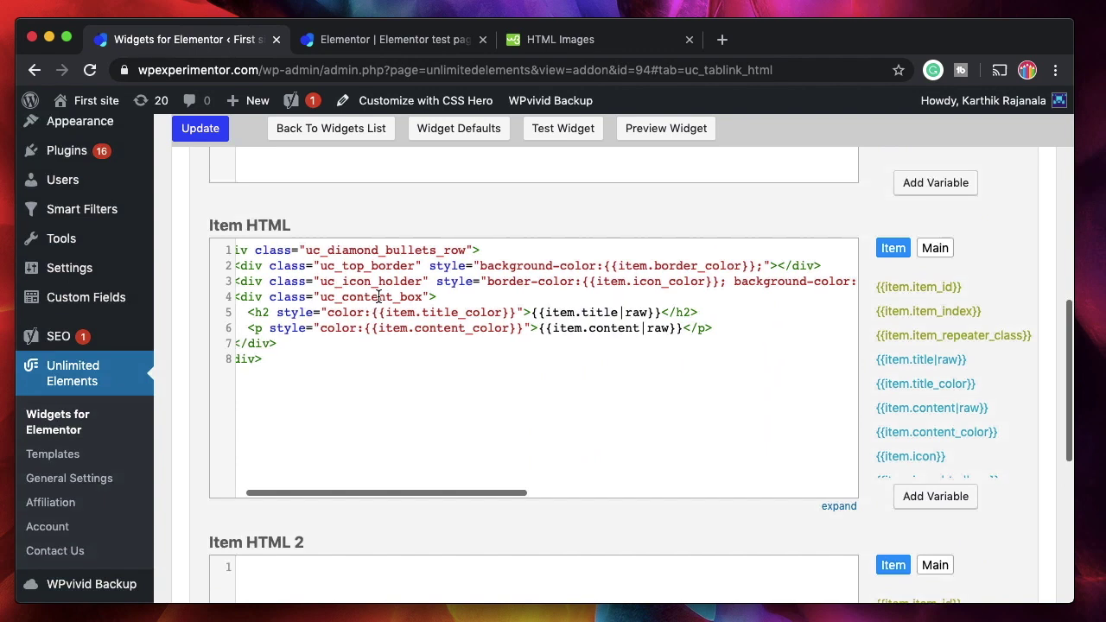
{"action": "left_click", "coordinate": [632, 318]}
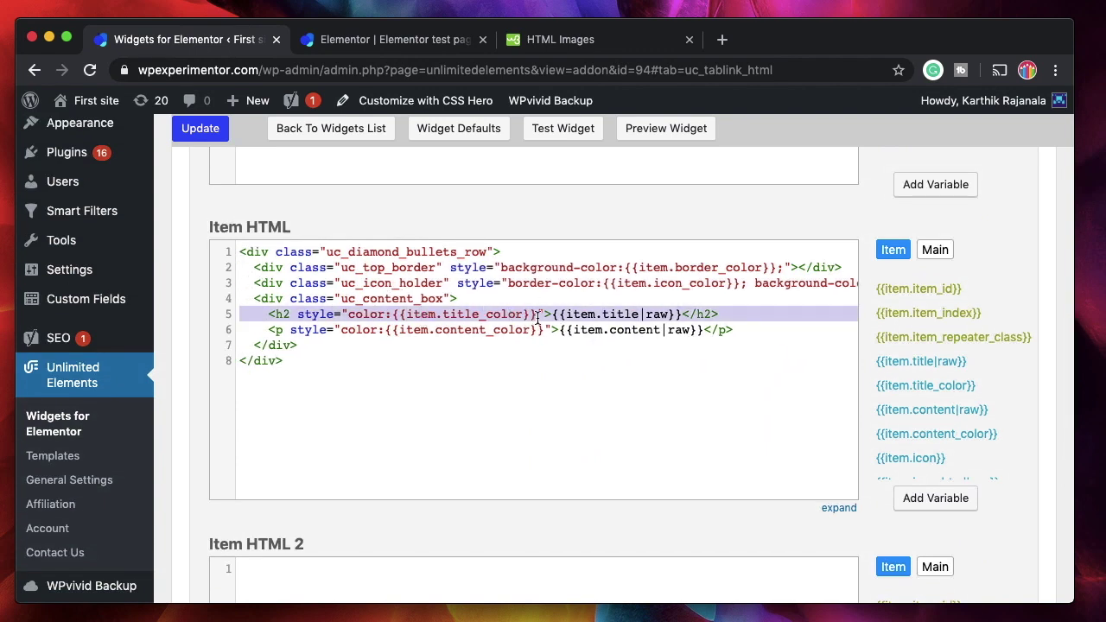
{"action": "left_click", "coordinate": [601, 330]}
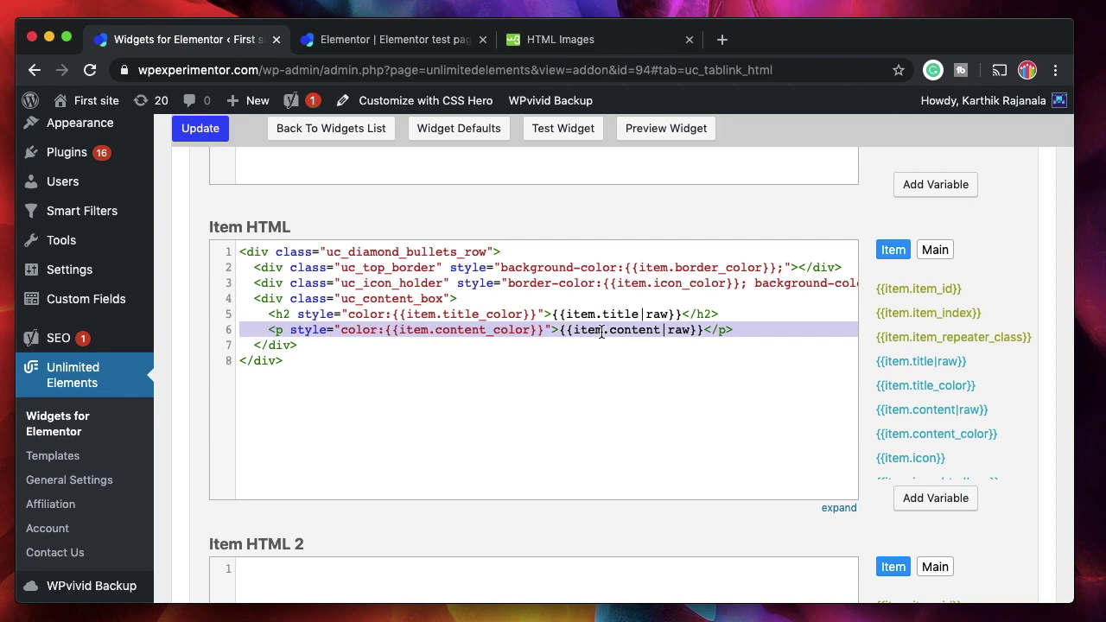
{"action": "left_click", "coordinate": [389, 40]}
{"action": "left_click", "coordinate": [577, 42]}
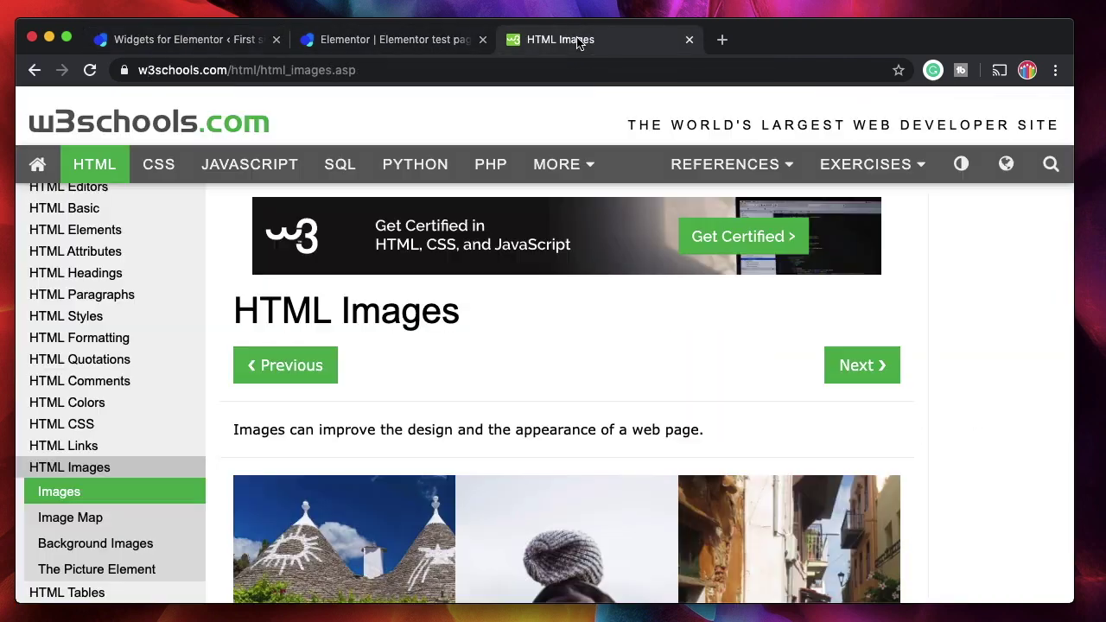
{"action": "left_click", "coordinate": [207, 40]}
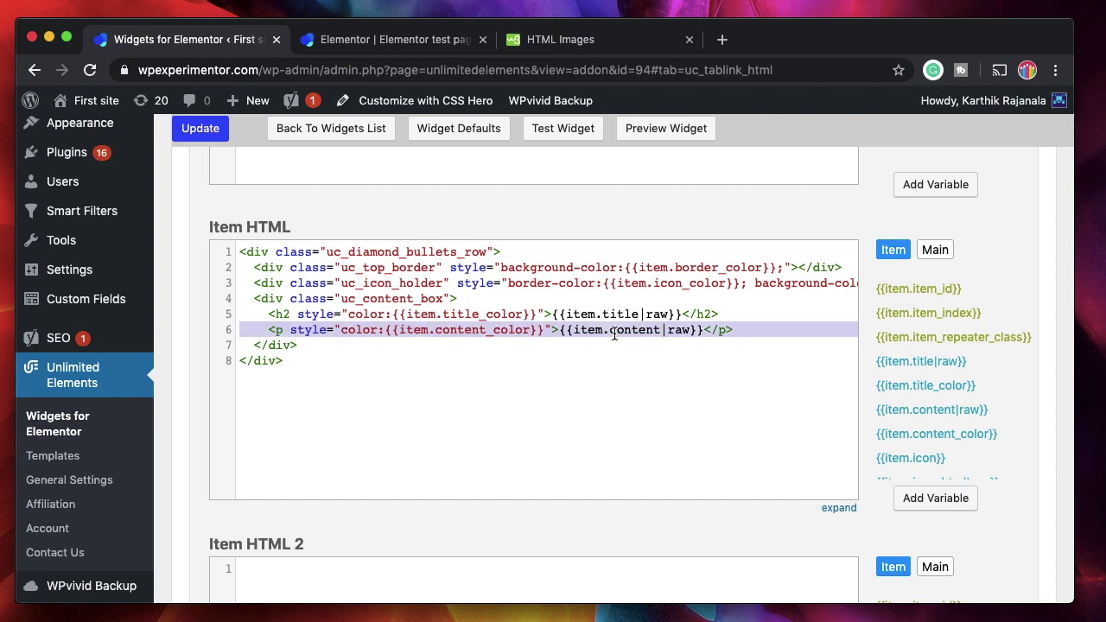
{"action": "left_click", "coordinate": [748, 334]}
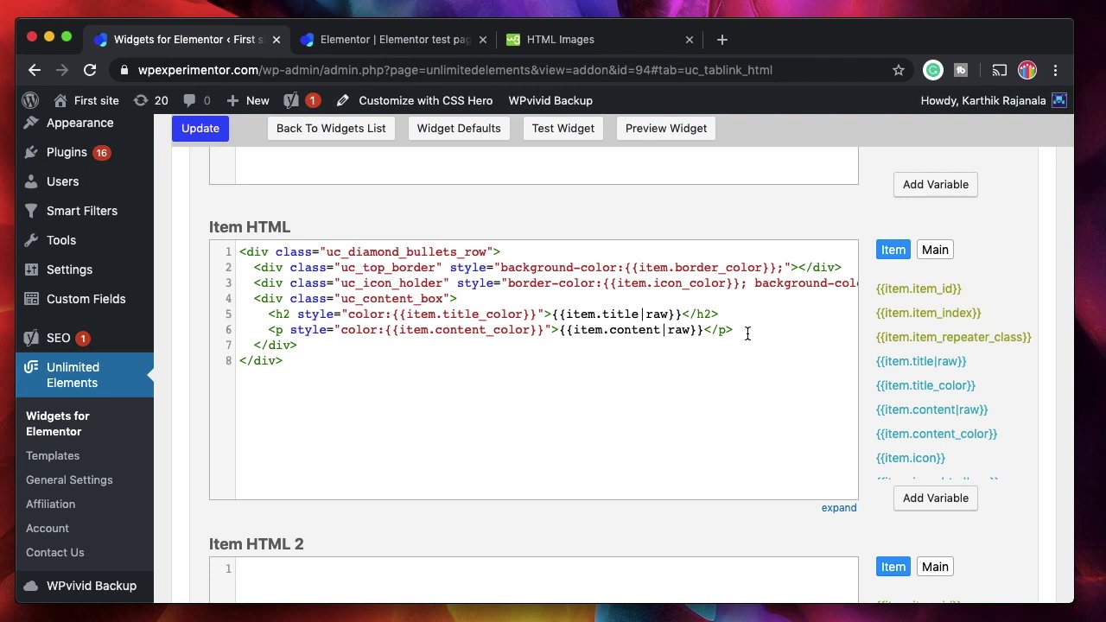
{"action": "key", "text": "Return"}
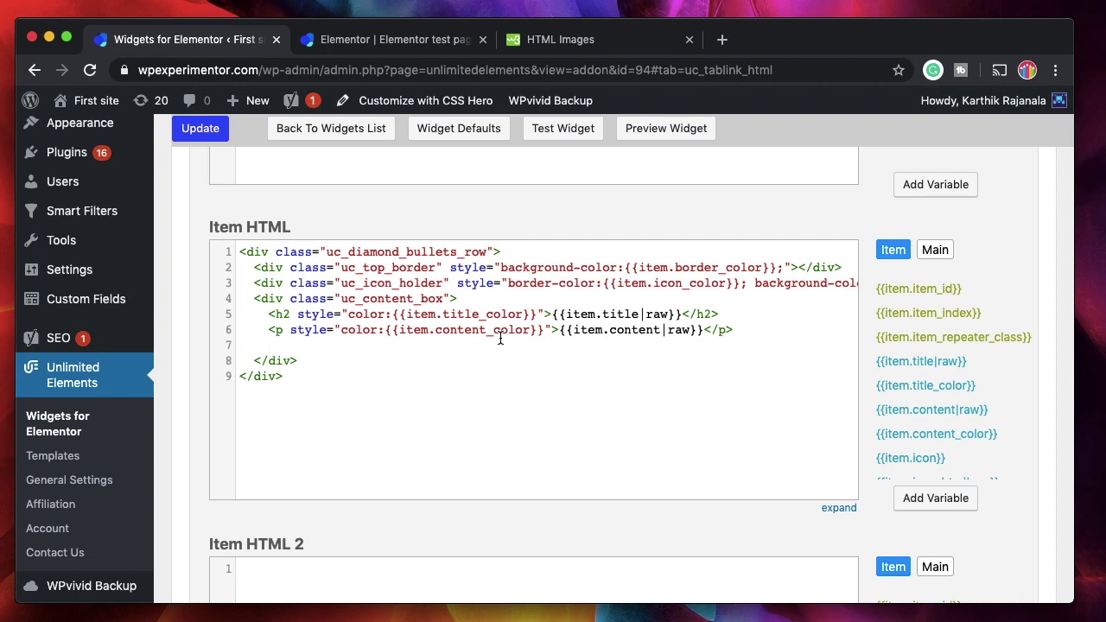
{"action": "triple_click", "coordinate": [572, 314]}
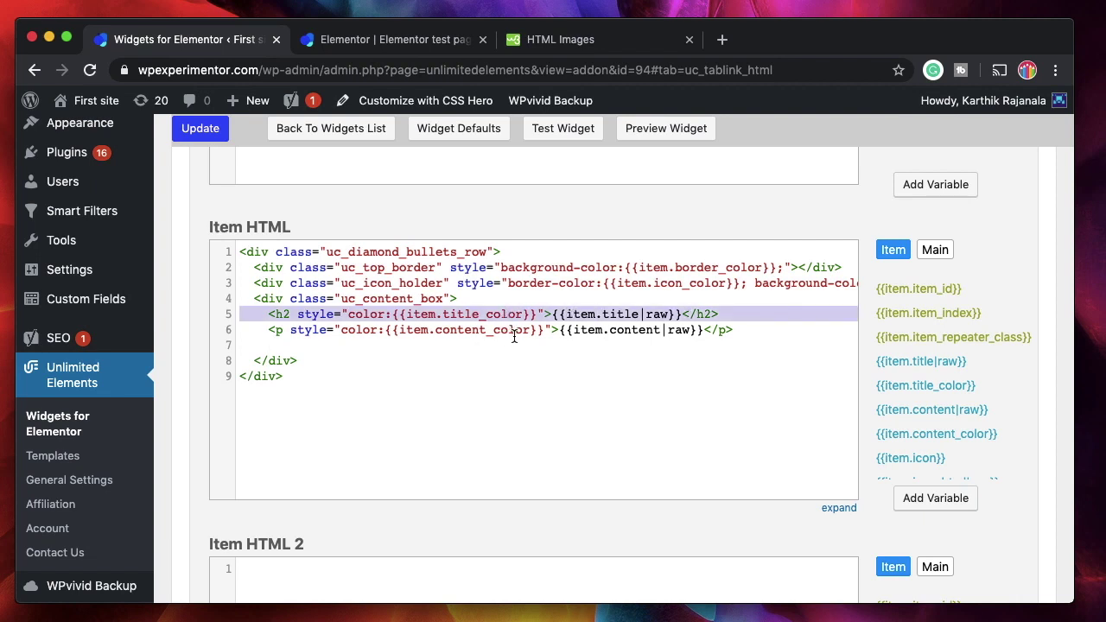
{"action": "triple_click", "coordinate": [515, 334]}
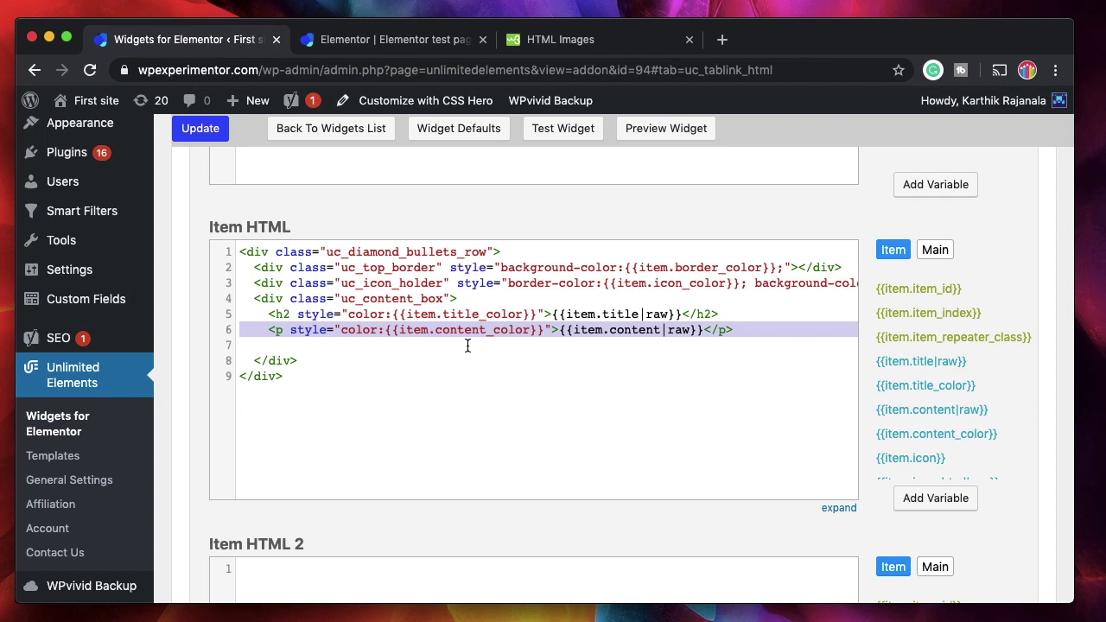
{"action": "scroll", "coordinate": [476, 384], "scroll_direction": "up", "scroll_amount": 2}
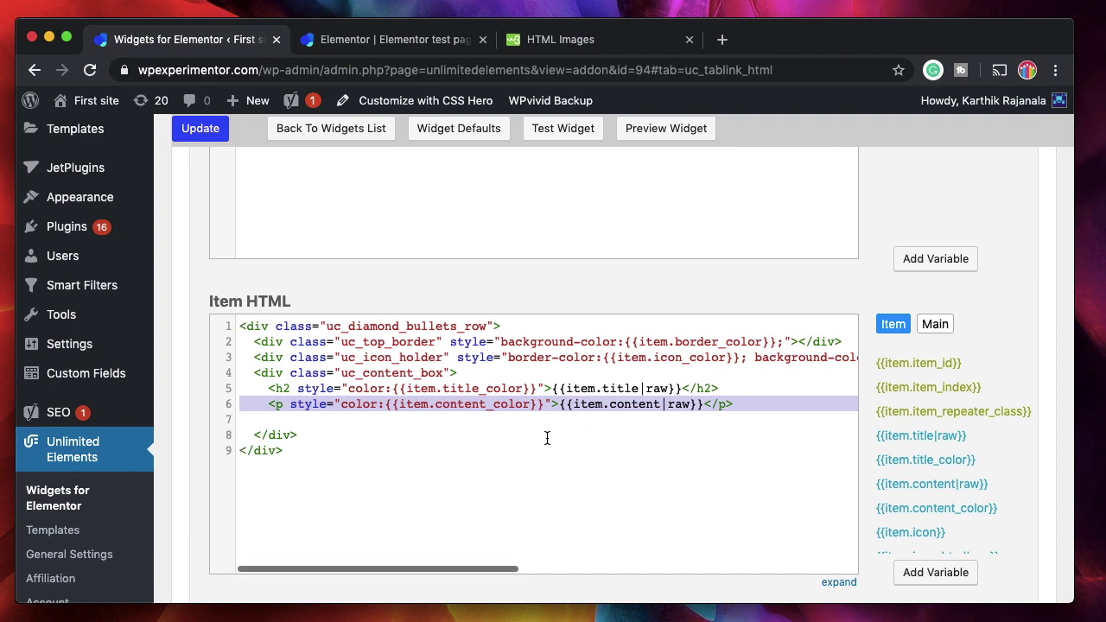
{"action": "left_click", "coordinate": [261, 417]}
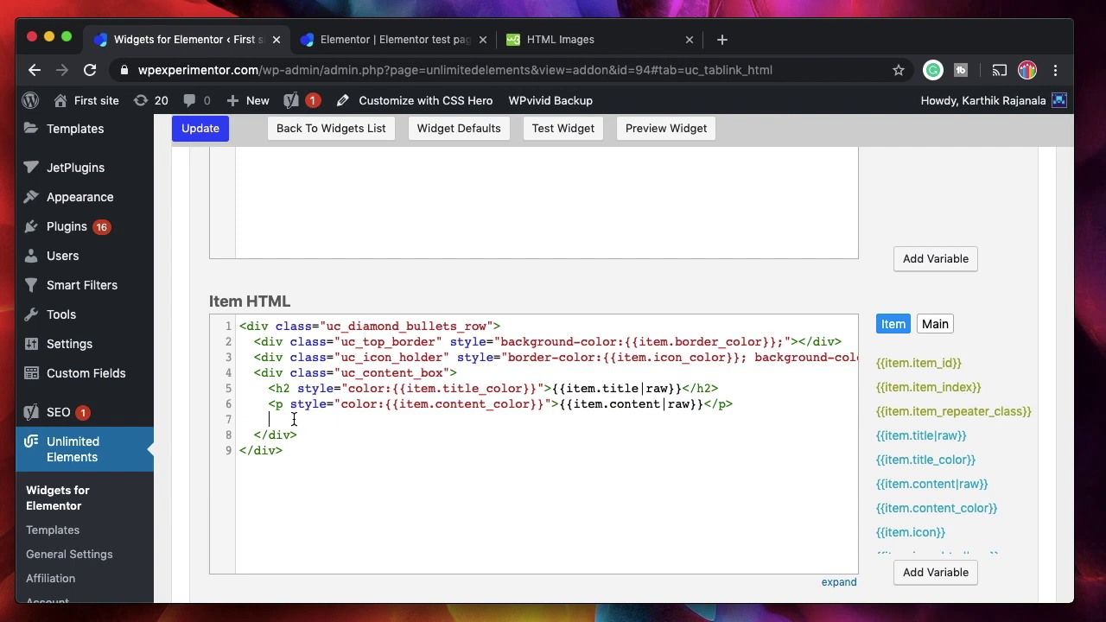
Paste the W3Schools img_girl.jpg image tag onto Item HTML line 7 and remove its alt attribute
{"action": "left_click", "coordinate": [593, 40]}
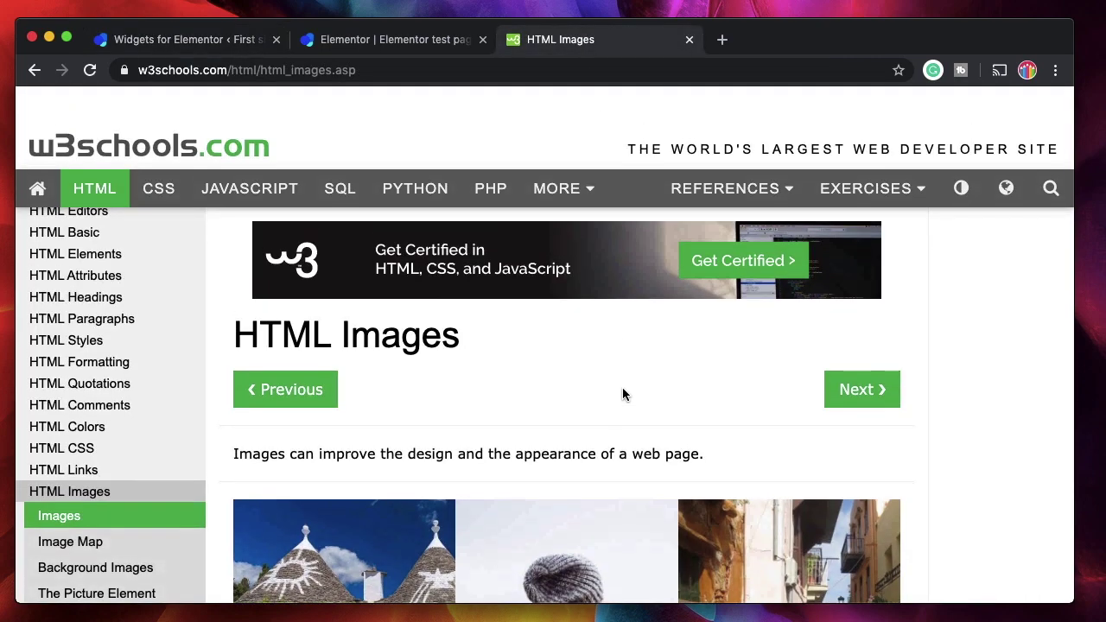
{"action": "scroll", "coordinate": [458, 389], "scroll_direction": "down", "scroll_amount": 10}
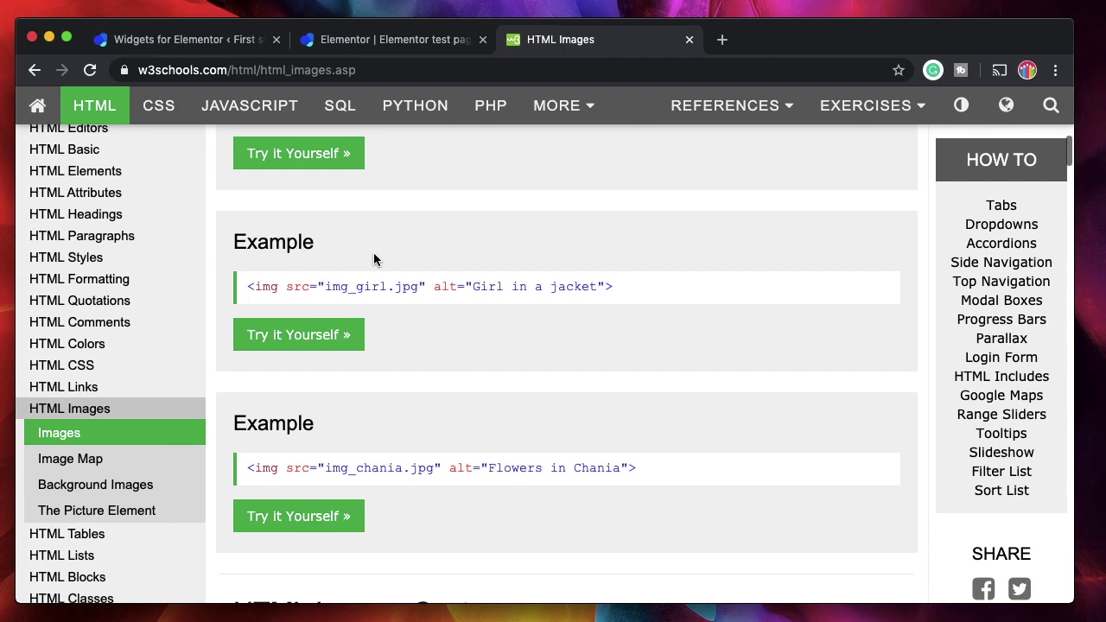
{"action": "triple_click", "coordinate": [381, 286]}
{"action": "key", "text": "super+c"}
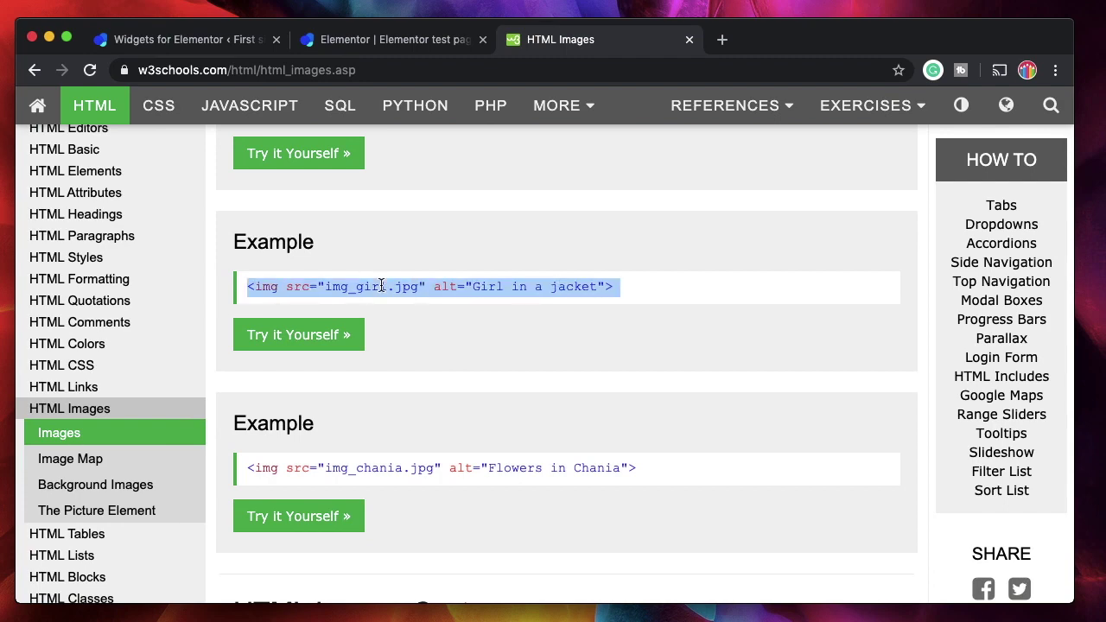
{"action": "left_click", "coordinate": [207, 39]}
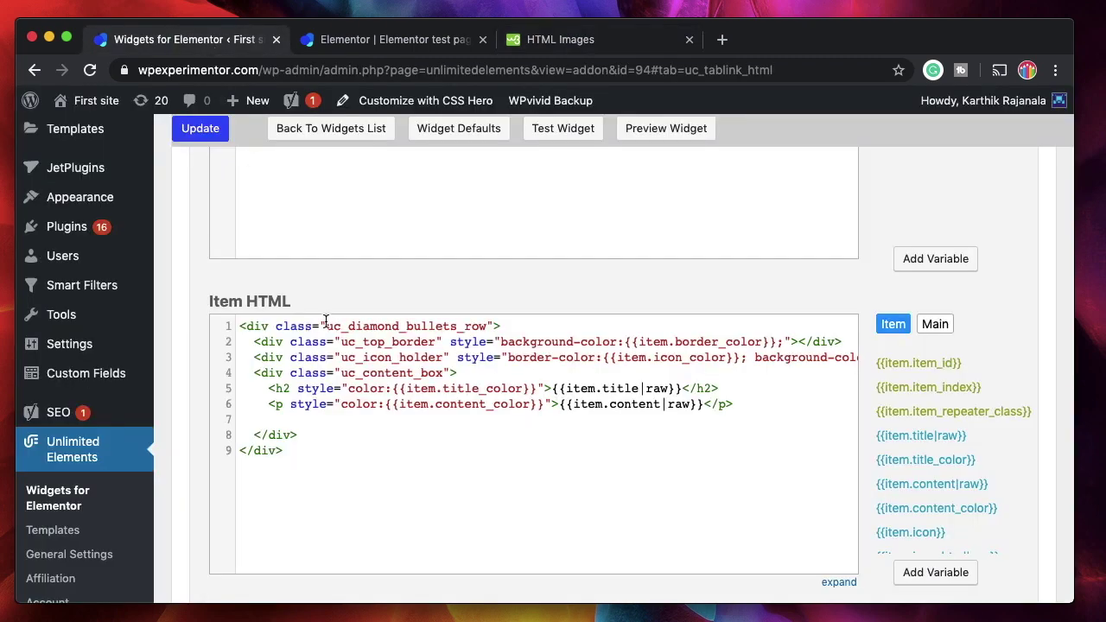
{"action": "key", "text": "super+v"}
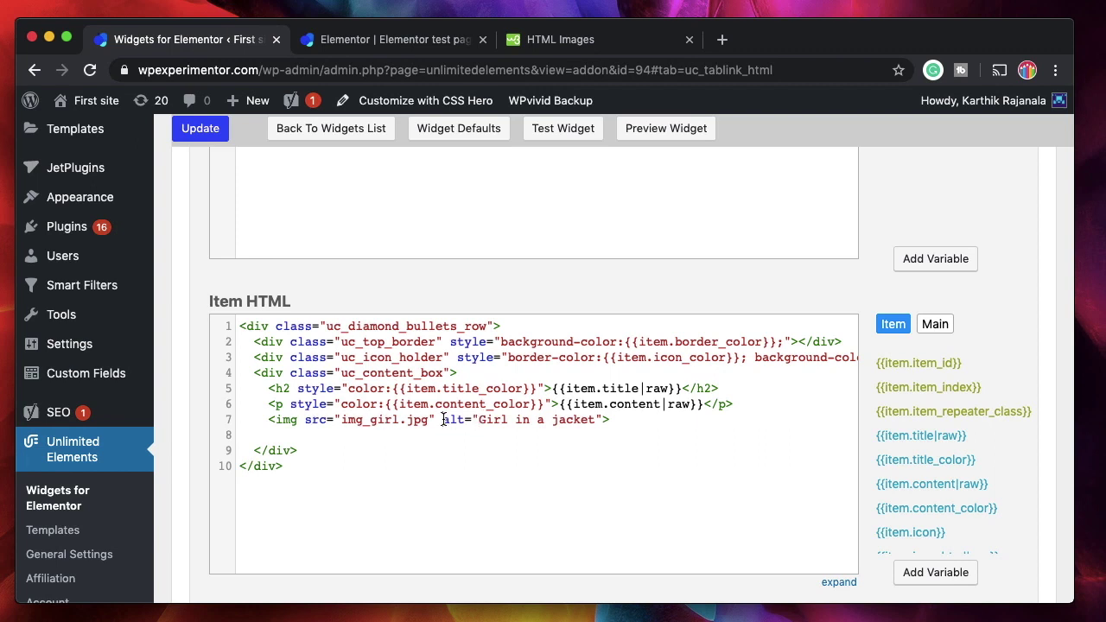
{"action": "left_click", "coordinate": [603, 419], "text": "shift"}
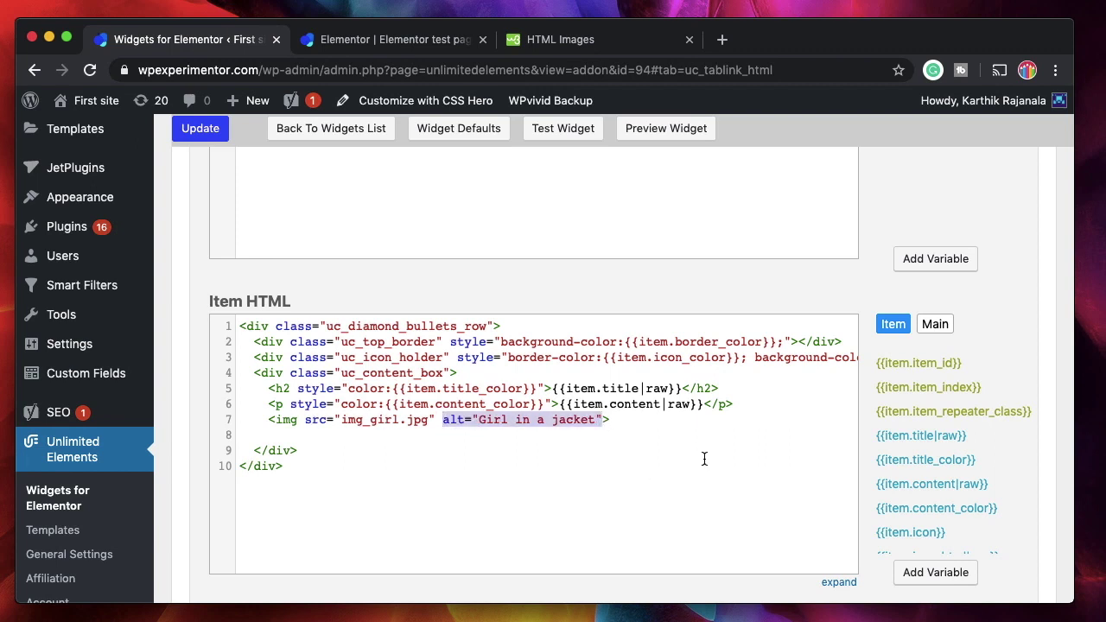
{"action": "key", "text": "BackSpace"}
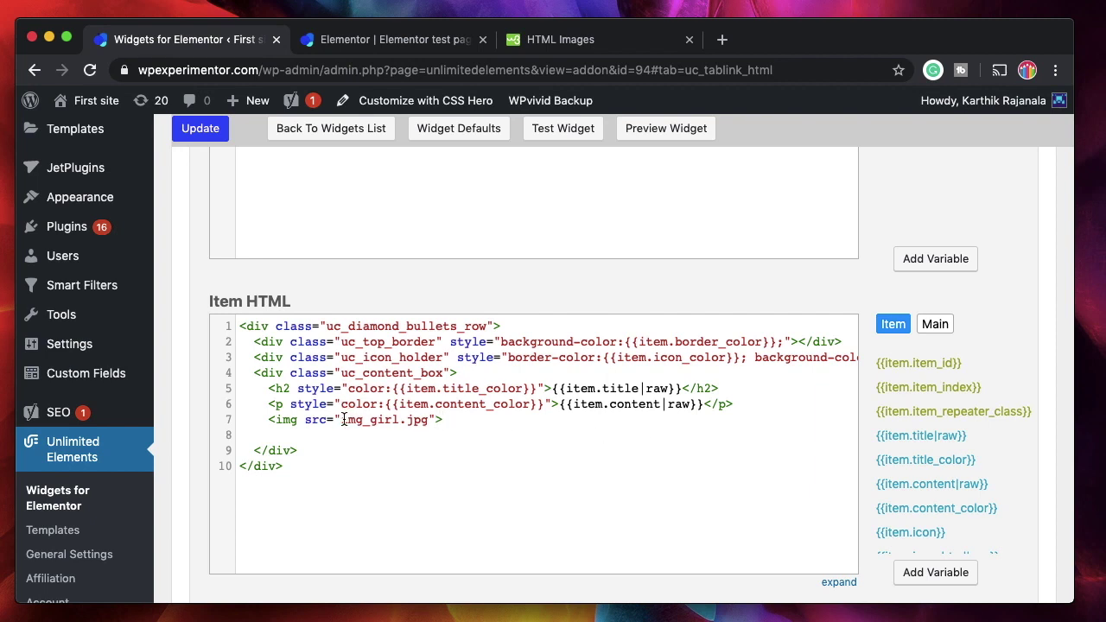
{"action": "left_click", "coordinate": [429, 419], "text": "shift"}
{"action": "scroll", "coordinate": [537, 423], "scroll_direction": "up", "scroll_amount": 1}
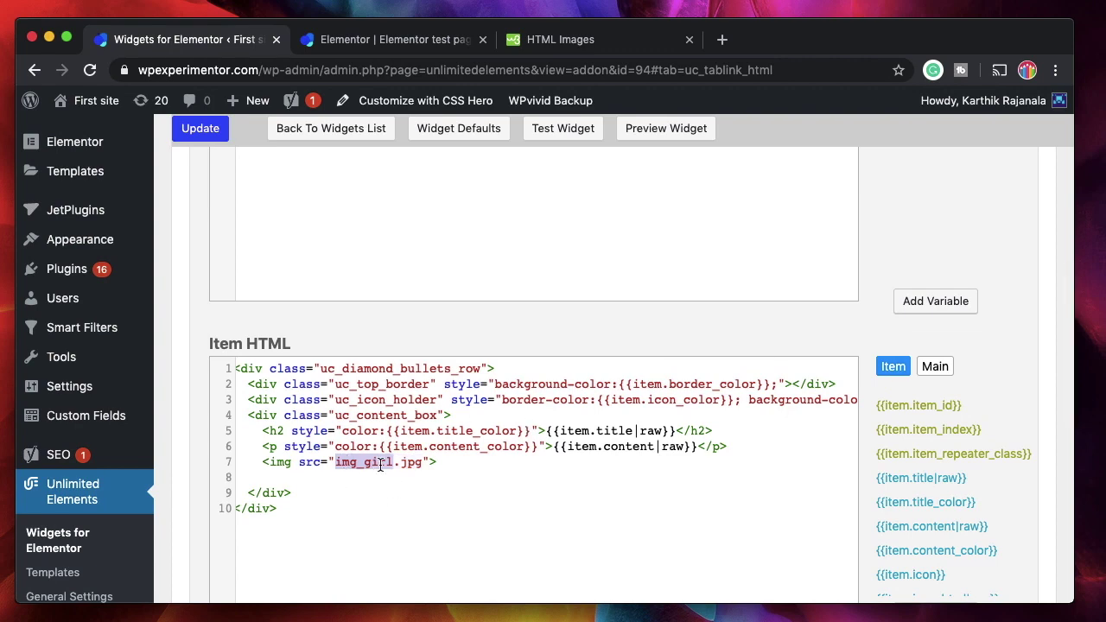
{"action": "scroll", "coordinate": [439, 462], "scroll_direction": "up", "scroll_amount": 10}
{"action": "left_click", "coordinate": [290, 346]}
Add an Image-type item attribute with title and name image1 under Item Attributes
{"action": "left_click", "coordinate": [397, 347]}
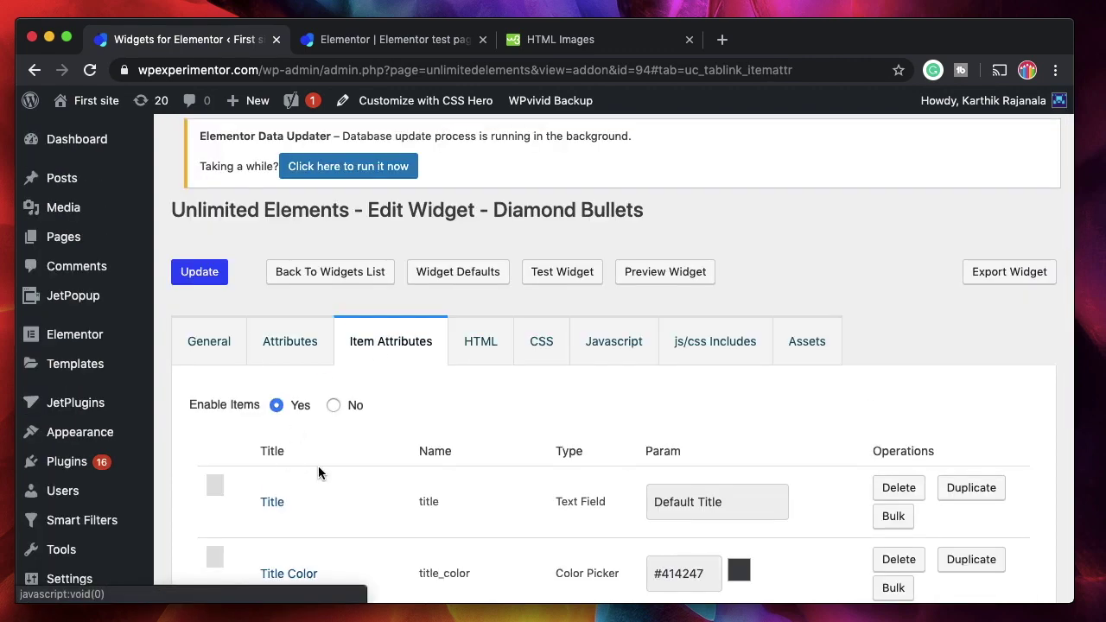
{"action": "scroll", "coordinate": [318, 466], "scroll_direction": "down", "scroll_amount": 5}
{"action": "scroll", "coordinate": [333, 410], "scroll_direction": "down", "scroll_amount": 10}
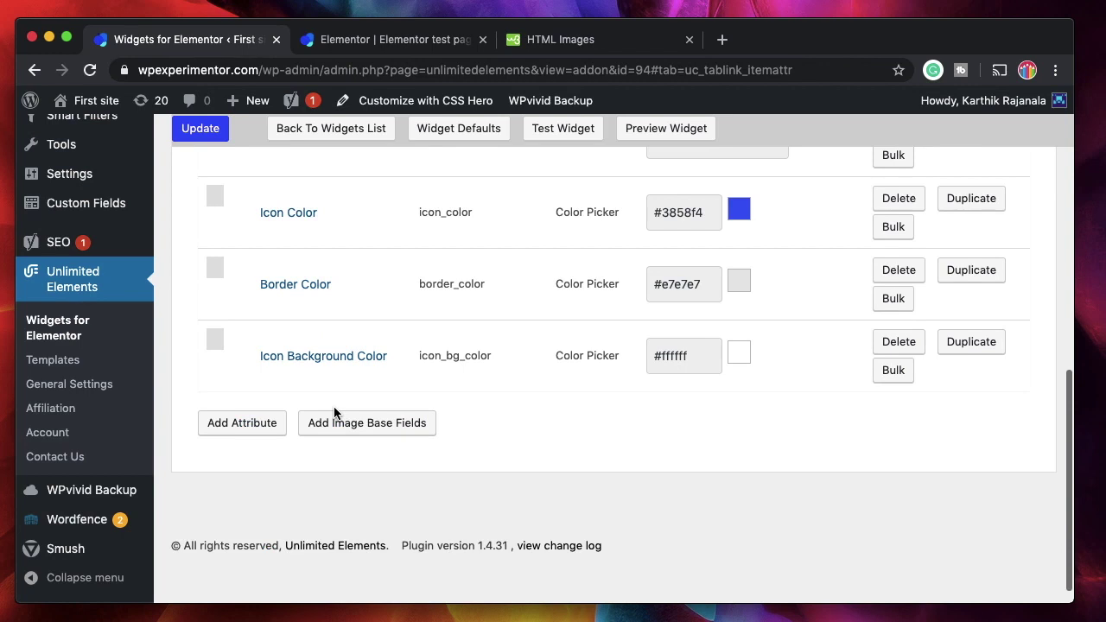
{"action": "left_click", "coordinate": [242, 423]}
{"action": "left_click", "coordinate": [271, 144]}
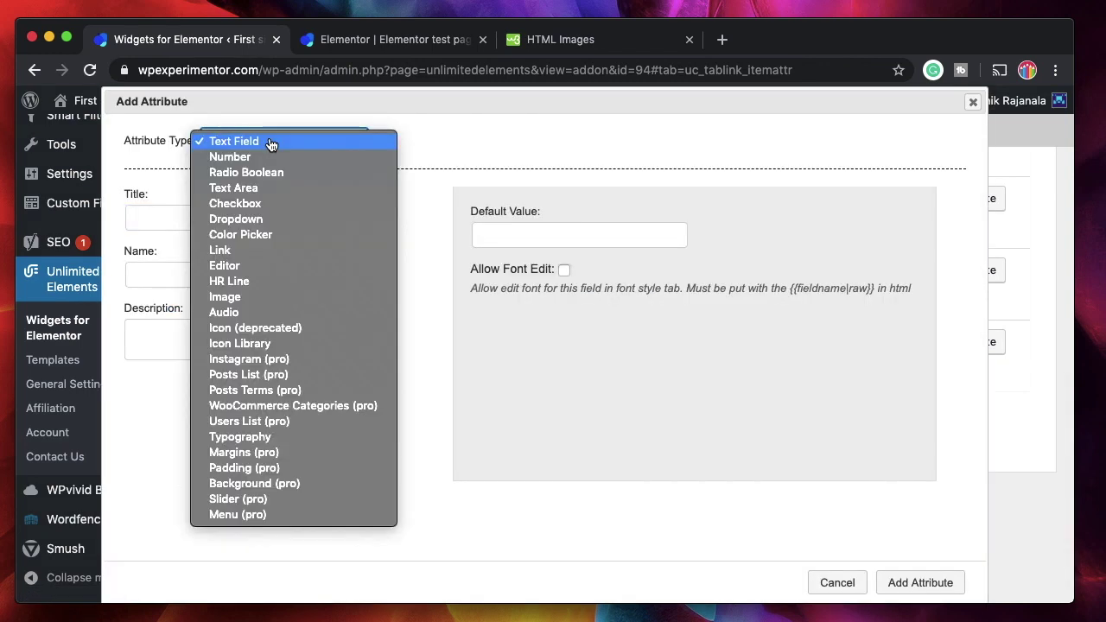
{"action": "left_click", "coordinate": [259, 296]}
{"action": "left_click", "coordinate": [213, 210]}
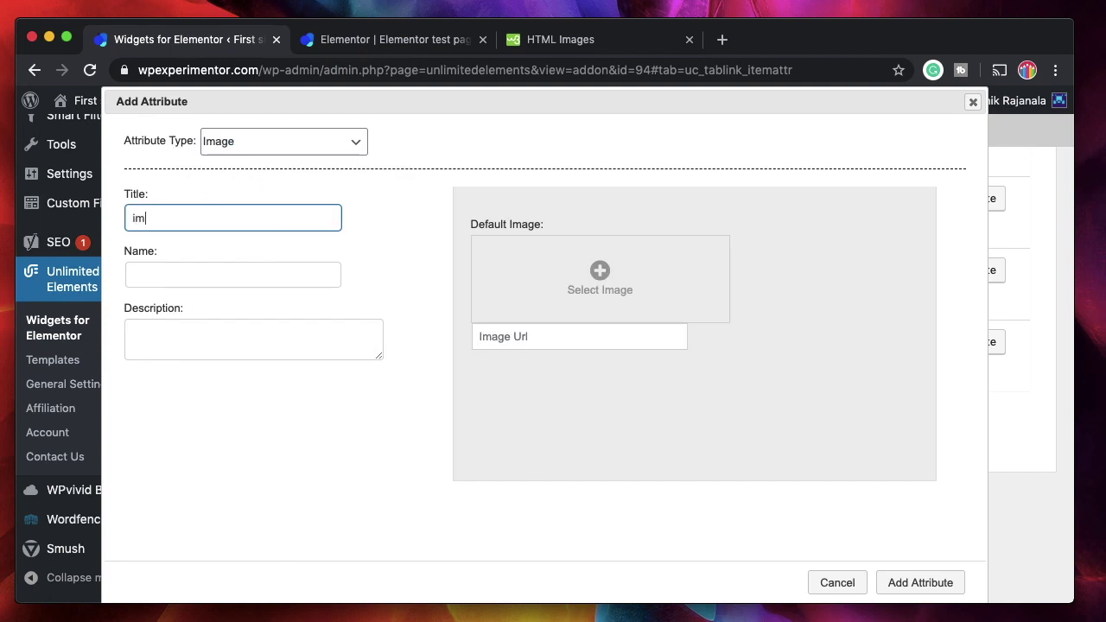
{"action": "left_click", "coordinate": [208, 273]}
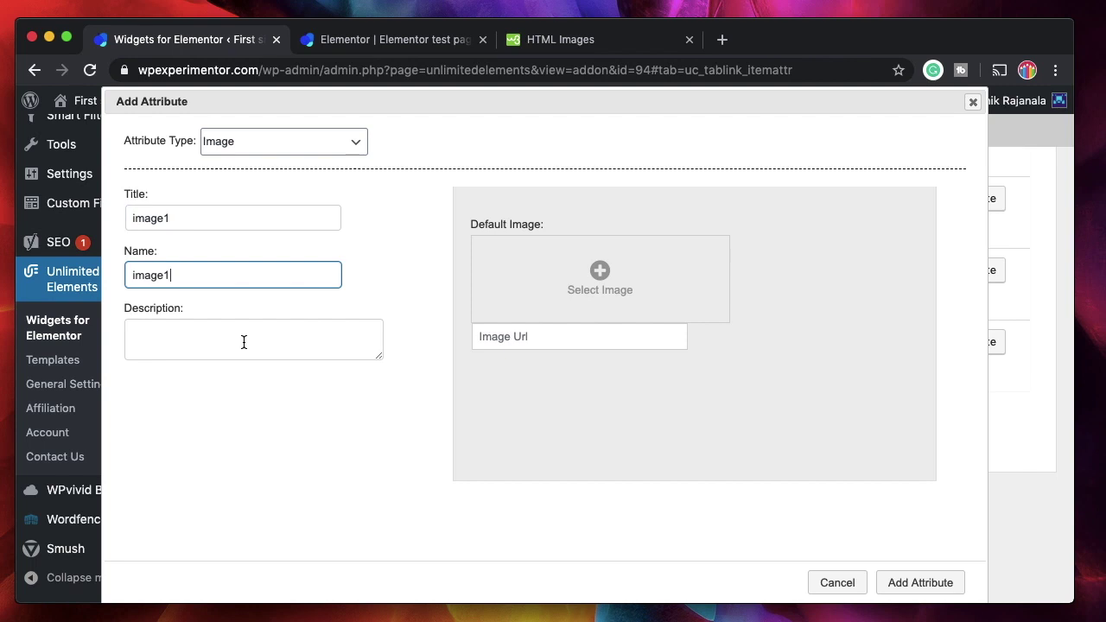
{"action": "left_click", "coordinate": [920, 582]}
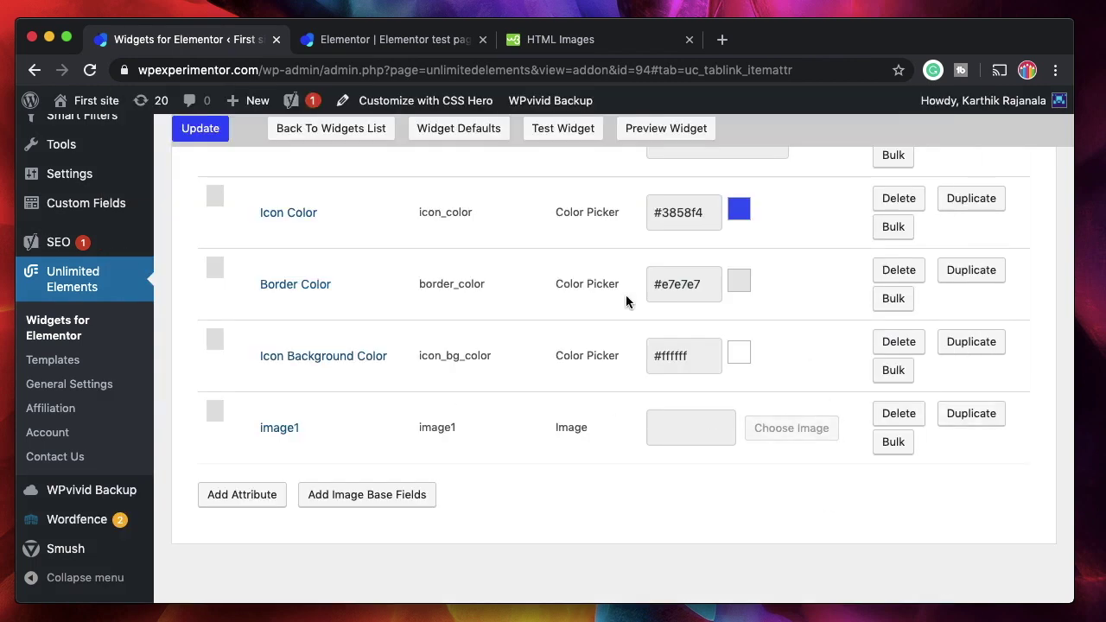
{"action": "scroll", "coordinate": [512, 369], "scroll_direction": "up", "scroll_amount": 5}
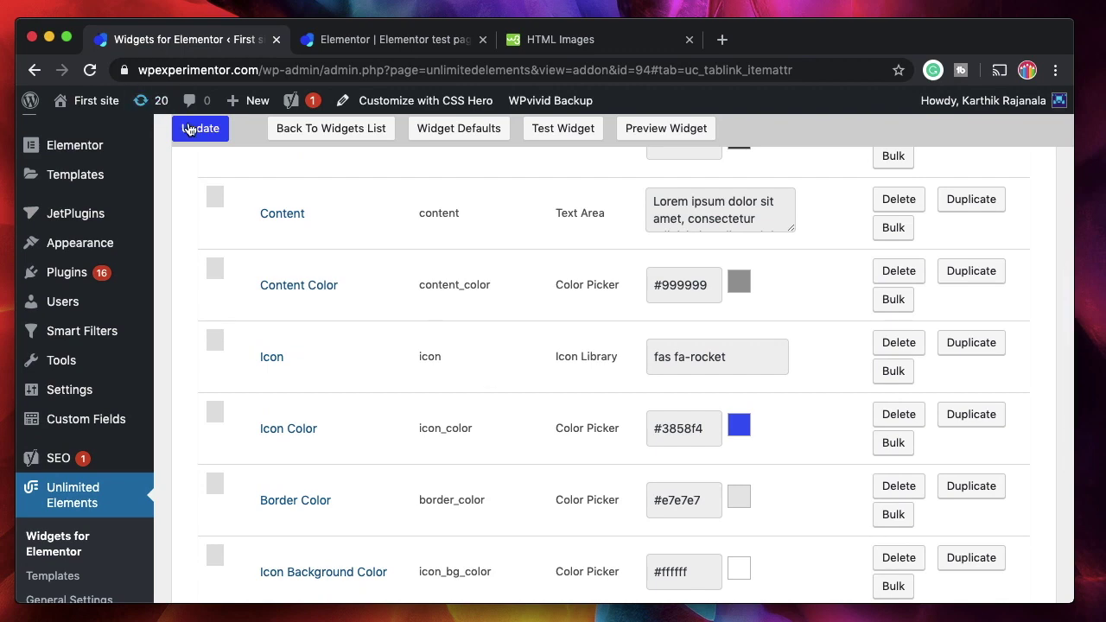
Save the widget, replace img_girl.jpg on line 7 with {{item.image1}}, and save again
{"action": "left_click", "coordinate": [189, 130]}
{"action": "scroll", "coordinate": [343, 274], "scroll_direction": "up", "scroll_amount": 10}
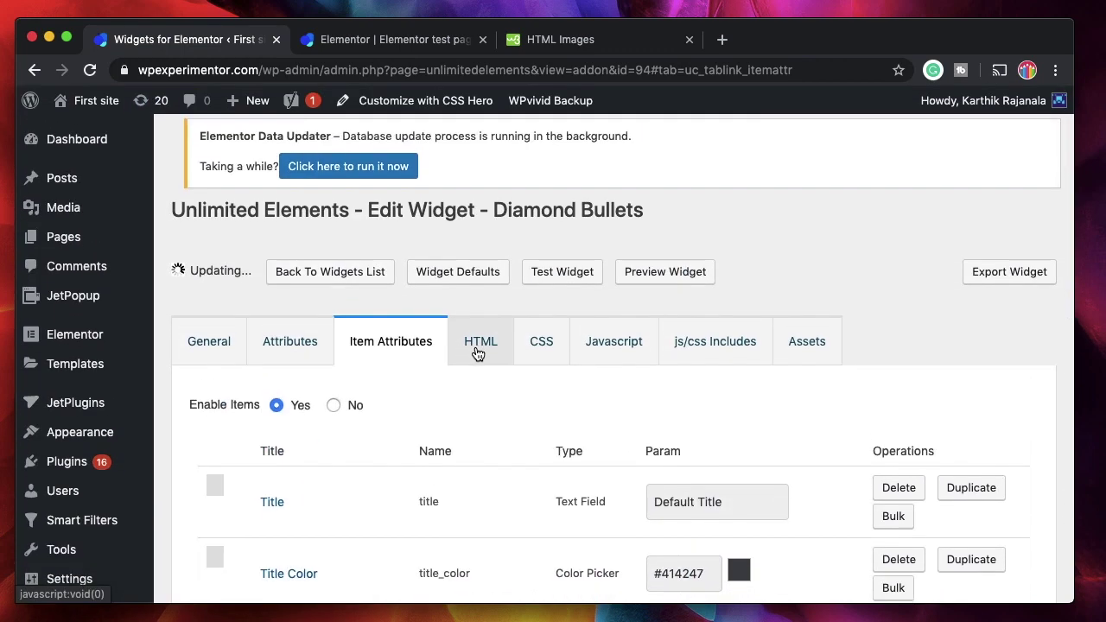
{"action": "left_click", "coordinate": [476, 348]}
{"action": "scroll", "coordinate": [440, 478], "scroll_direction": "down", "scroll_amount": 5}
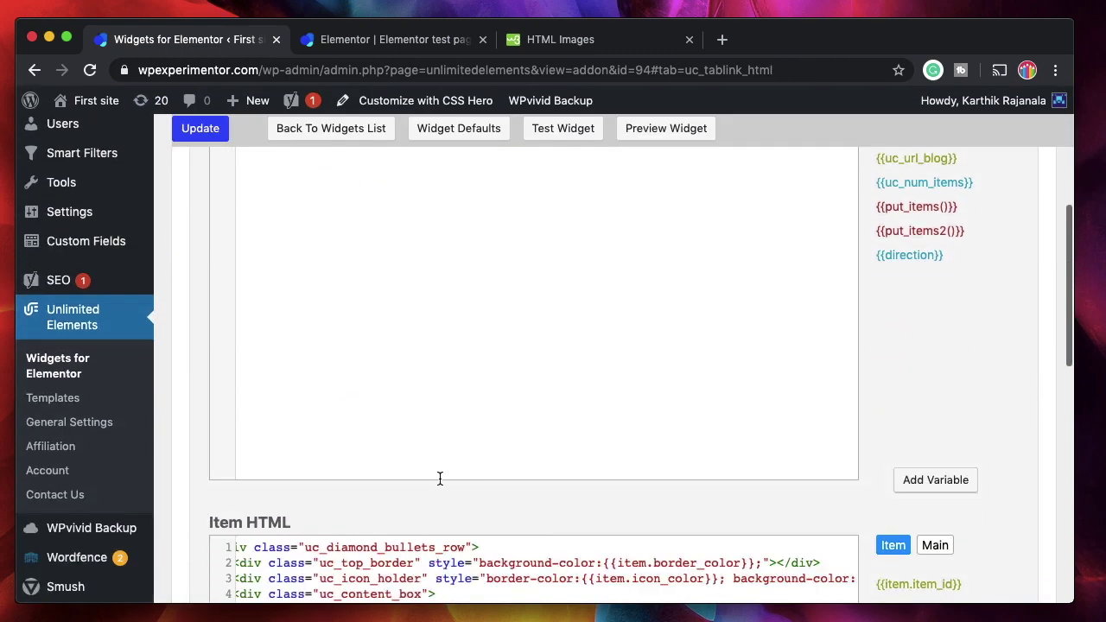
{"action": "scroll", "coordinate": [440, 479], "scroll_direction": "down", "scroll_amount": 3}
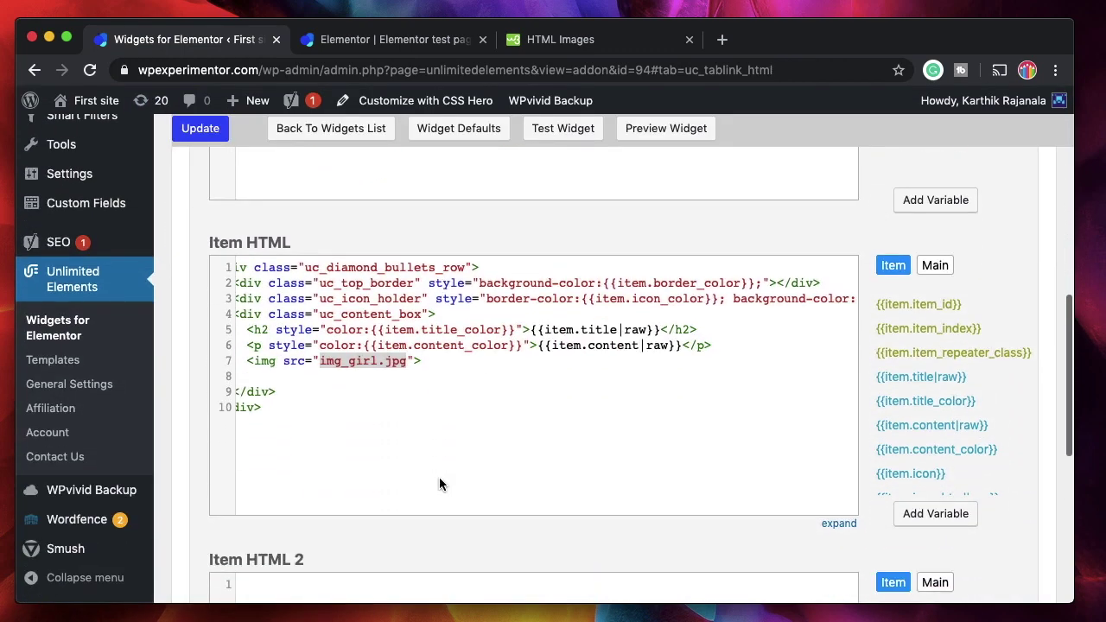
{"action": "left_click", "coordinate": [320, 362]}
{"action": "left_click", "coordinate": [408, 362], "text": "shift"}
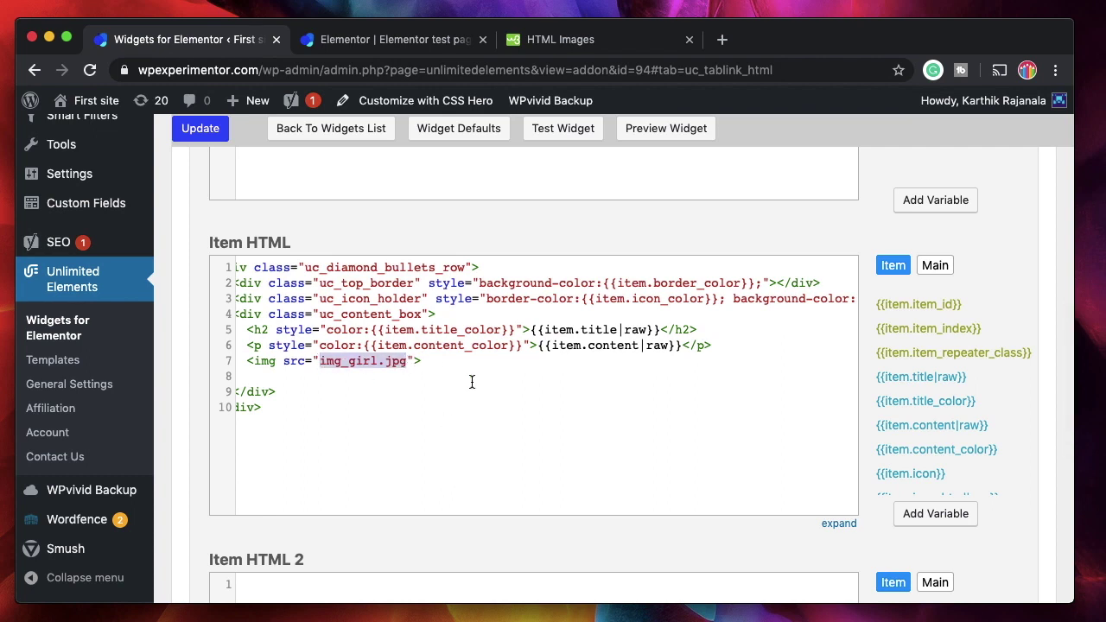
{"action": "scroll", "coordinate": [994, 431], "scroll_direction": "down", "scroll_amount": 4}
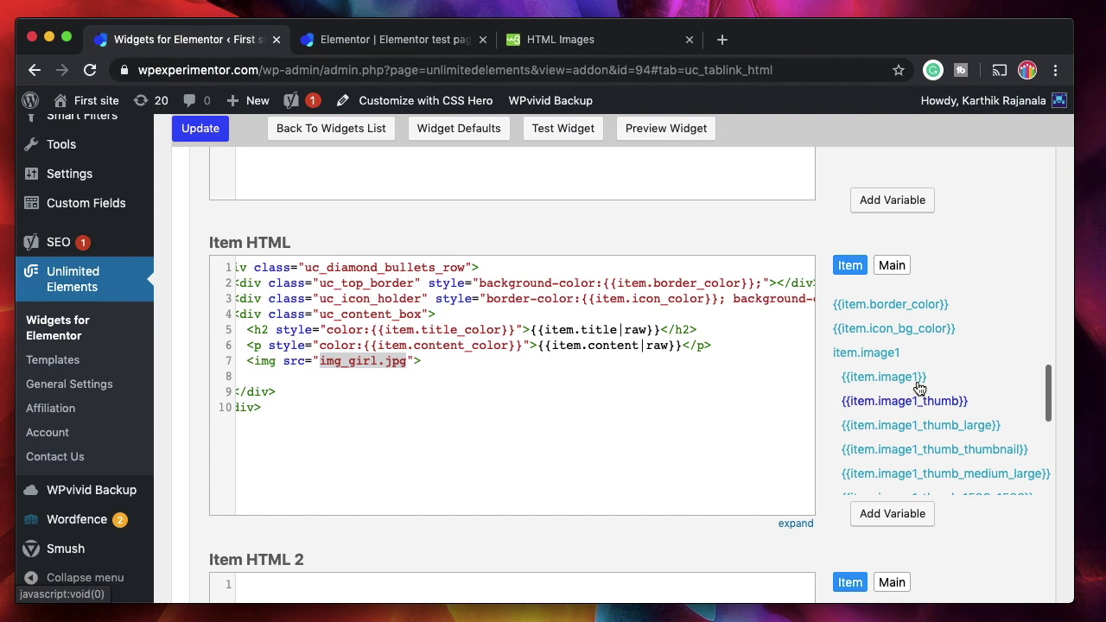
{"action": "left_click", "coordinate": [914, 378]}
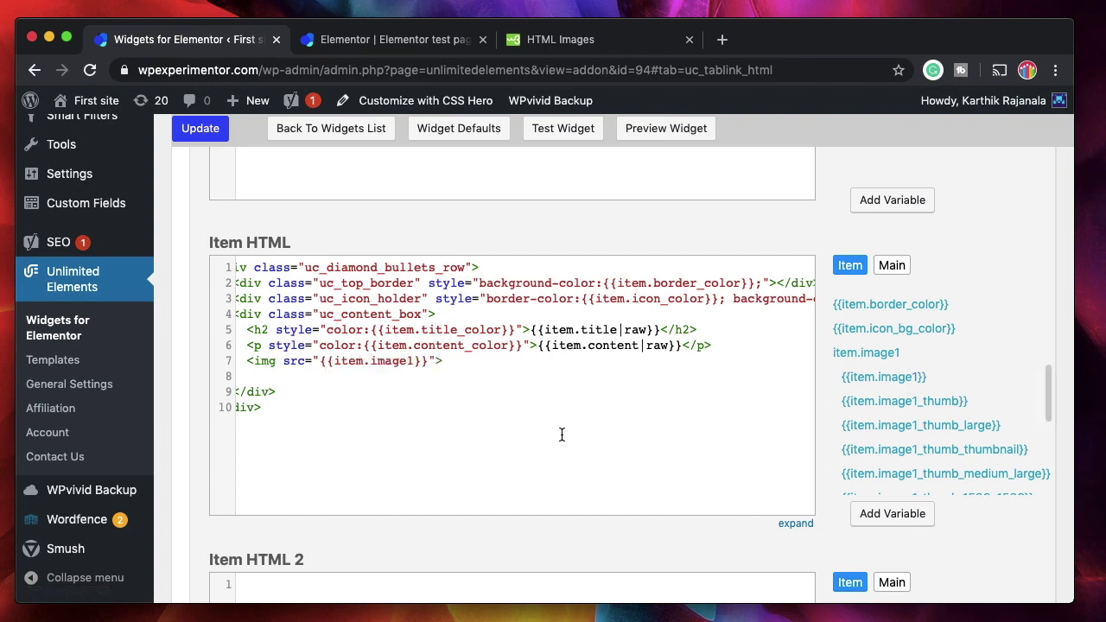
{"action": "scroll", "coordinate": [562, 434], "scroll_direction": "up", "scroll_amount": 10}
{"action": "left_click", "coordinate": [183, 276]}
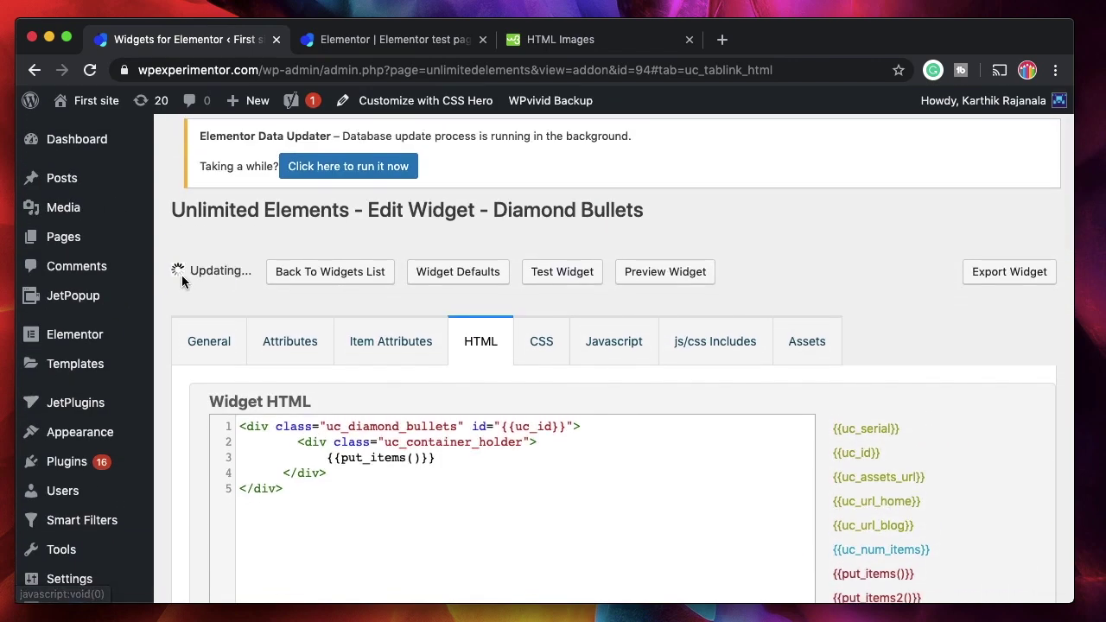
Check that Item HTML line 7's image source now reads {{item.image1}}
{"action": "triple_click", "coordinate": [569, 210]}
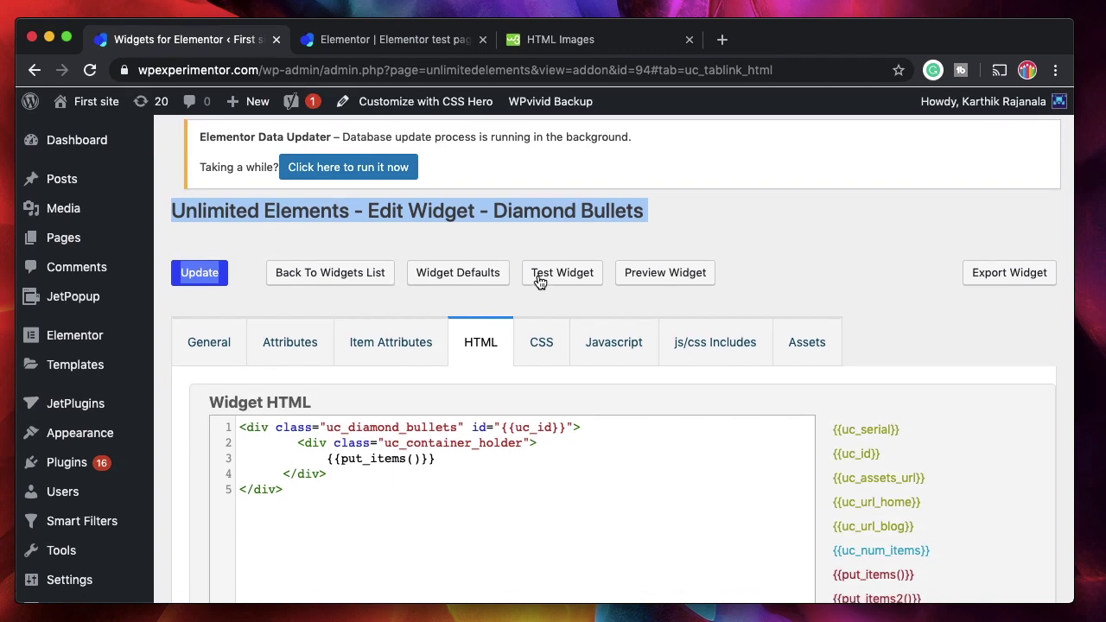
{"action": "scroll", "coordinate": [553, 435], "scroll_direction": "down", "scroll_amount": 5}
{"action": "scroll", "coordinate": [421, 543], "scroll_direction": "down", "scroll_amount": 2}
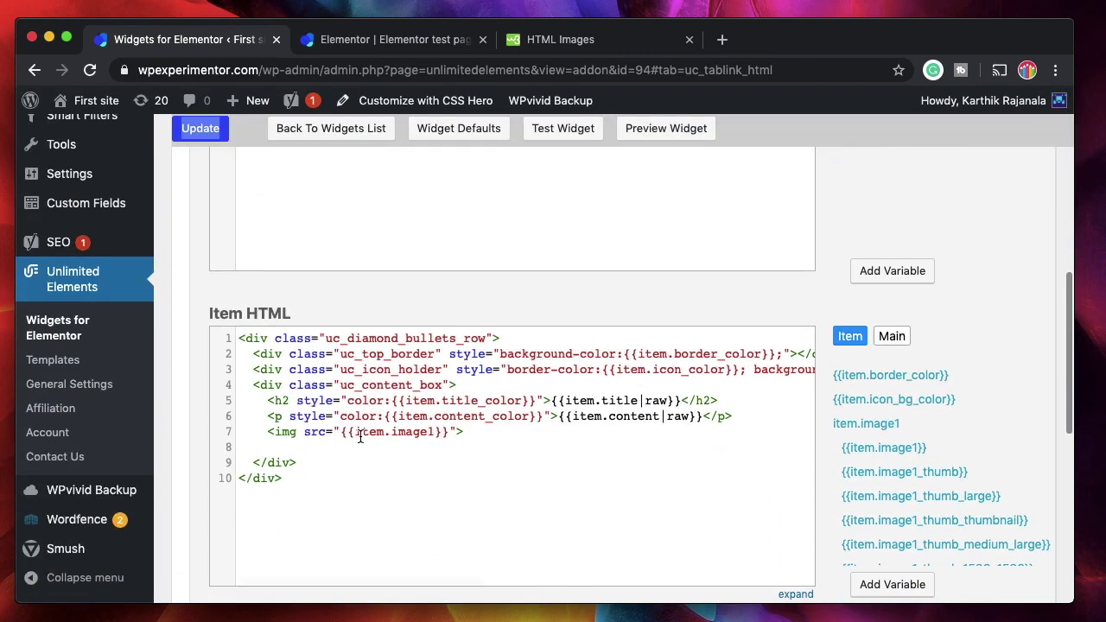
{"action": "left_click", "coordinate": [419, 432]}
{"action": "double_click", "coordinate": [418, 432]}
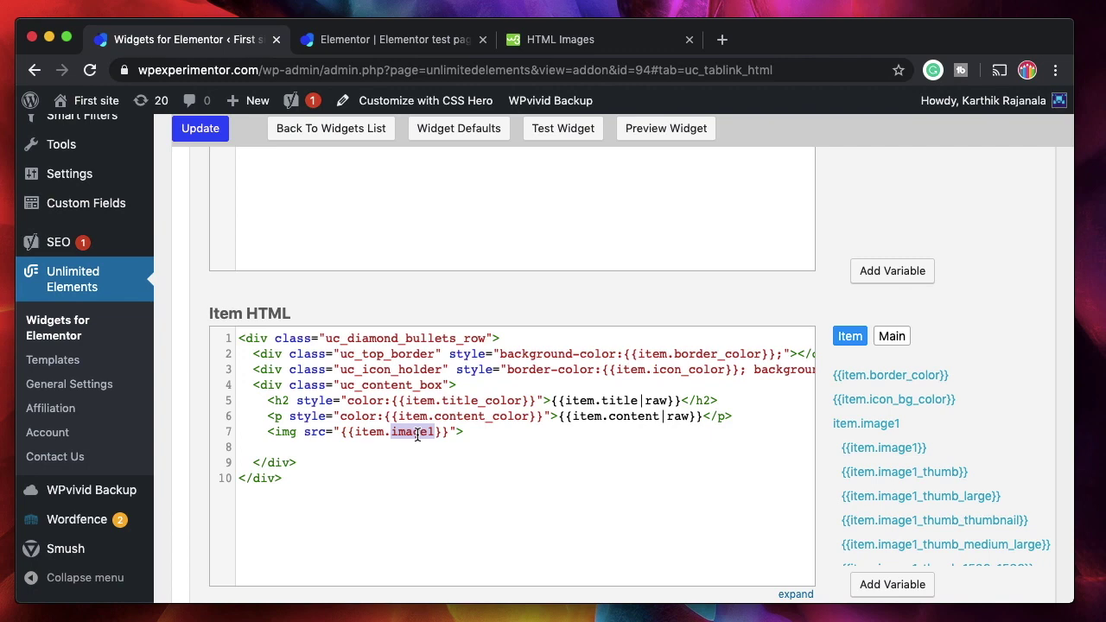
{"action": "scroll", "coordinate": [490, 429], "scroll_direction": "up", "scroll_amount": 10}
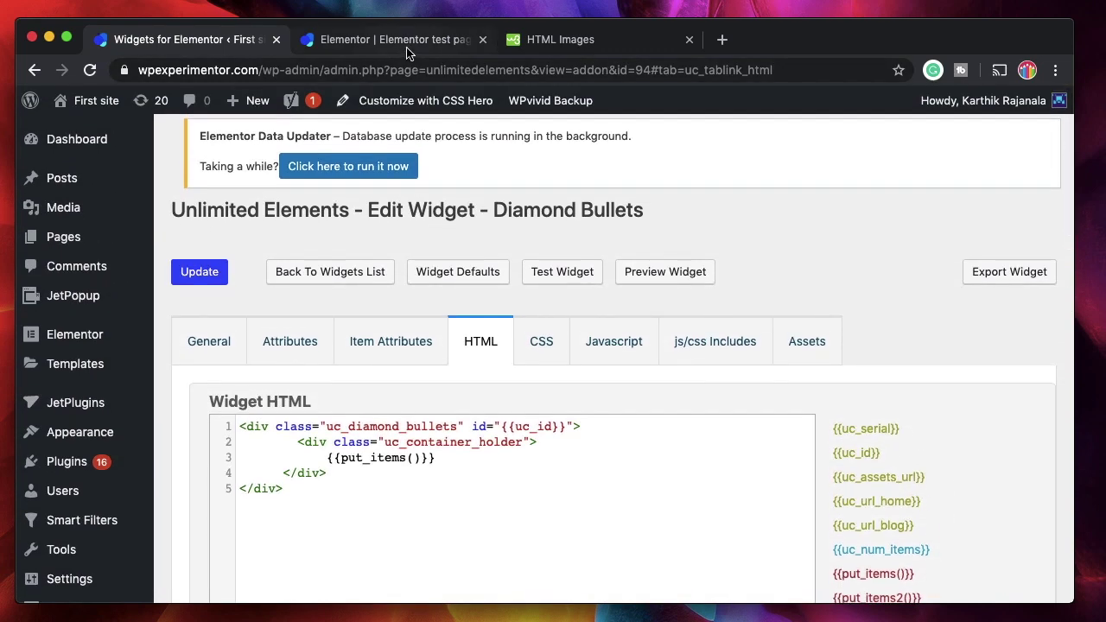
Reload the Elementor test page, search widgets for 'dia', and drop Diamond Bullets below the Button
{"action": "left_click", "coordinate": [408, 48]}
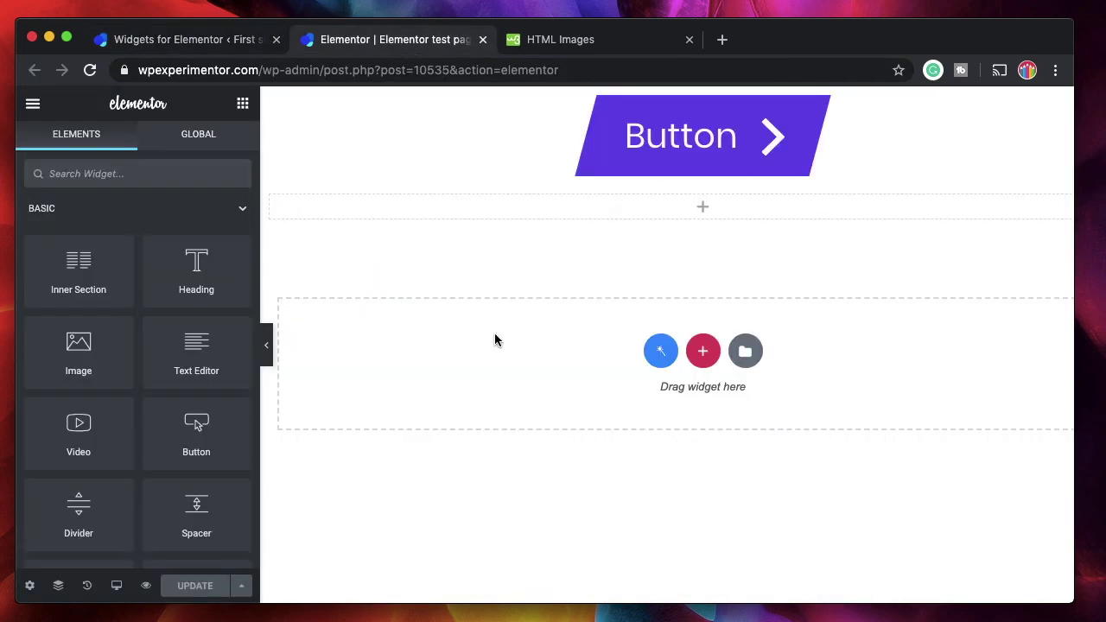
{"action": "left_click", "coordinate": [91, 71]}
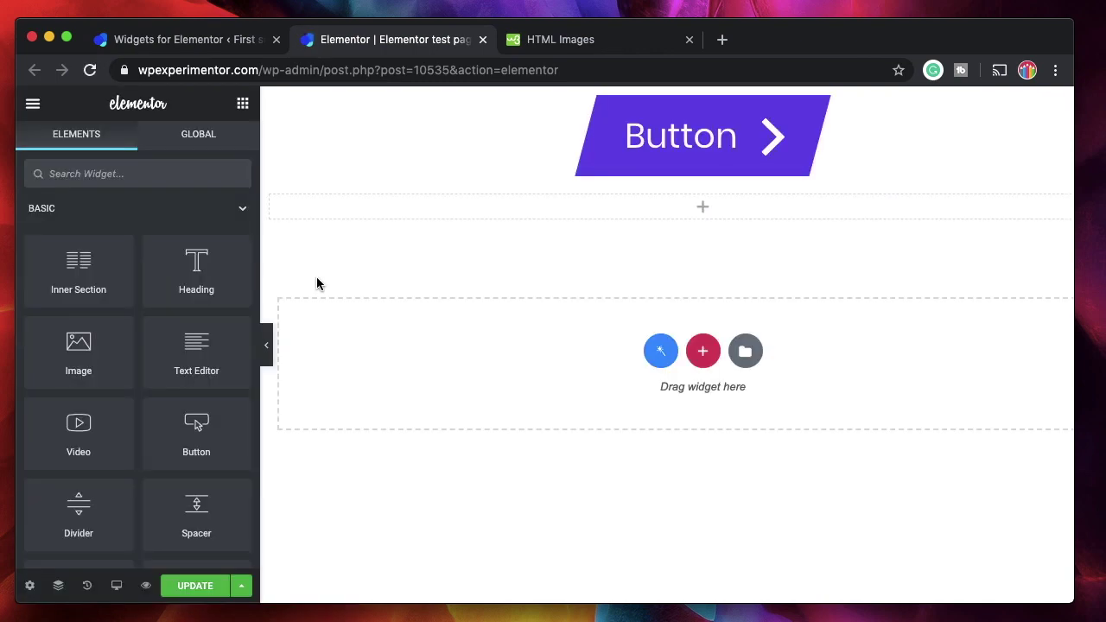
{"action": "left_click", "coordinate": [141, 173]}
{"action": "type", "text": "dim("}
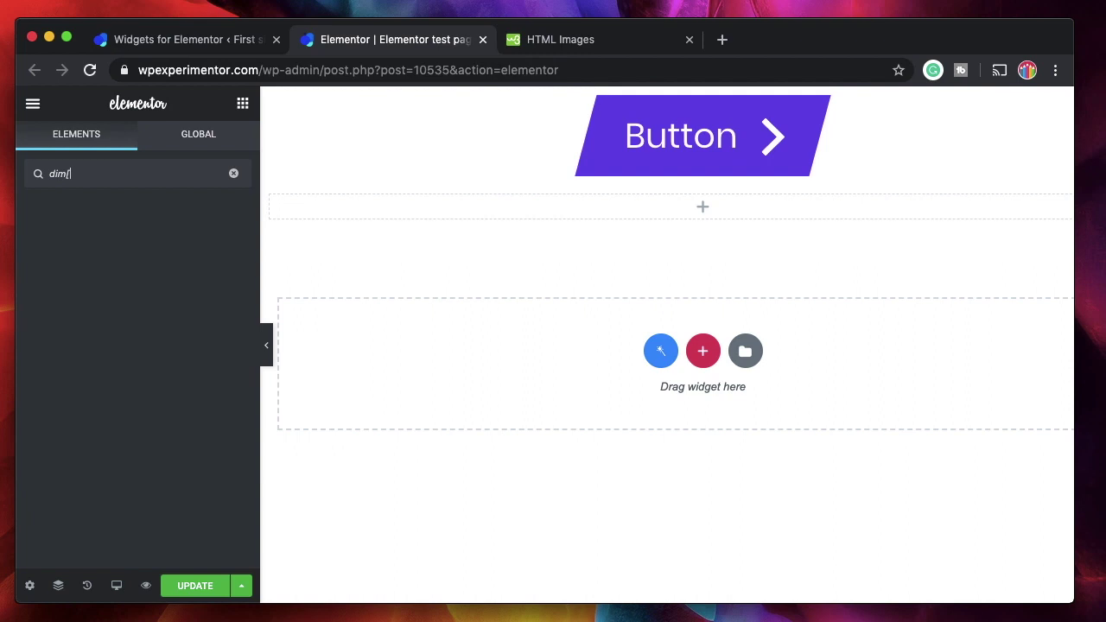
{"action": "key", "text": "BackSpace"}
{"action": "type", "text": "a"}
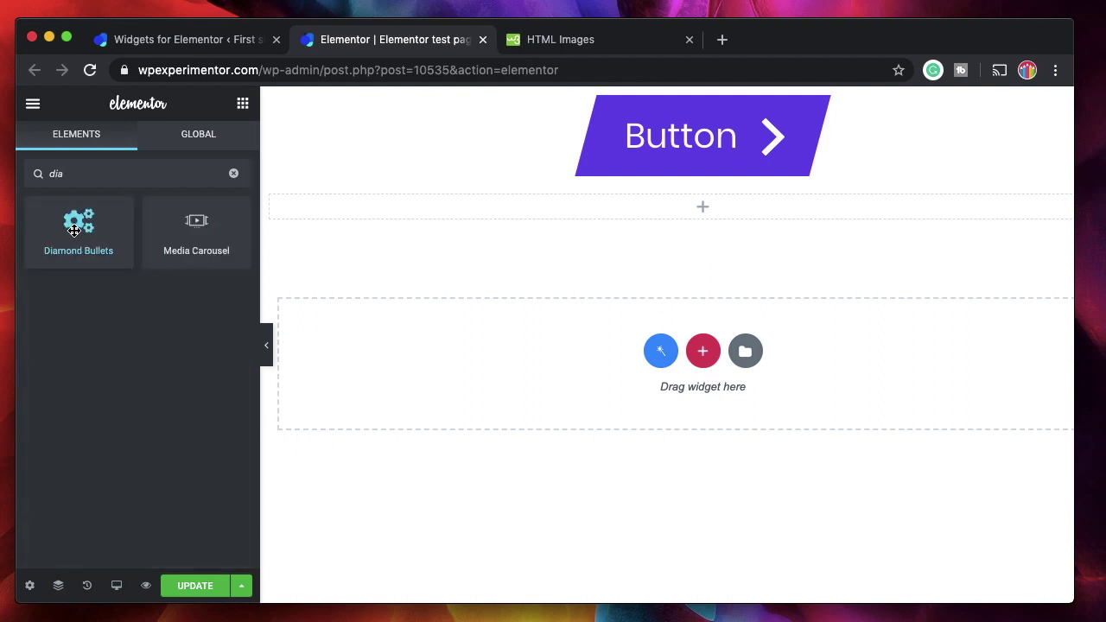
{"action": "left_click_drag", "start_coordinate": [74, 230], "coordinate": [396, 206]}
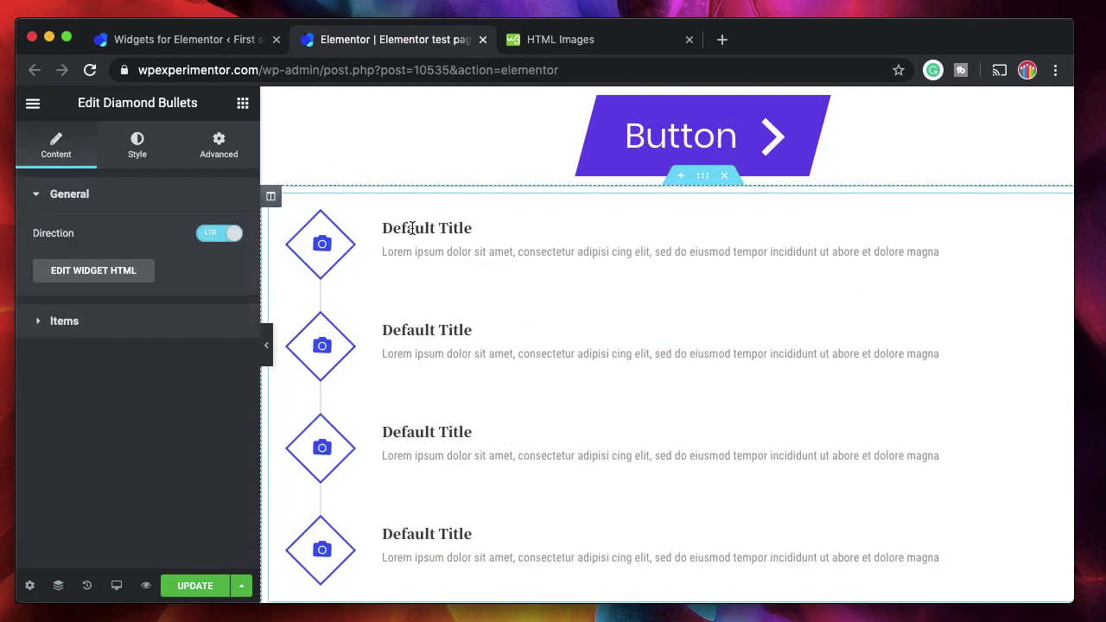
Set the first Default Title item's image1 field to the portrait photo from the media library
{"action": "left_click", "coordinate": [114, 326]}
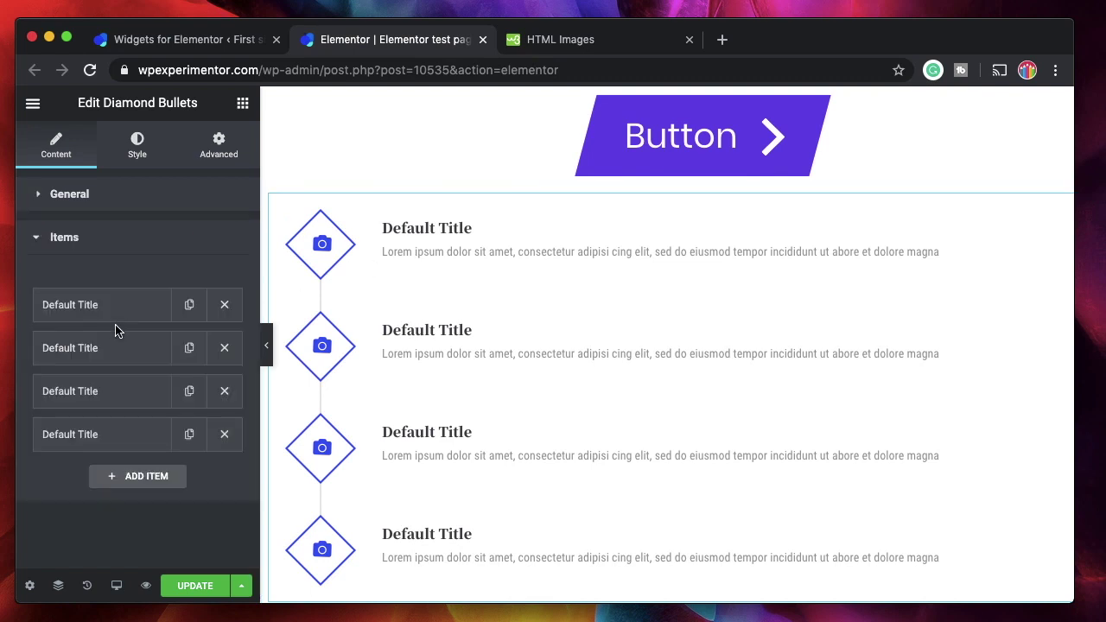
{"action": "left_click", "coordinate": [109, 307]}
{"action": "scroll", "coordinate": [81, 423], "scroll_direction": "down", "scroll_amount": 5}
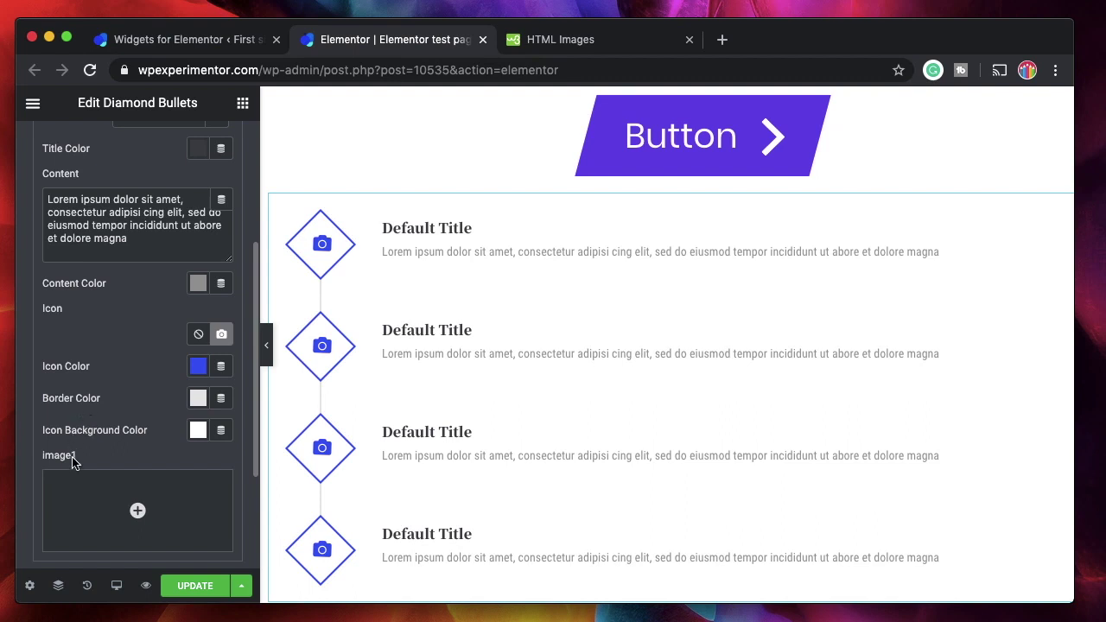
{"action": "left_click", "coordinate": [137, 497]}
{"action": "left_click", "coordinate": [238, 302]}
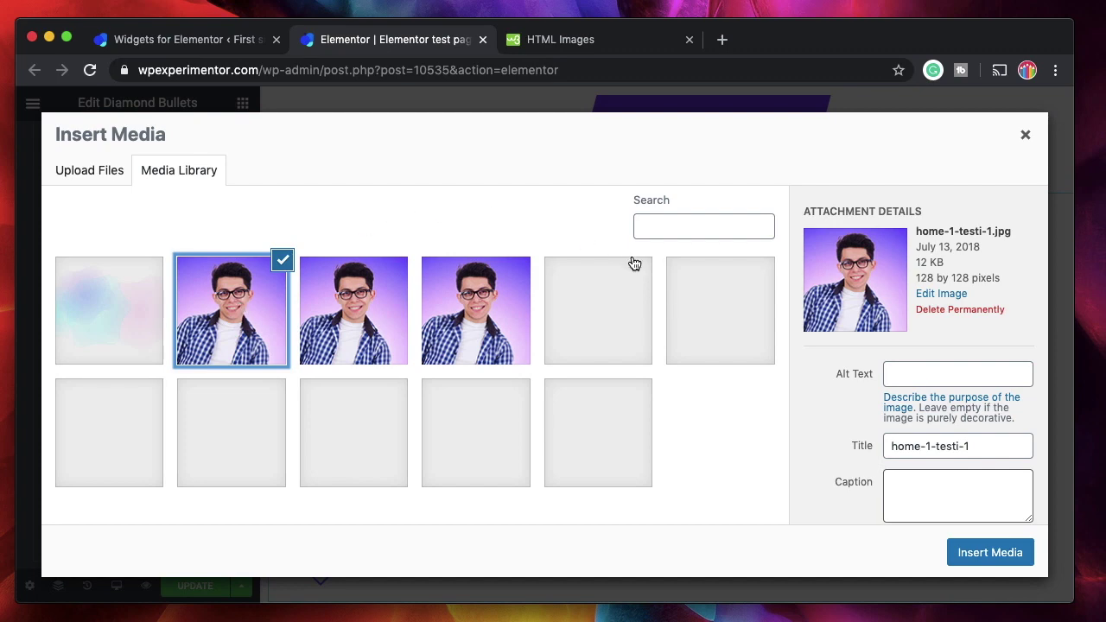
{"action": "left_click", "coordinate": [996, 546]}
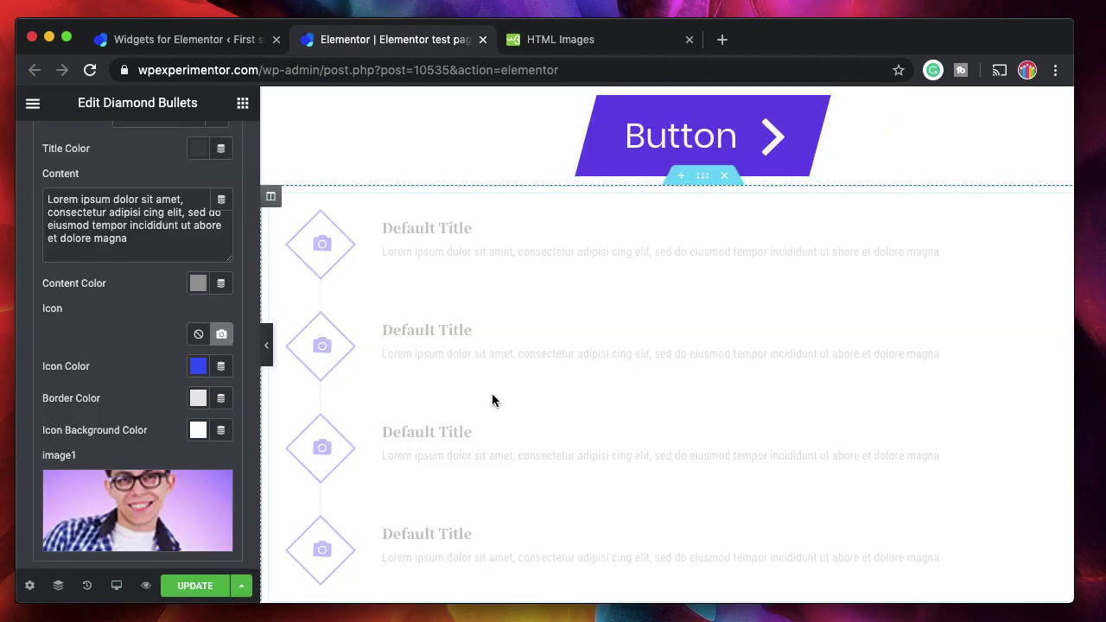
{"action": "scroll", "coordinate": [493, 401], "scroll_direction": "down", "scroll_amount": 3}
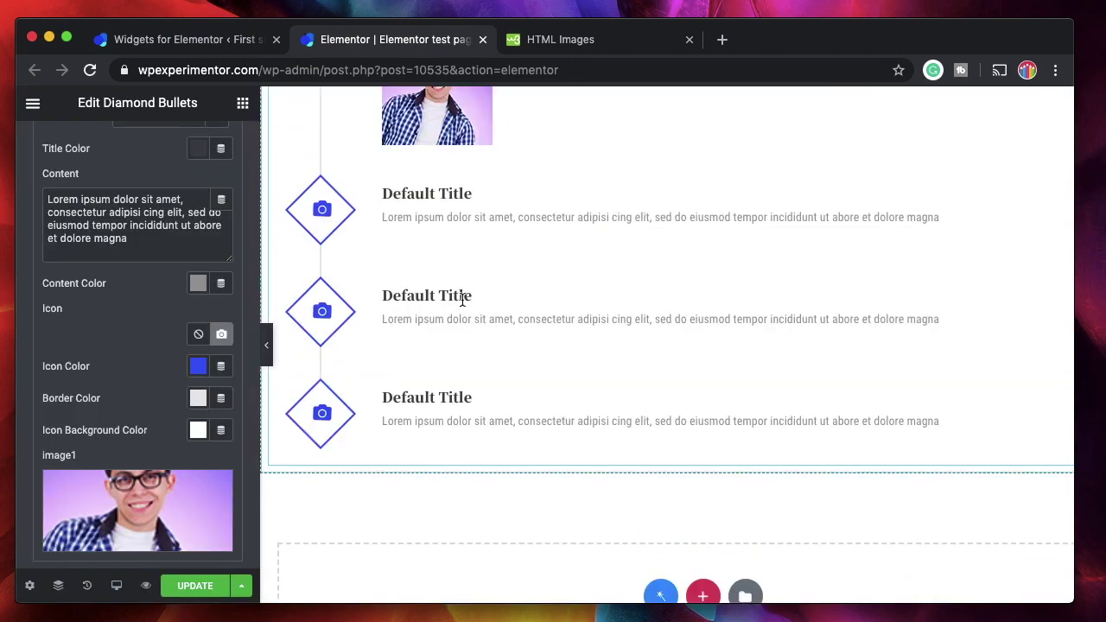
{"action": "scroll", "coordinate": [462, 302], "scroll_direction": "up", "scroll_amount": 3}
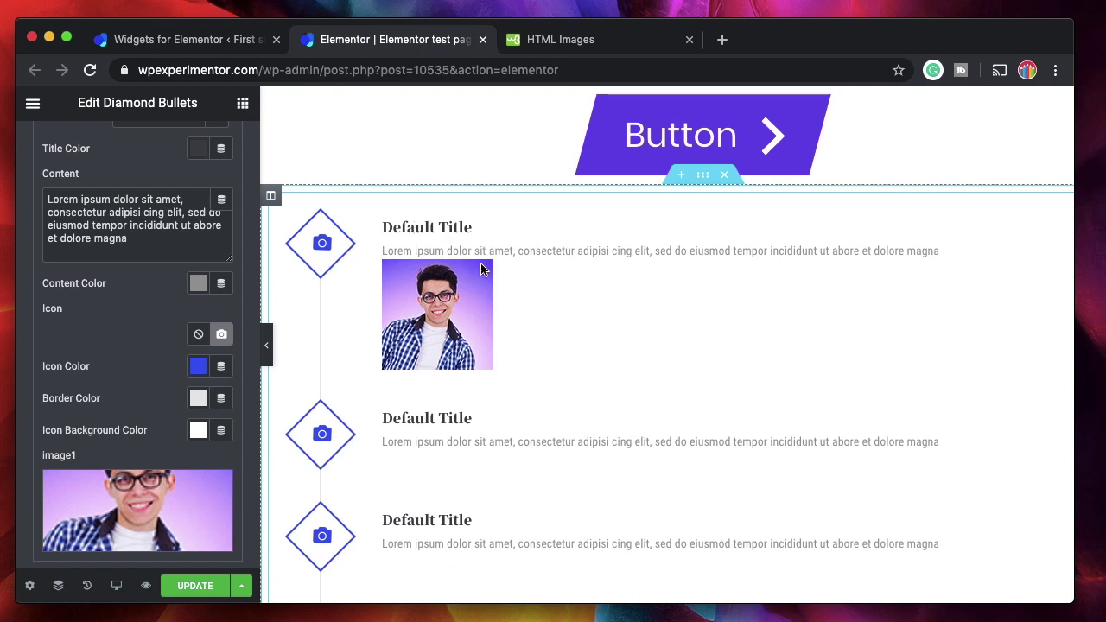
{"action": "scroll", "coordinate": [406, 380], "scroll_direction": "down", "scroll_amount": 3}
{"action": "scroll", "coordinate": [125, 422], "scroll_direction": "up", "scroll_amount": 3}
{"action": "scroll", "coordinate": [125, 415], "scroll_direction": "up", "scroll_amount": 1}
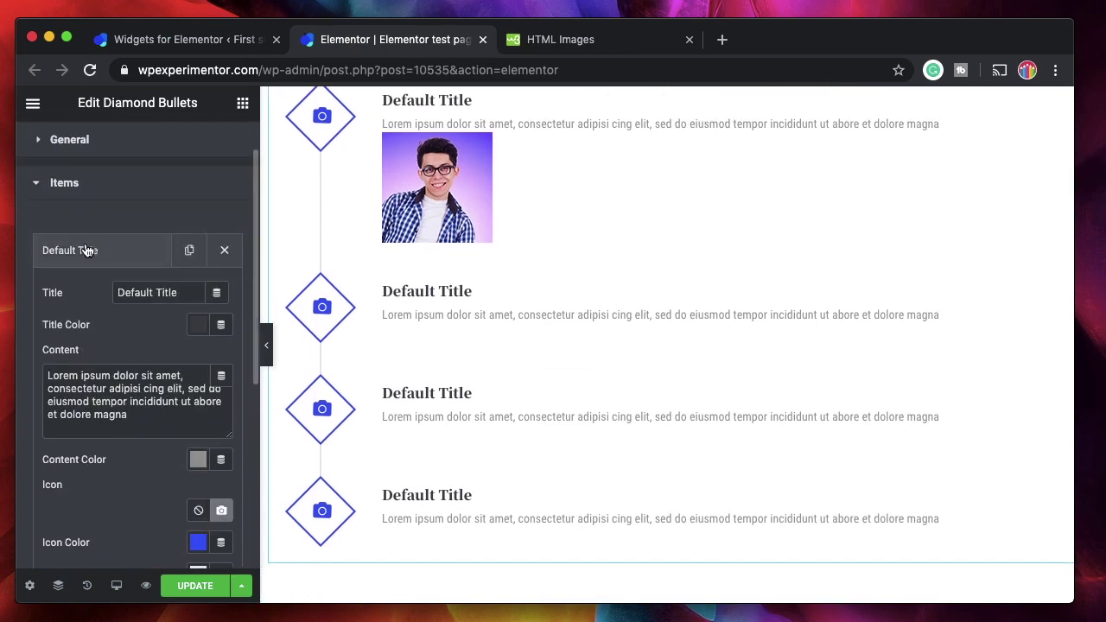
Set the second item's image1 field to the soft gradient thumbnail
{"action": "left_click", "coordinate": [89, 250]}
{"action": "left_click", "coordinate": [102, 298]}
{"action": "scroll", "coordinate": [97, 398], "scroll_direction": "down", "scroll_amount": 5}
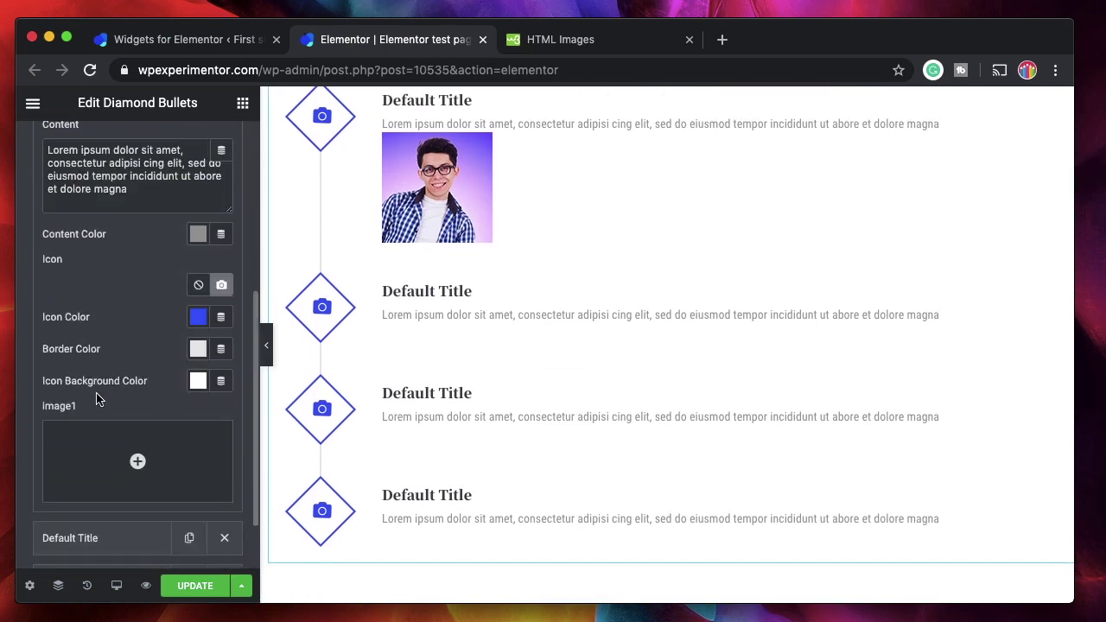
{"action": "left_click", "coordinate": [136, 455]}
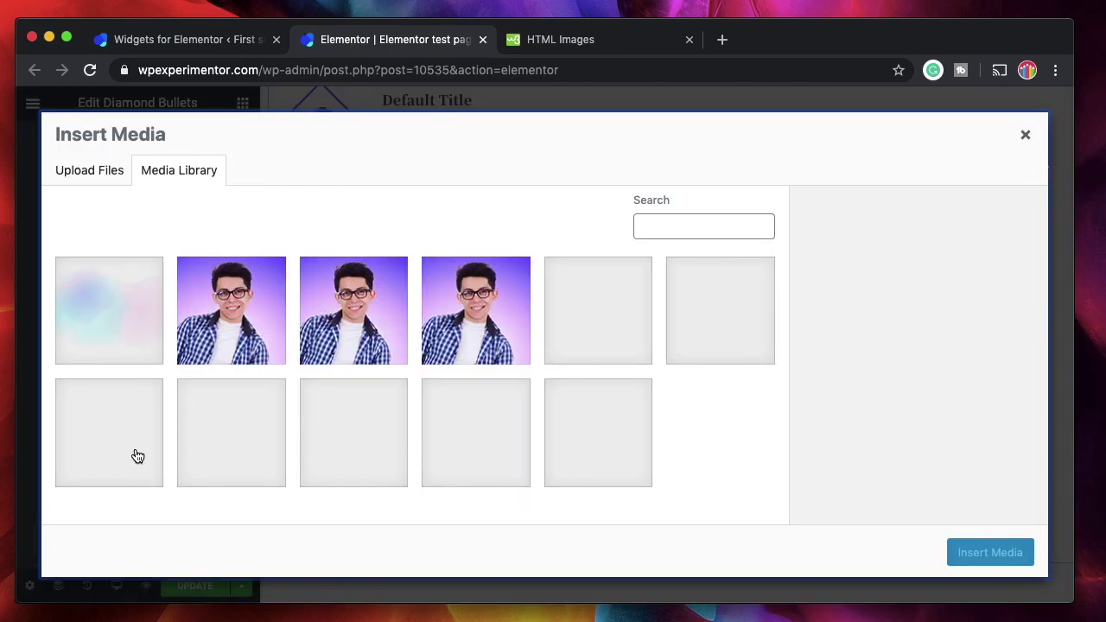
{"action": "left_click", "coordinate": [111, 329]}
{"action": "left_click", "coordinate": [991, 553]}
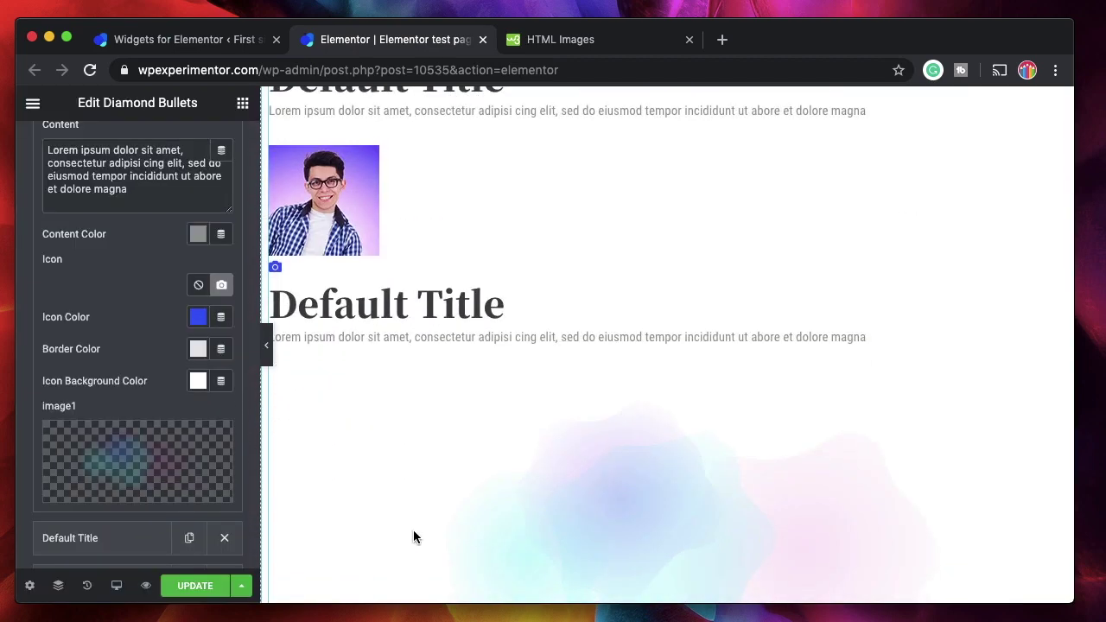
{"action": "scroll", "coordinate": [537, 456], "scroll_direction": "down", "scroll_amount": 2}
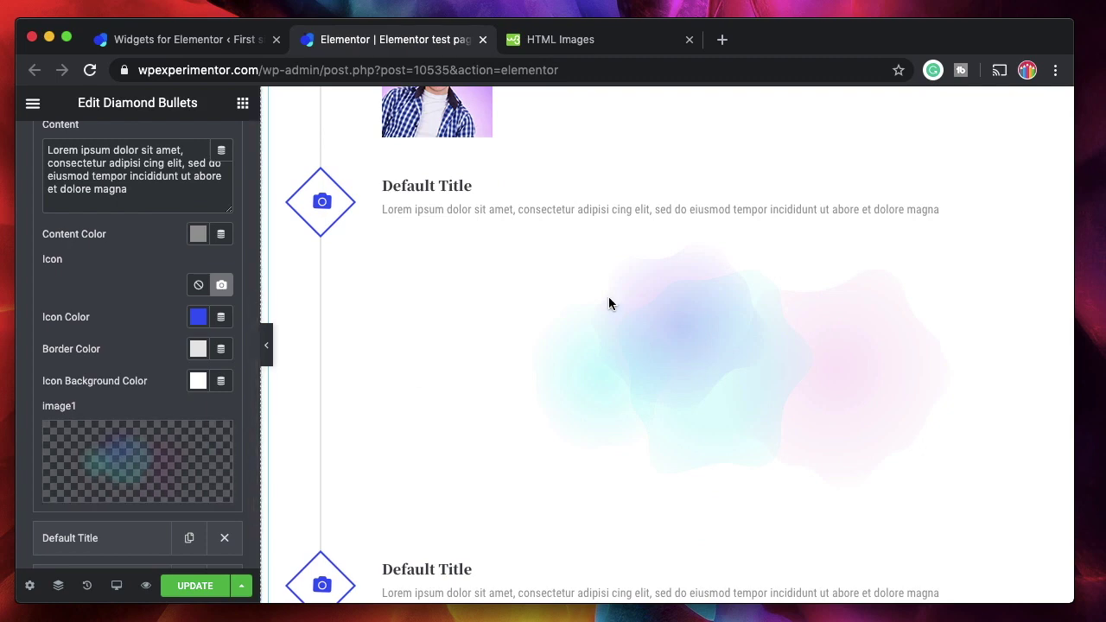
{"action": "scroll", "coordinate": [342, 497], "scroll_direction": "up", "scroll_amount": 3}
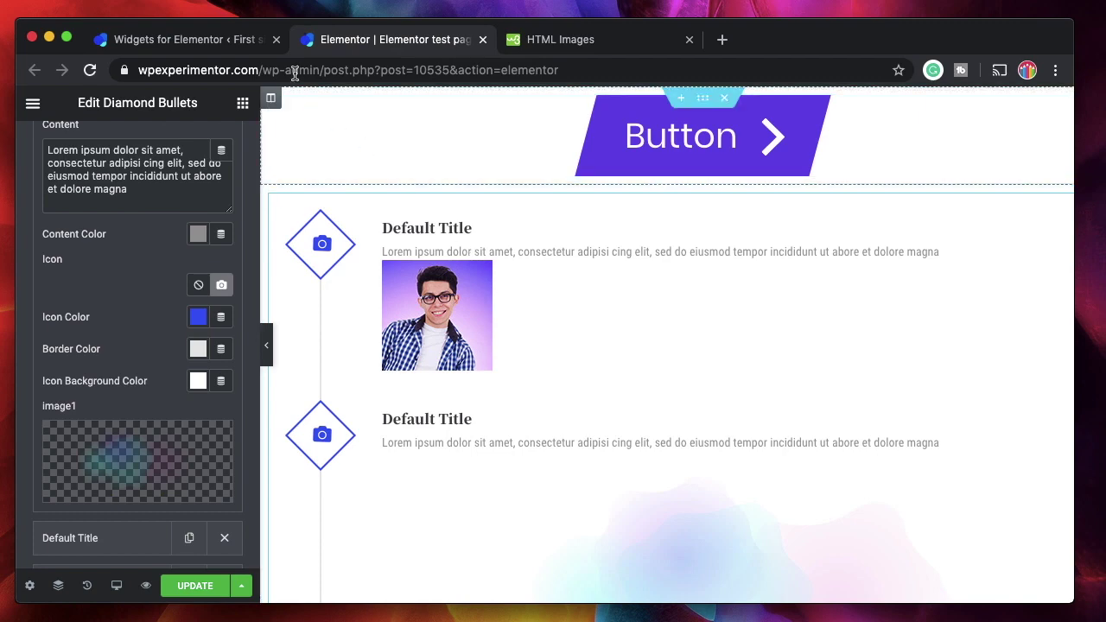
{"action": "left_click", "coordinate": [219, 40]}
Check the image tag on Item HTML line 7
{"action": "scroll", "coordinate": [412, 489], "scroll_direction": "down", "scroll_amount": 1}
{"action": "scroll", "coordinate": [412, 489], "scroll_direction": "down", "scroll_amount": 10}
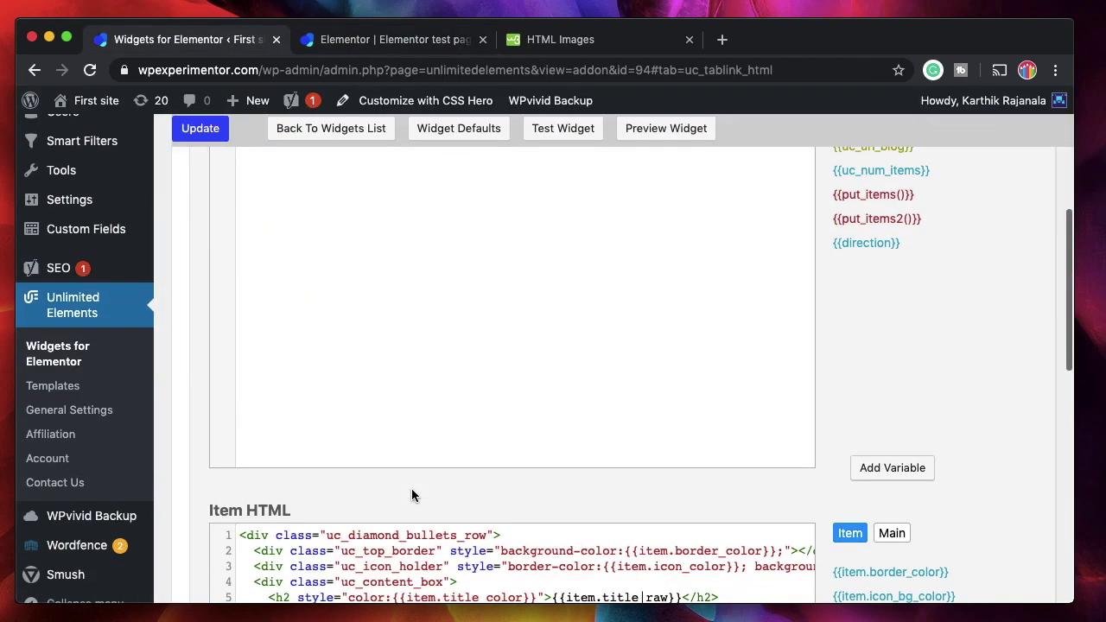
{"action": "triple_click", "coordinate": [423, 415]}
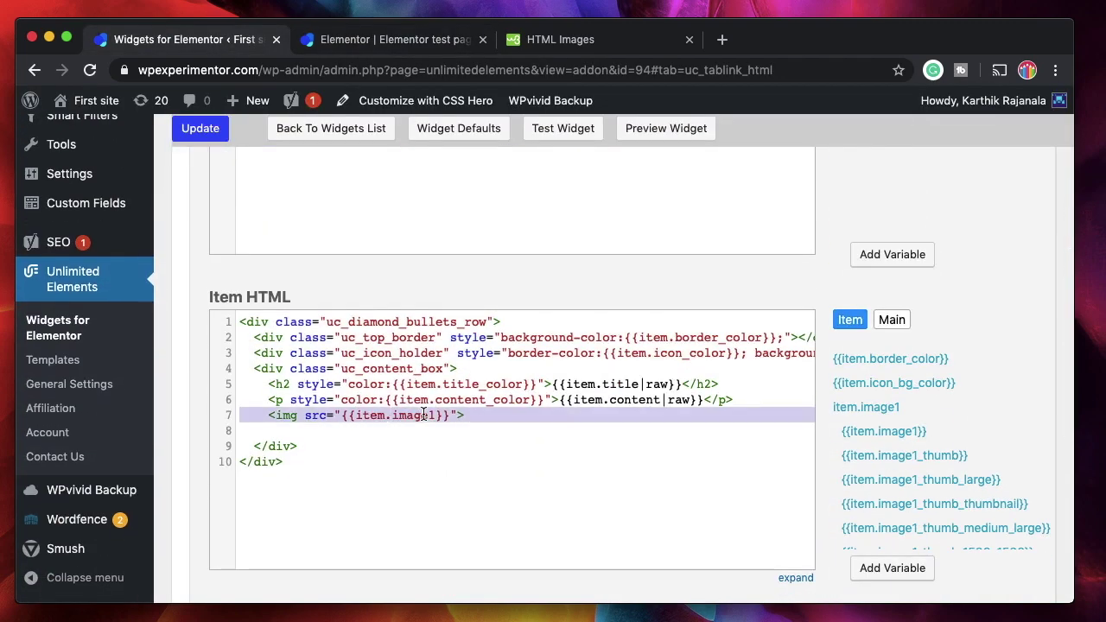
{"action": "scroll", "coordinate": [424, 415], "scroll_direction": "up", "scroll_amount": 10}
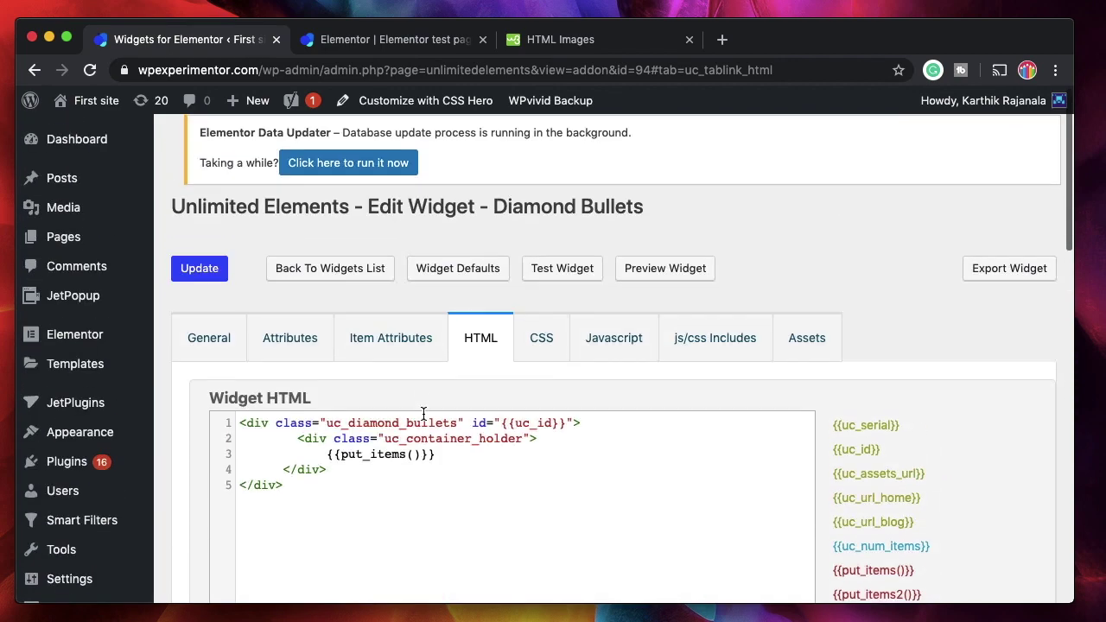
Open Item Attributes and review the Add Attribute type list, closing it without adding anything
{"action": "left_click", "coordinate": [309, 344]}
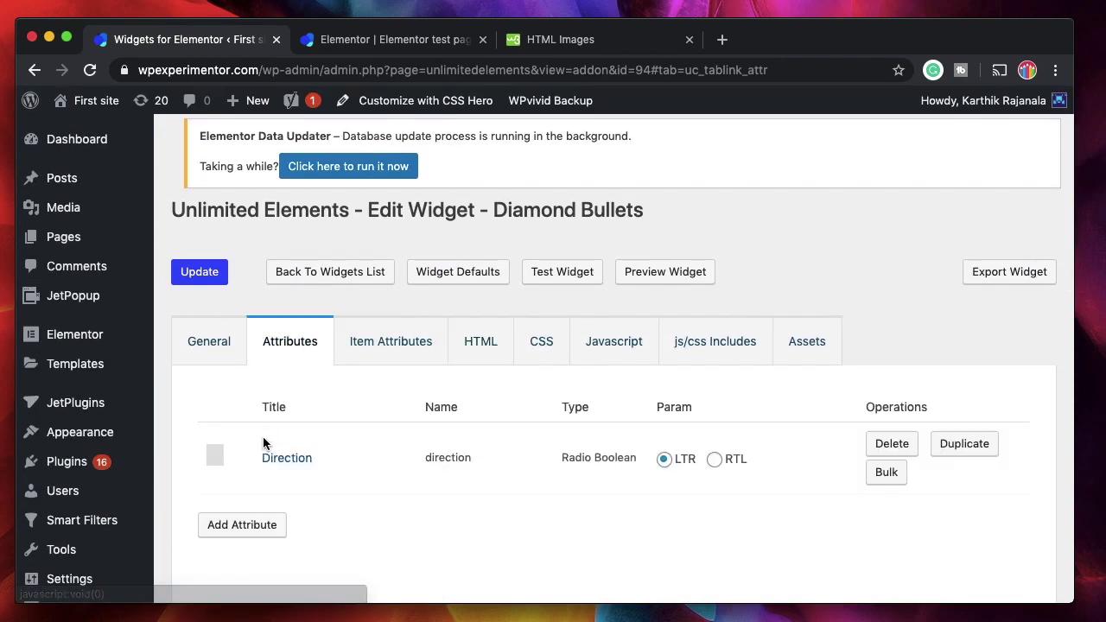
{"action": "scroll", "coordinate": [263, 440], "scroll_direction": "down", "scroll_amount": 3}
{"action": "left_click", "coordinate": [383, 216]}
{"action": "scroll", "coordinate": [356, 403], "scroll_direction": "down", "scroll_amount": 10}
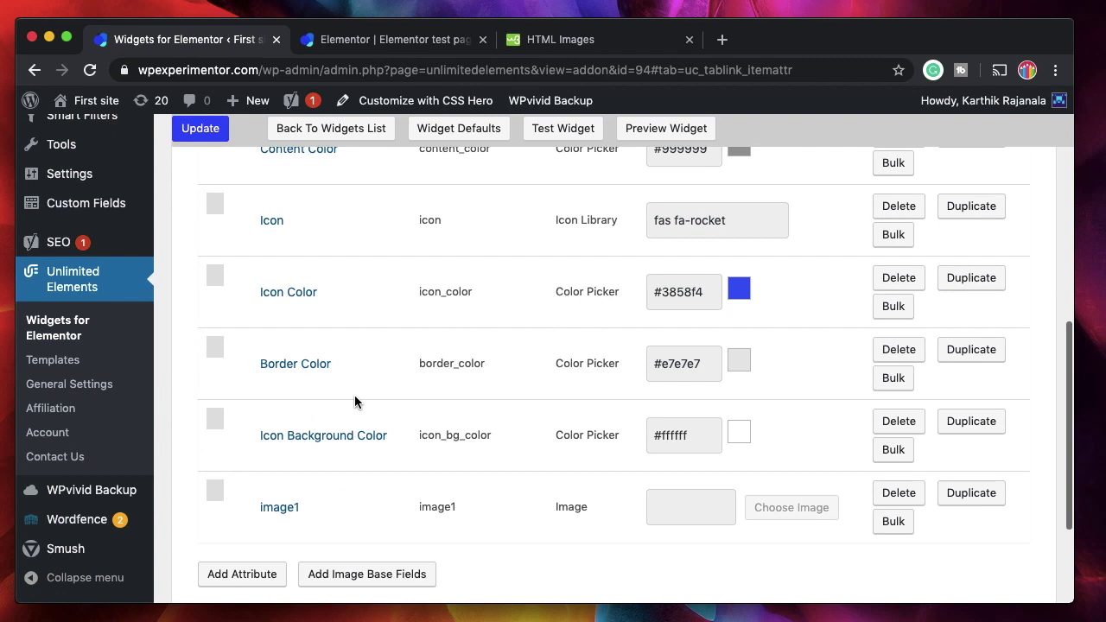
{"action": "left_click", "coordinate": [251, 403]}
{"action": "left_click", "coordinate": [320, 142]}
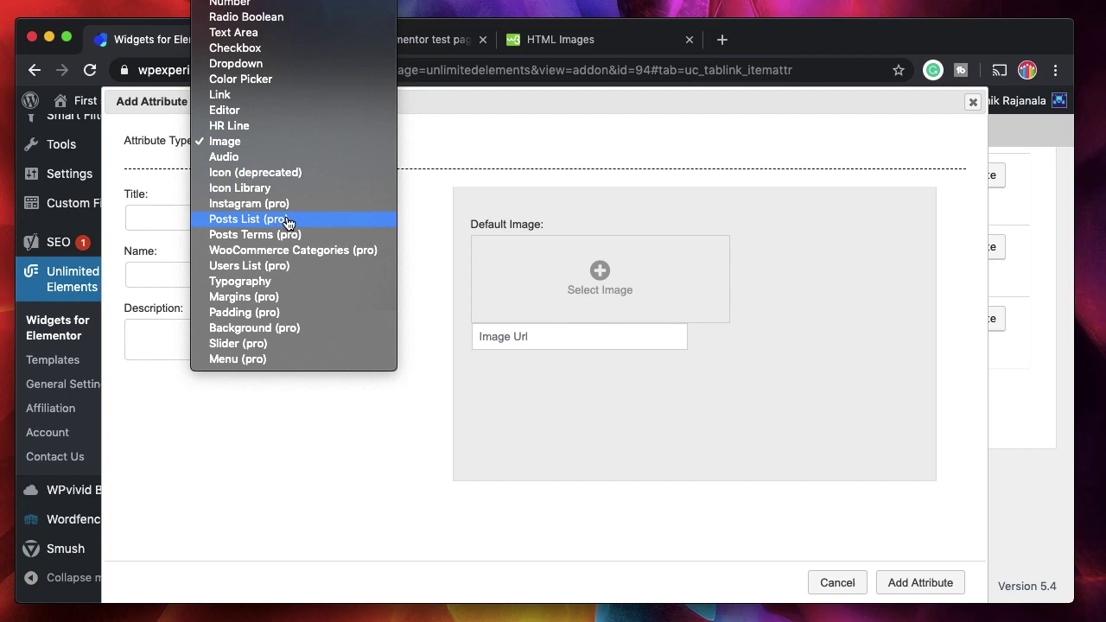
{"action": "left_click", "coordinate": [230, 475]}
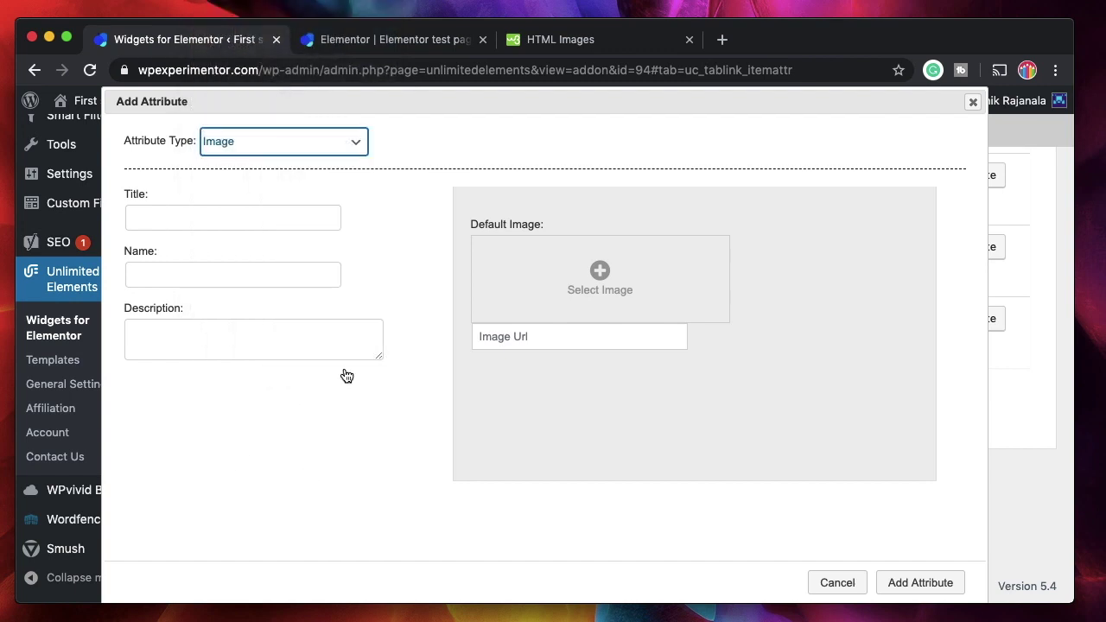
{"action": "left_click", "coordinate": [974, 103]}
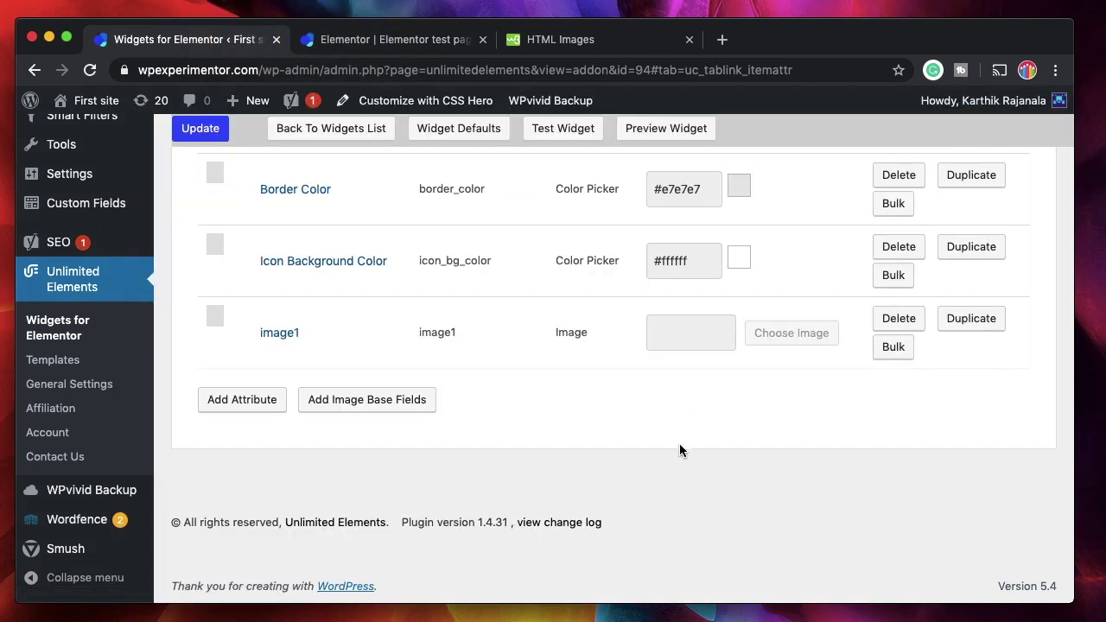
{"action": "scroll", "coordinate": [679, 444], "scroll_direction": "up", "scroll_amount": 3}
Show the five-line Widget HTML wrapping {{put_items()}} on the Diamond Bullets HTML tab
{"action": "scroll", "coordinate": [679, 444], "scroll_direction": "up", "scroll_amount": 10}
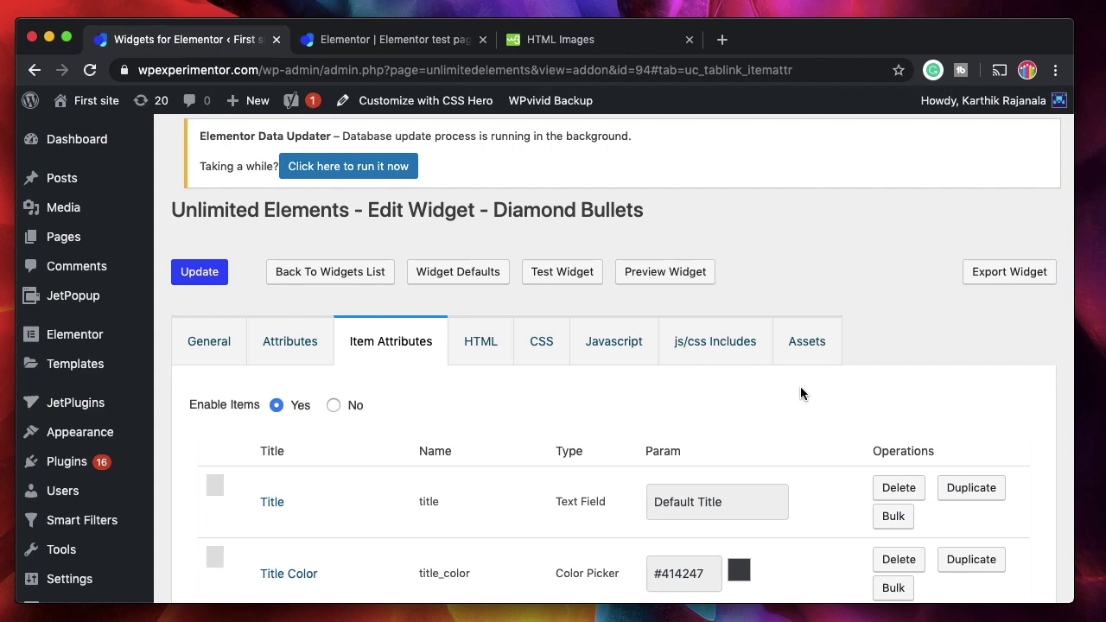
{"action": "scroll", "coordinate": [801, 394], "scroll_direction": "down", "scroll_amount": 3}
{"action": "left_click", "coordinate": [478, 222]}
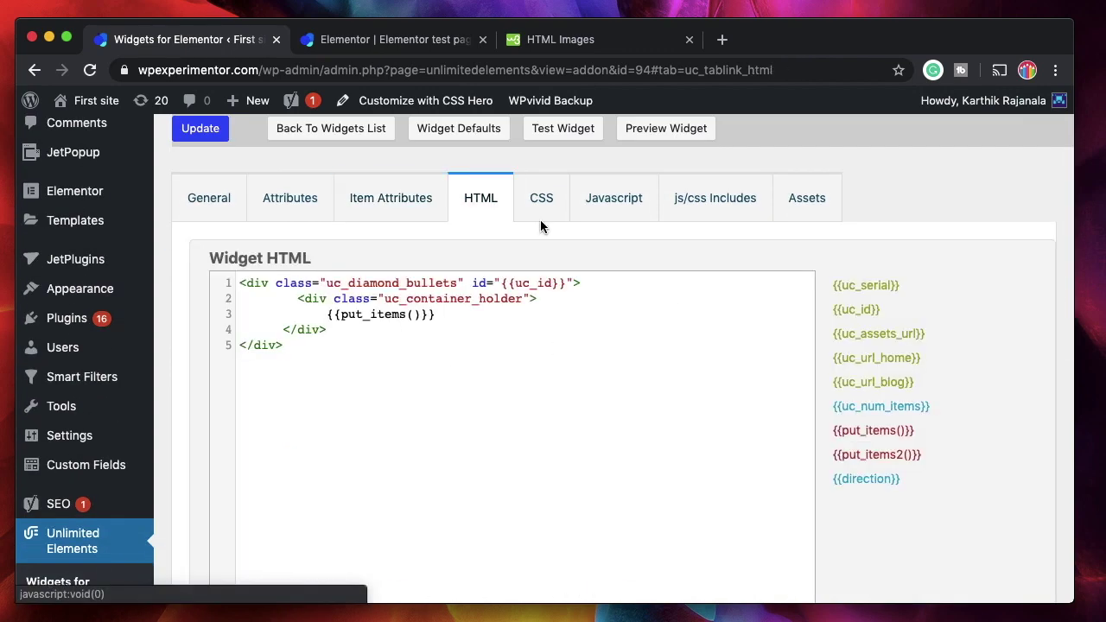
{"action": "scroll", "coordinate": [576, 349], "scroll_direction": "up", "scroll_amount": 3}
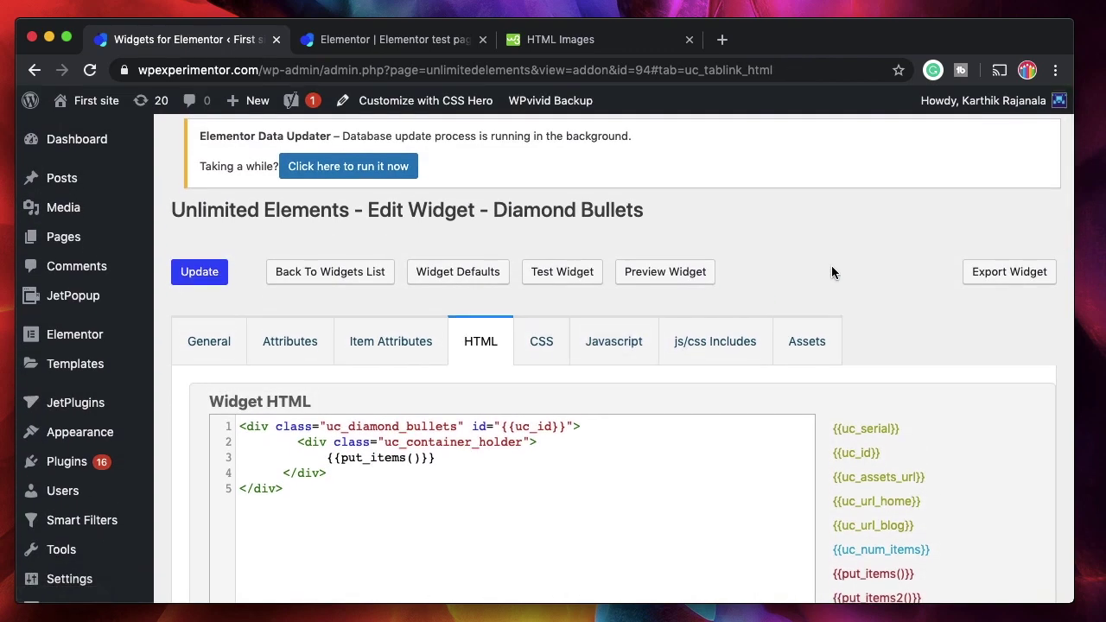